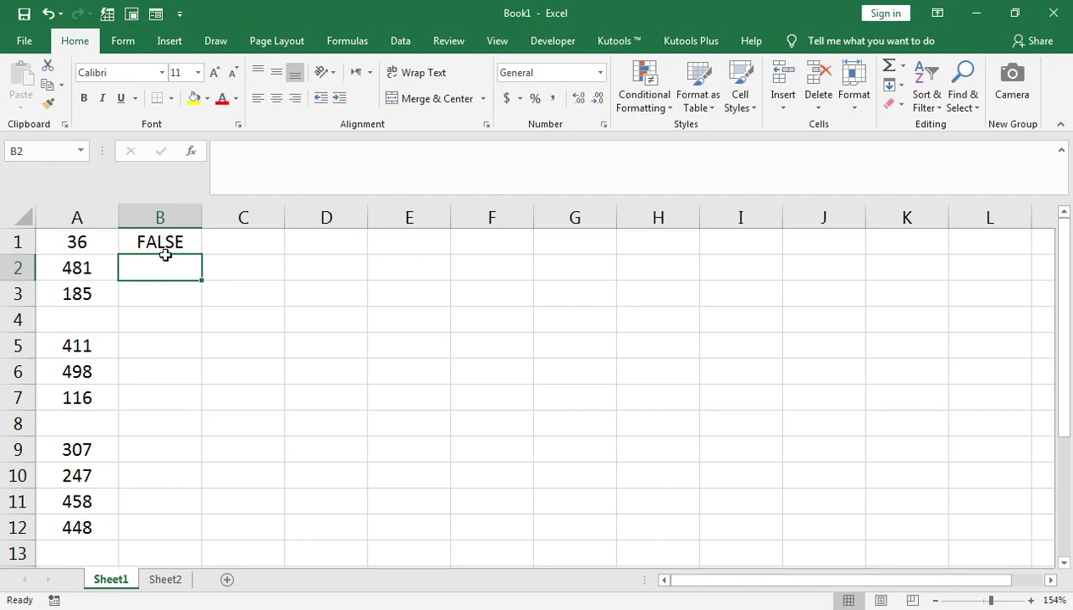
Clear the existing result from cell B1
left_click(160, 243)
key("Delete")
key("Left")
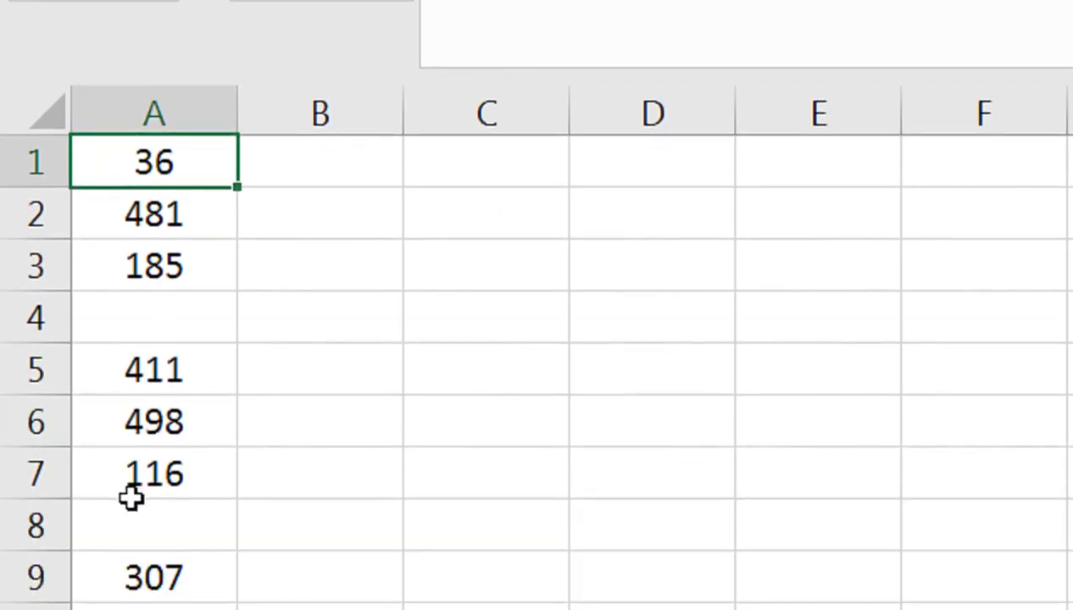
Enter the formula =ISBLANK(A1) in cell B1 to test whether A1 is empty
left_click(258, 163)
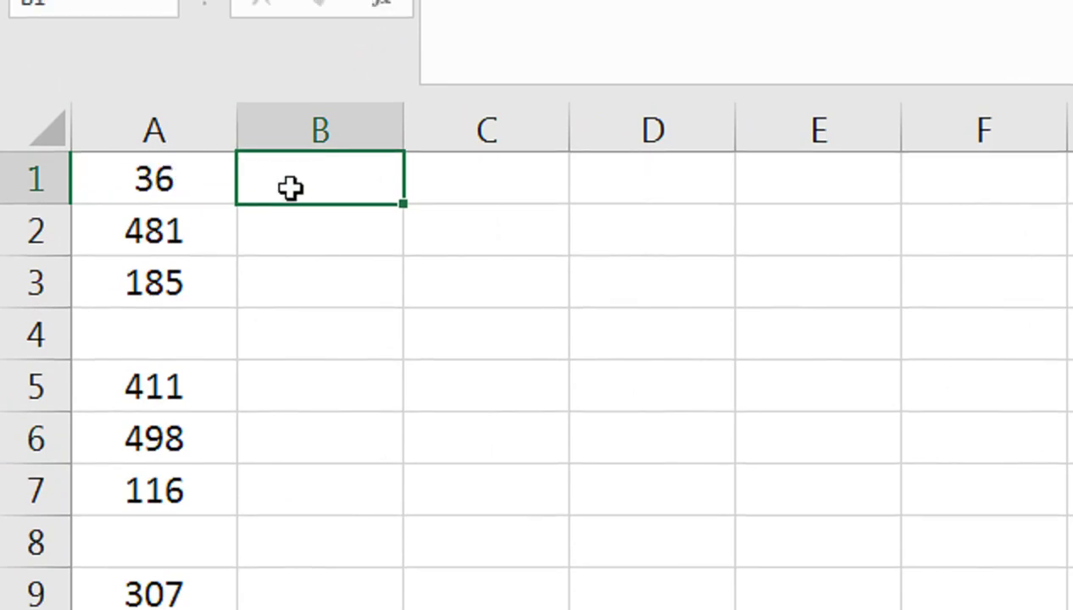
type("=isb")
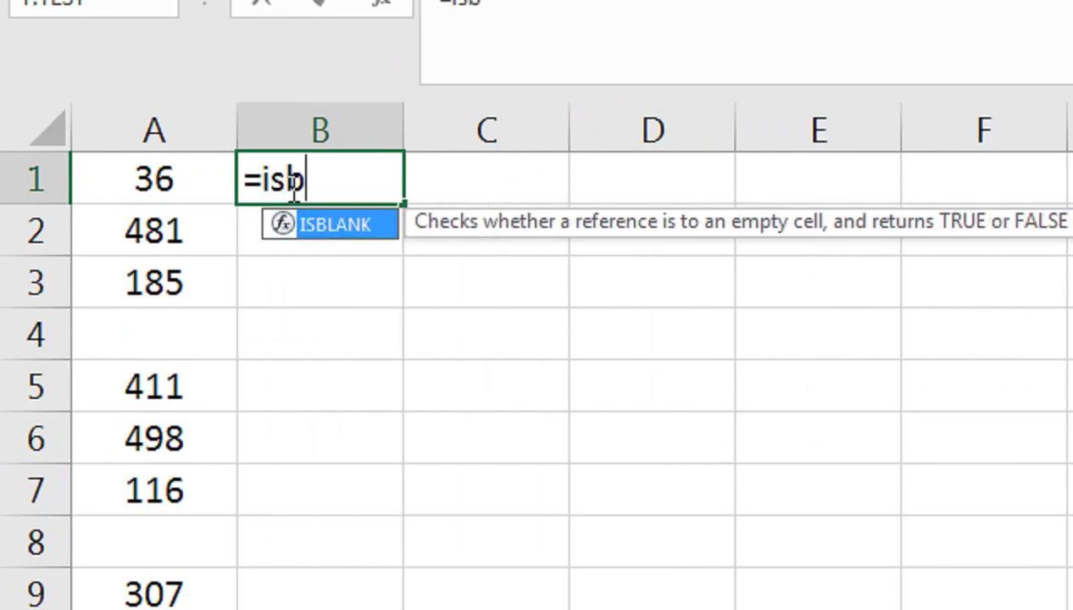
key("Tab")
key("Left")
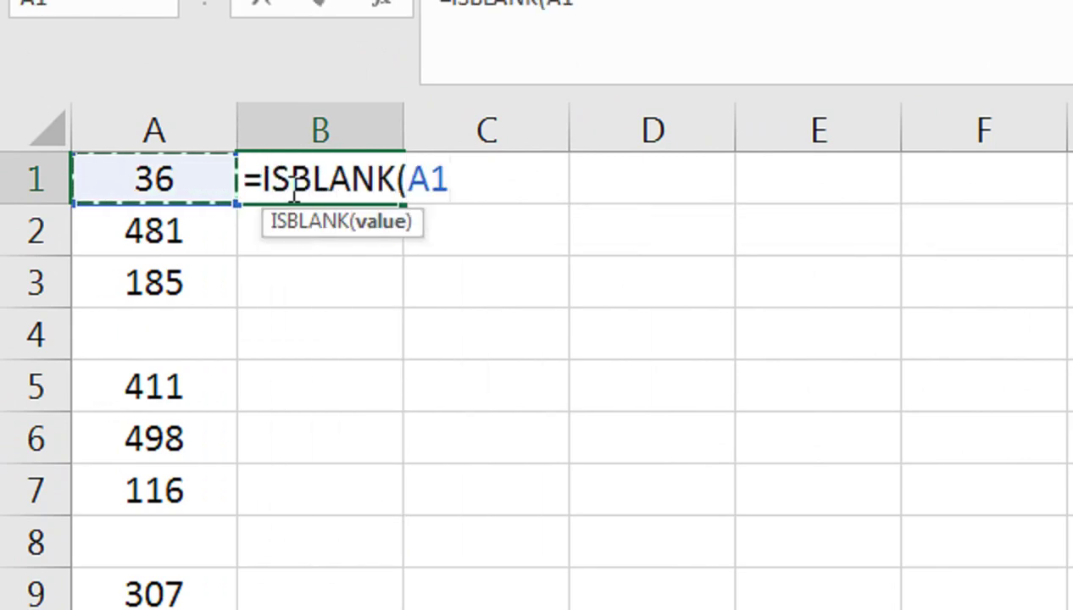
type(").")
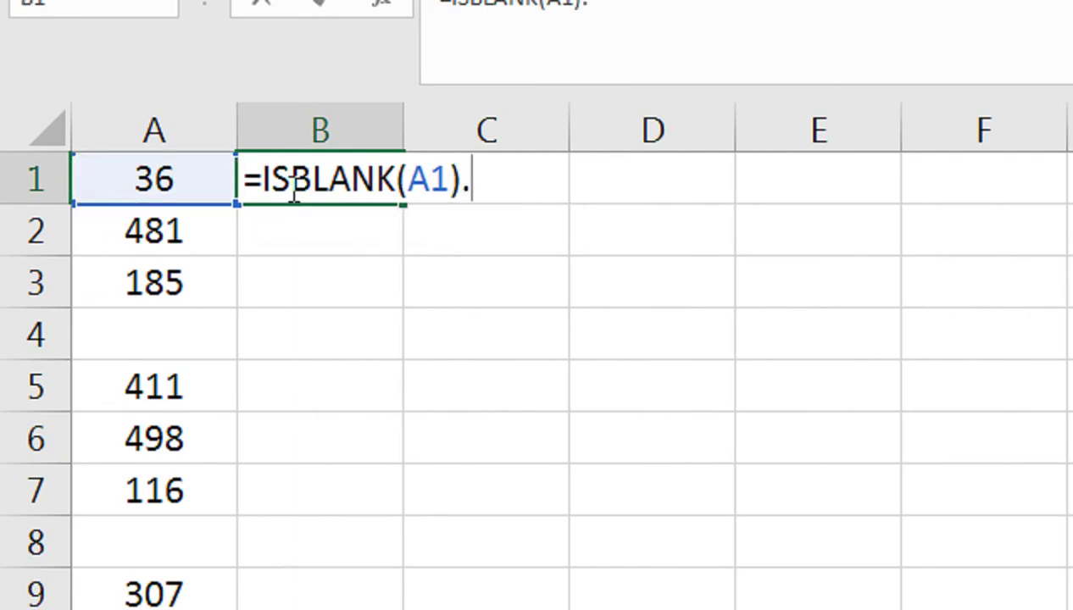
key("BackSpace")
key("Return")
left_click(289, 187)
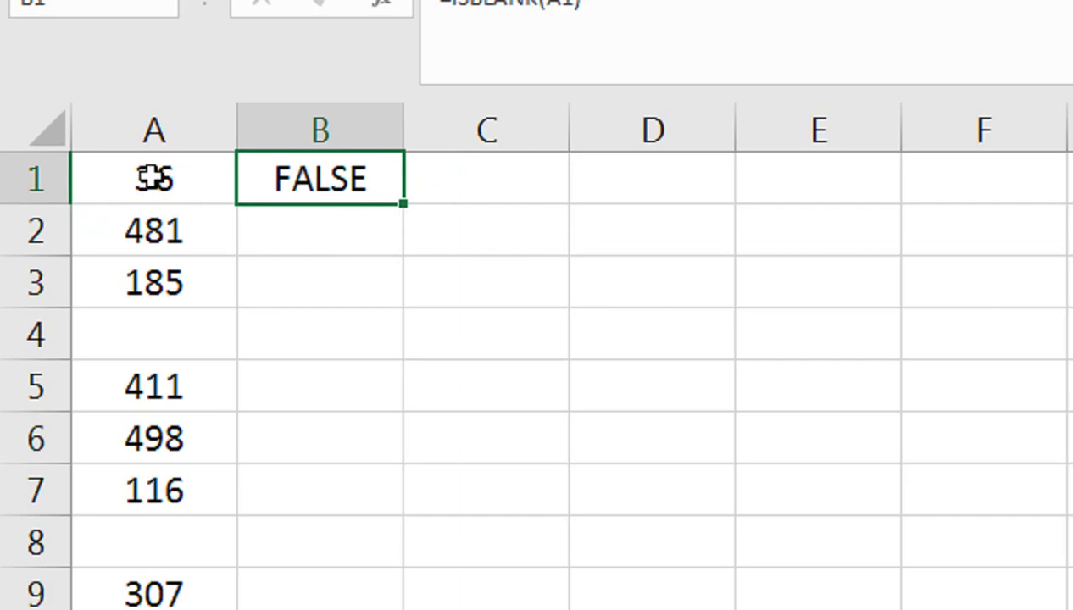
Fill the ISBLANK formula from B1 down to B12
double_click(403, 204)
left_click_drag(405, 307, 371, 601)
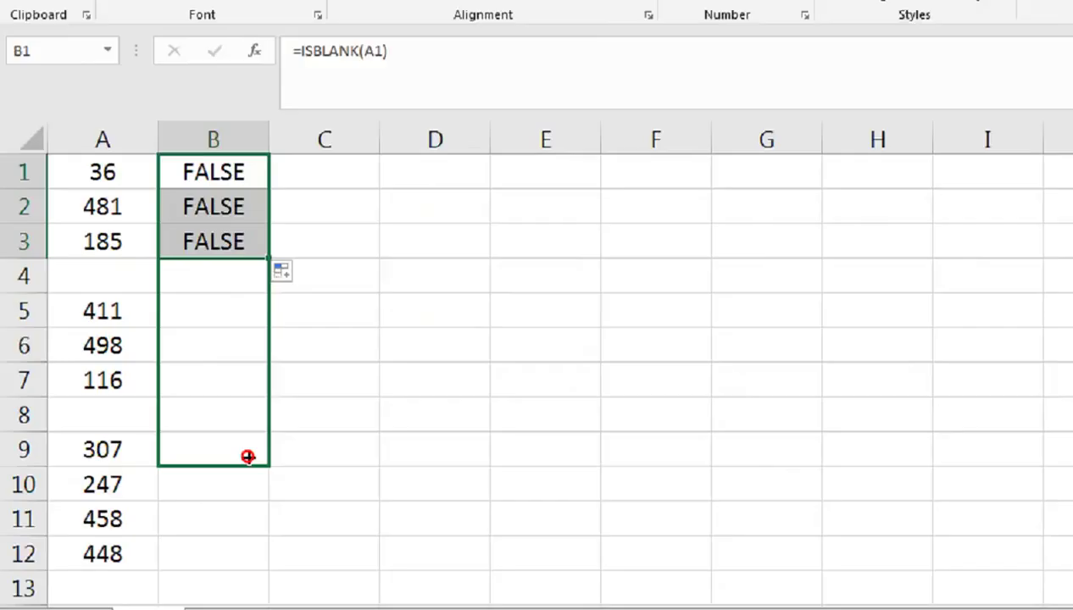
left_click_drag(248, 457, 250, 577)
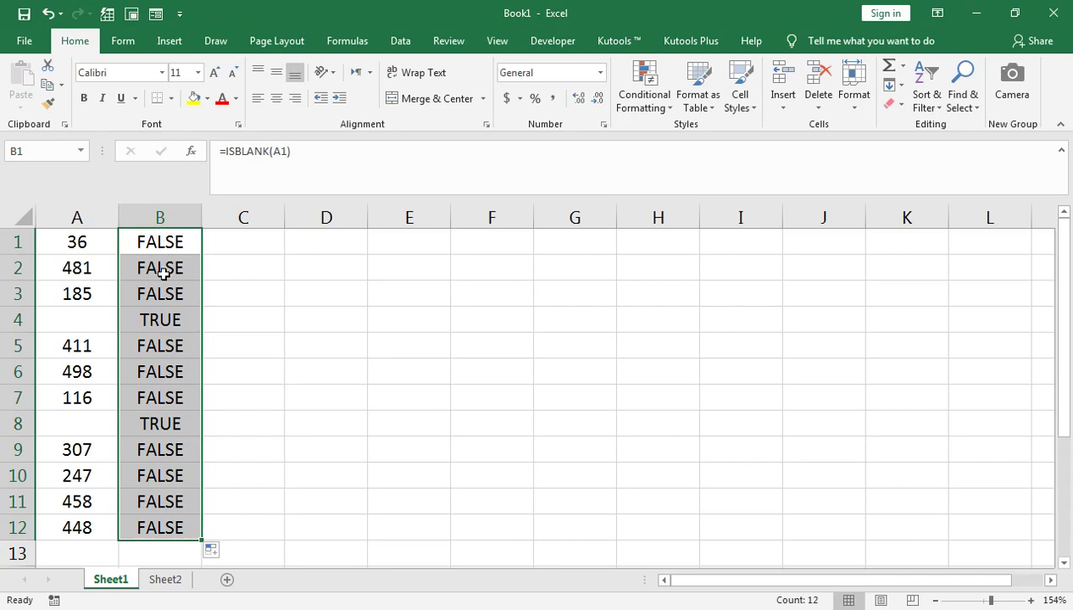
Wrap the B1 formula in an IF function so it reads =IF(ISBLANK(A1),"Y","N")
left_click(162, 246)
double_click(167, 243)
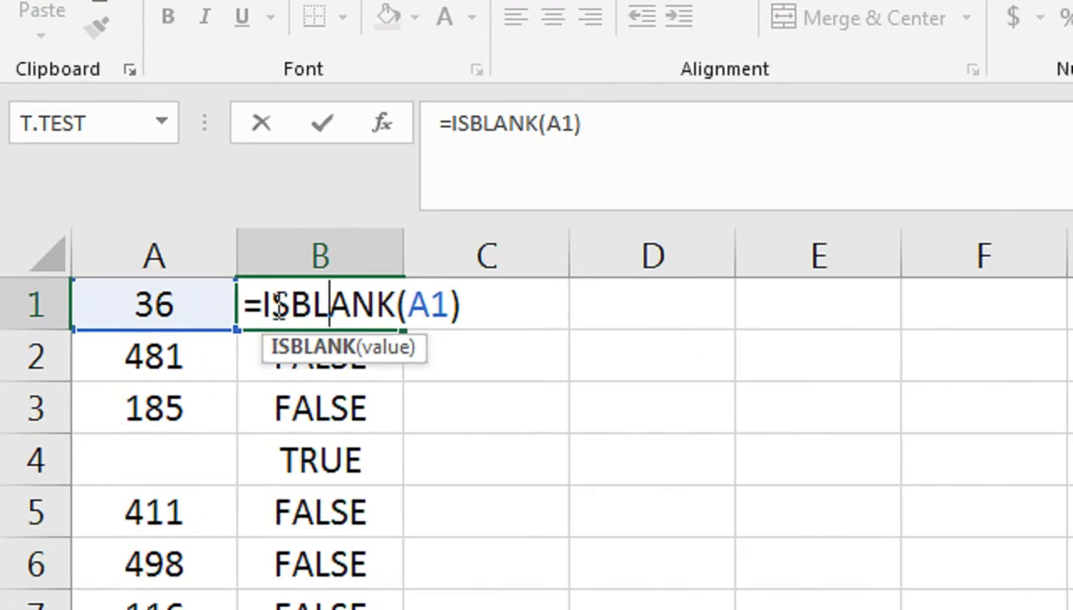
left_click(132, 242)
type("IF(")
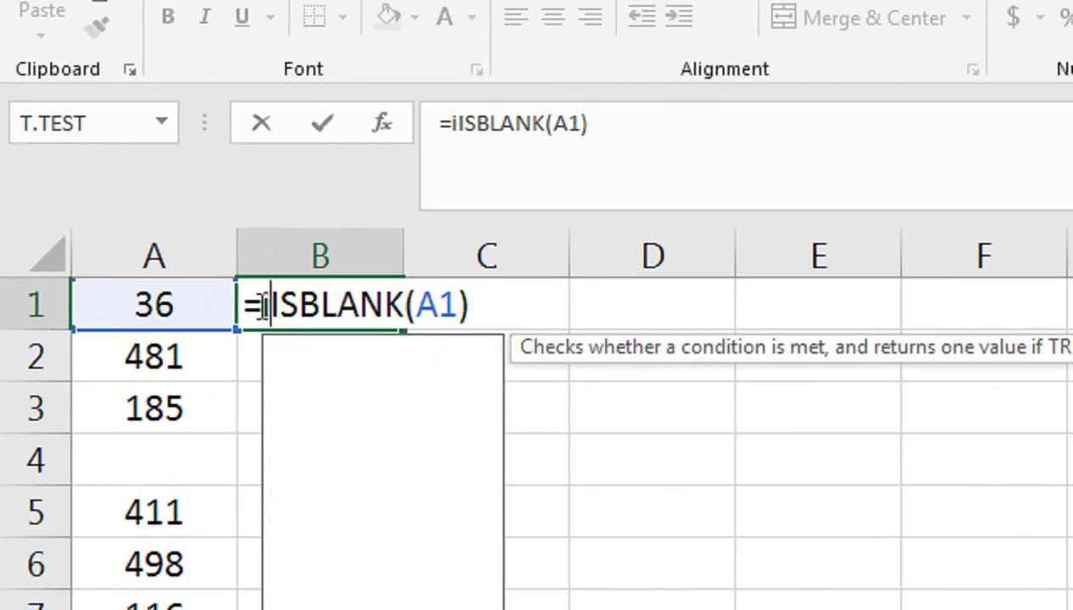
left_click(516, 287)
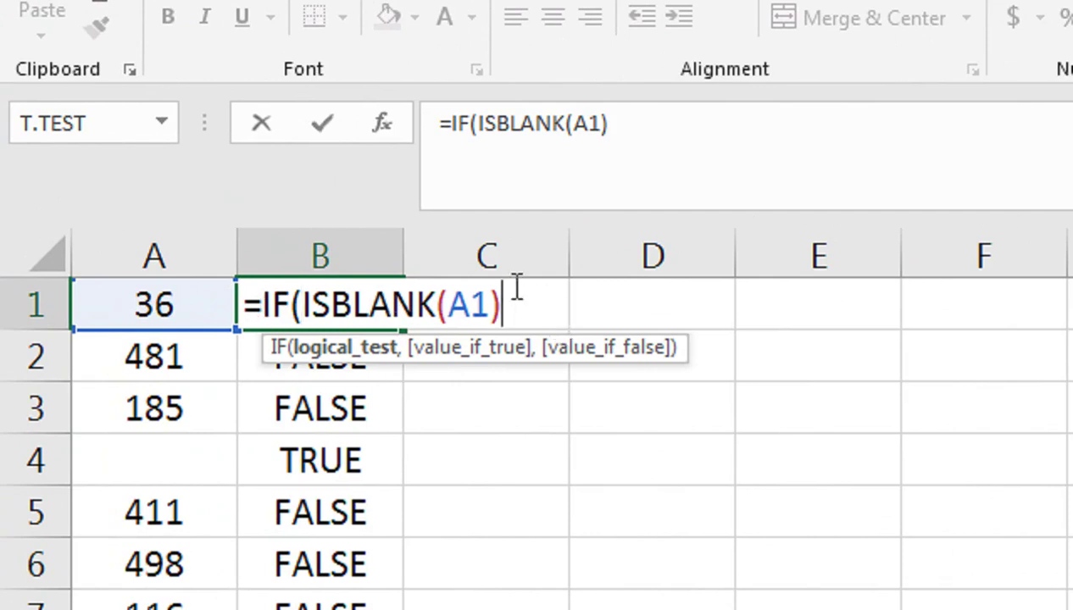
type(",\"Y\"<")
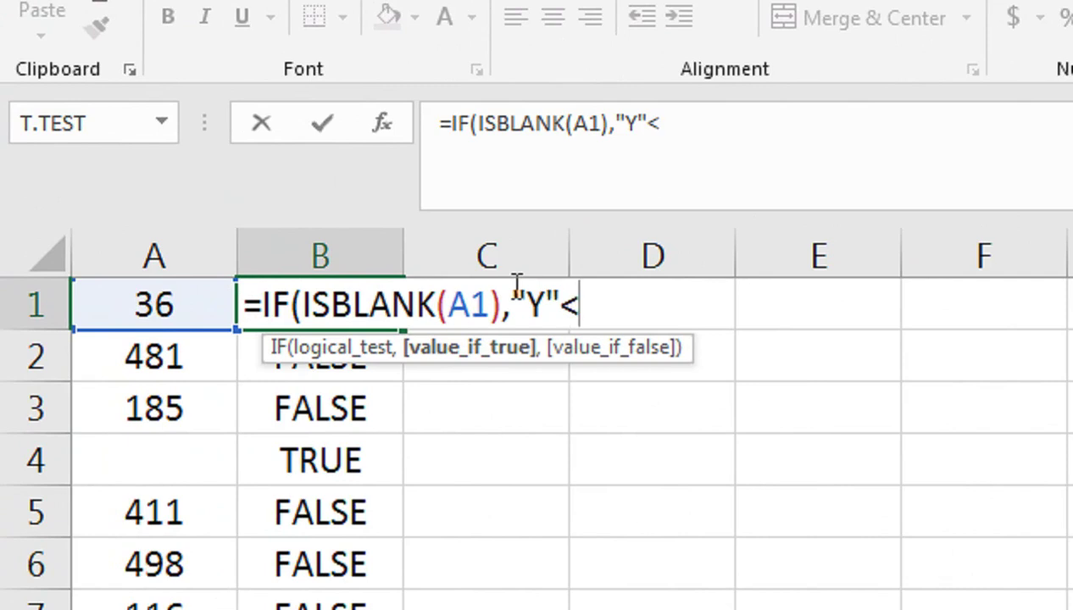
type("\"N\")")
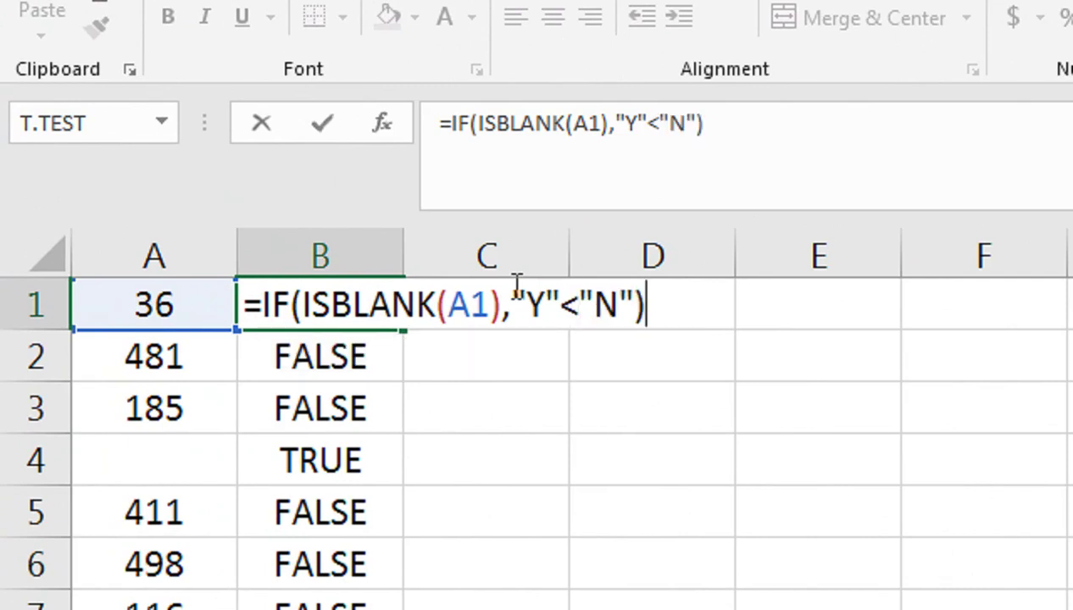
left_click(594, 307)
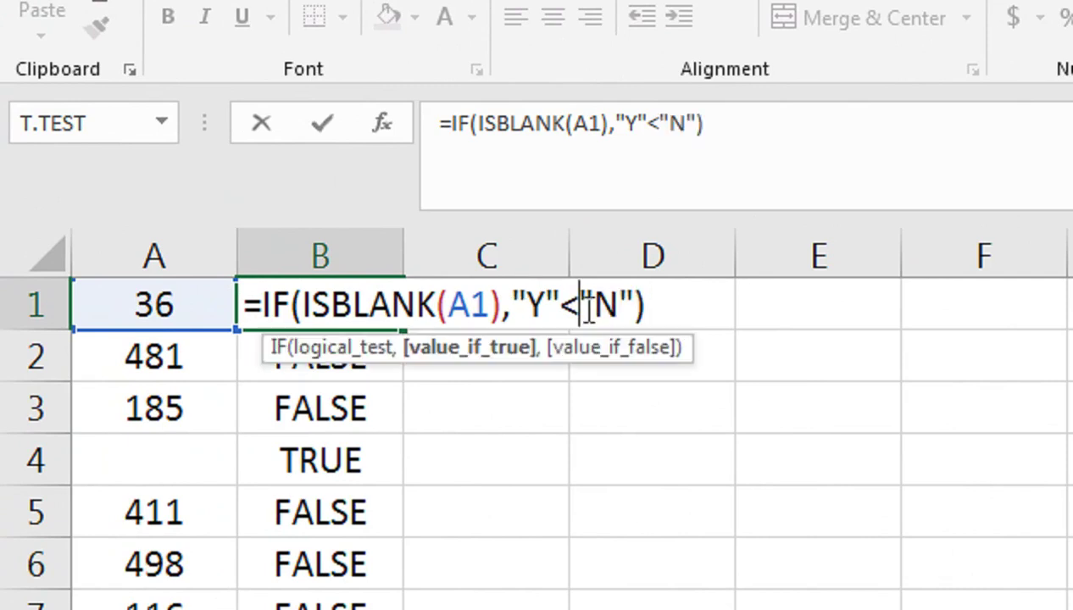
key("BackSpace")
type(",")
key("Return")
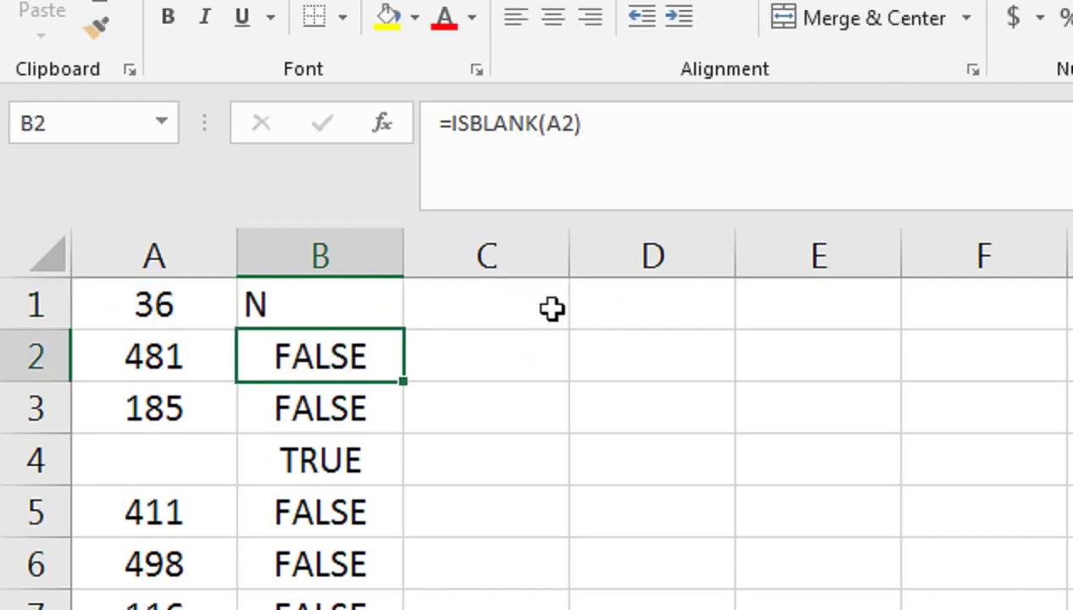
Fill the IF formula from B1 down to B12, with the results centered in their cells
left_click(200, 307)
left_click(258, 305)
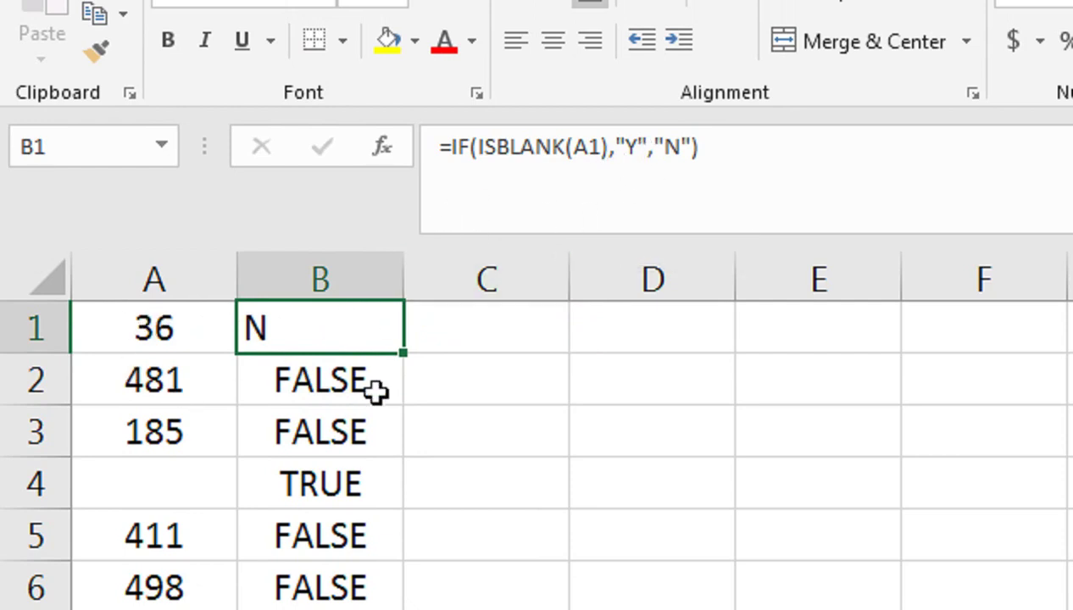
left_click(412, 352)
left_click(394, 343)
double_click(403, 351)
Change the B1 formula to =IF(ISBLANK(A1),"YES","NO") and fill it down to B12
left_click(547, 140)
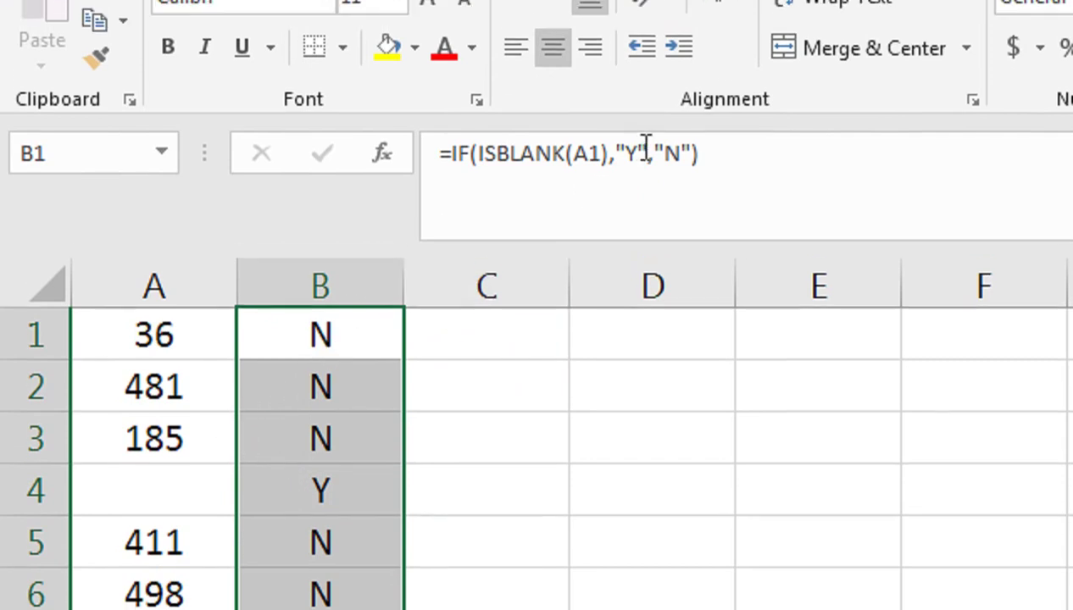
left_click(642, 123)
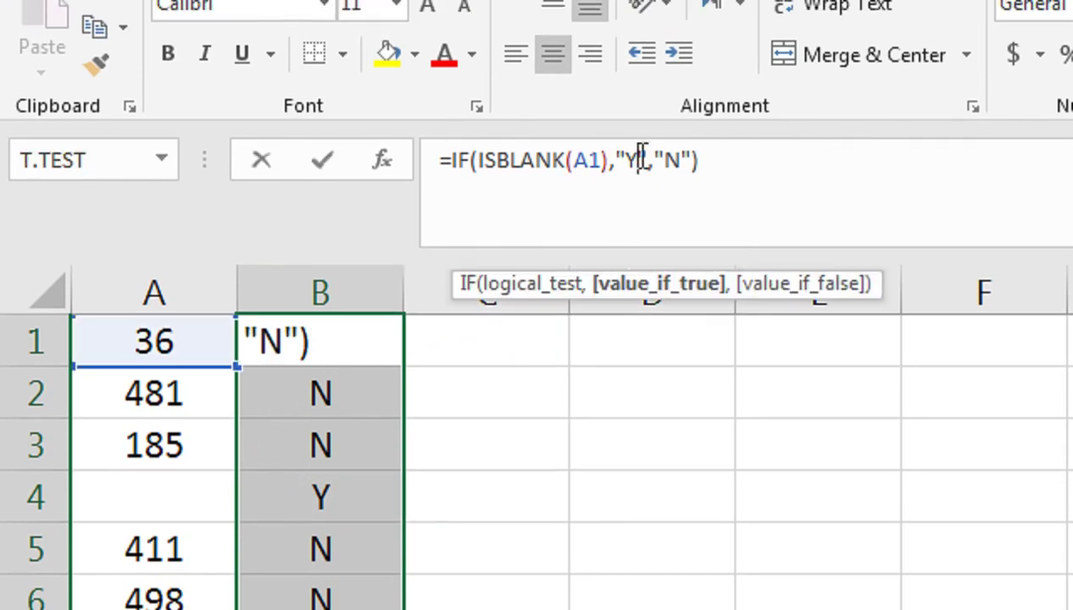
type("ES")
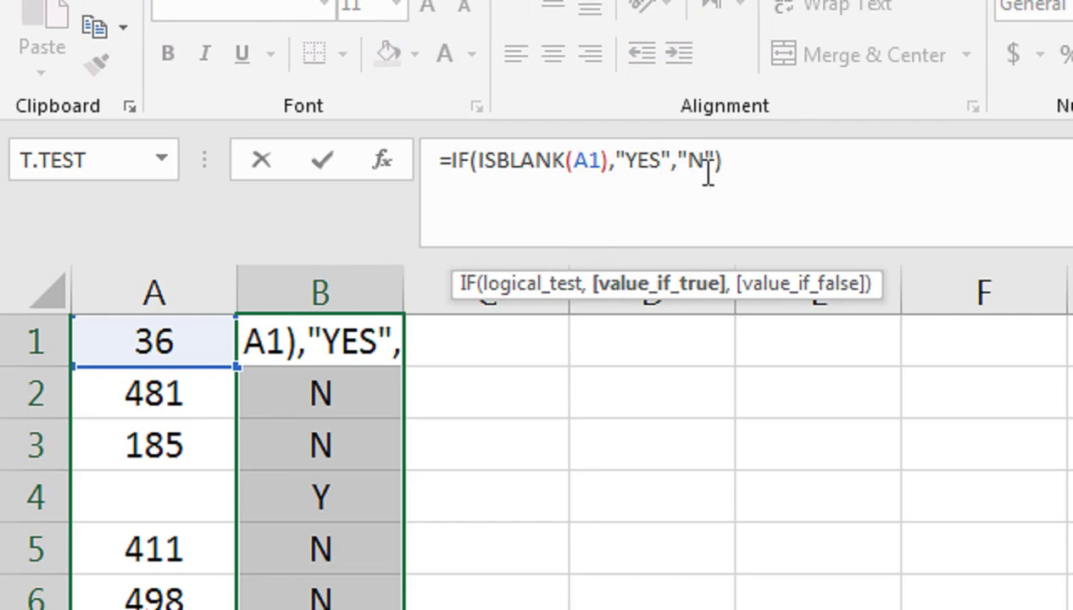
left_click(705, 161)
type("O")
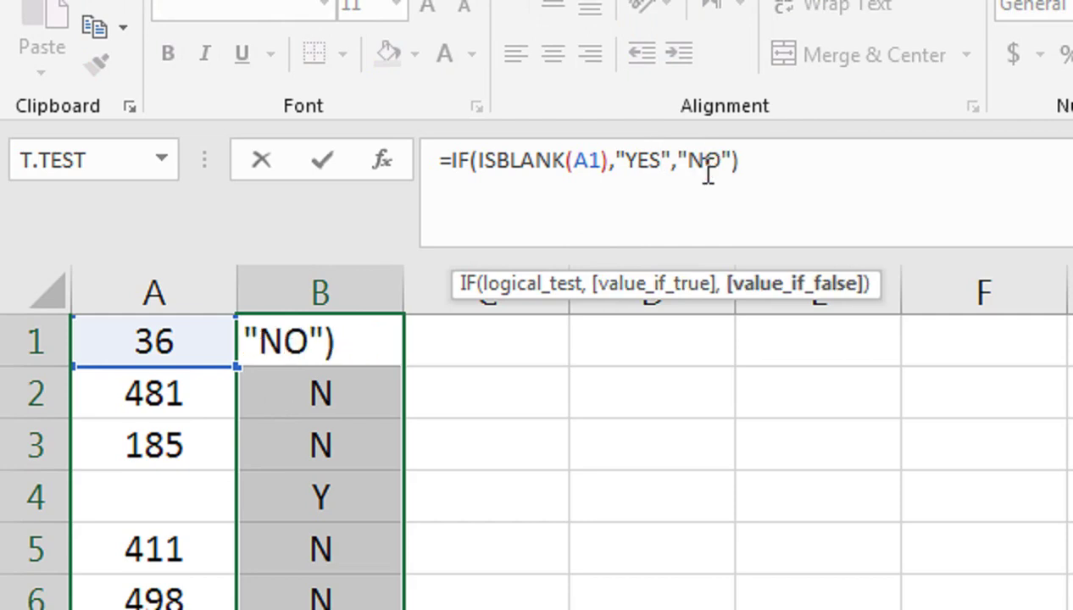
key("Return")
left_click(354, 339)
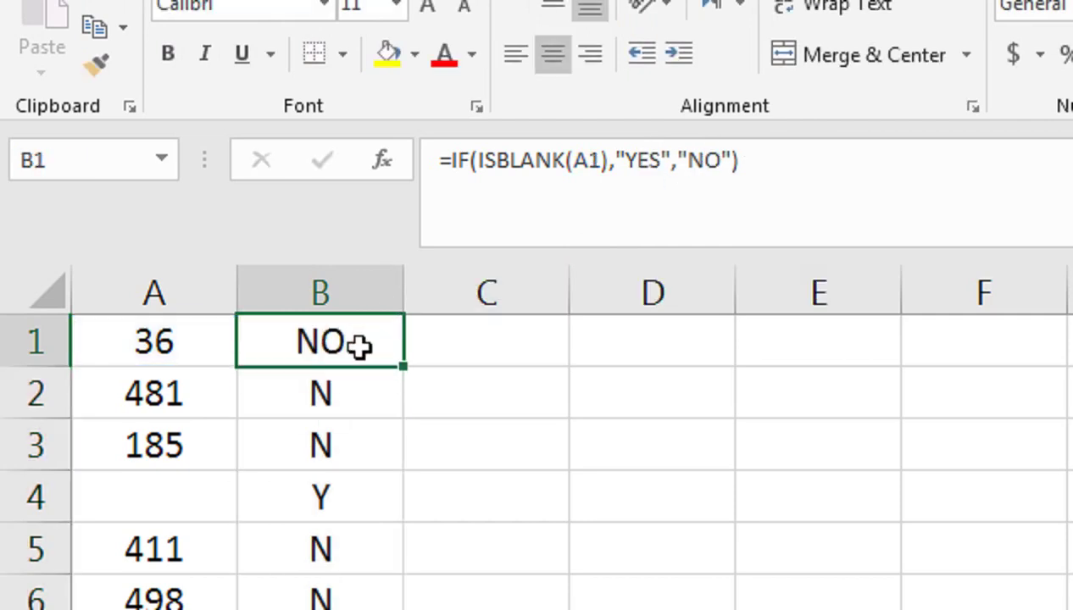
double_click(401, 366)
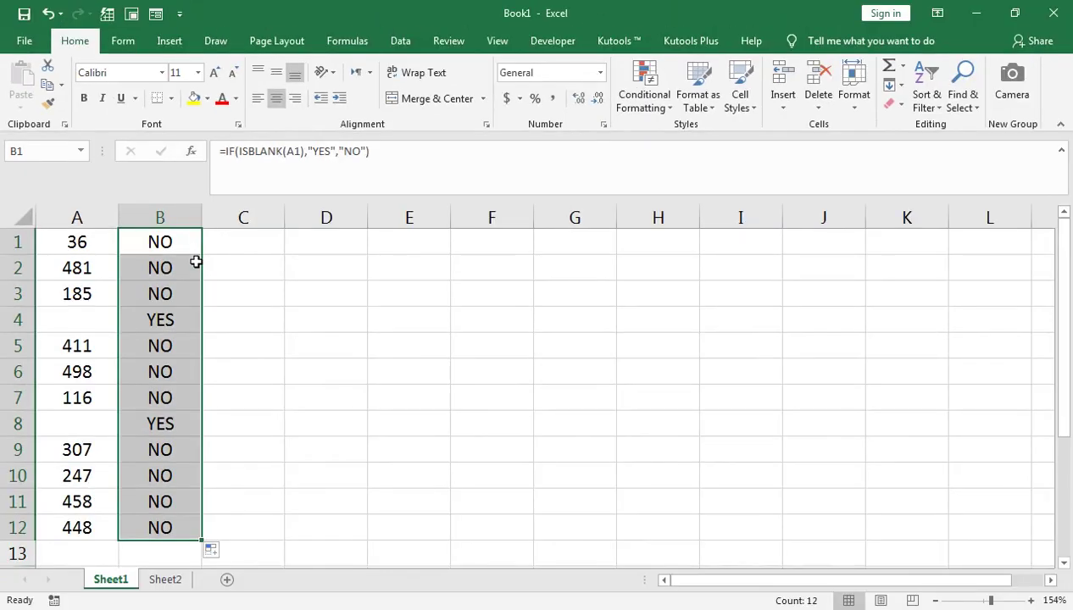
Enter =COUNTBLANK(A1:A12) in cell D3 to count the empty cells in column A's data
left_click(325, 293)
type("=")
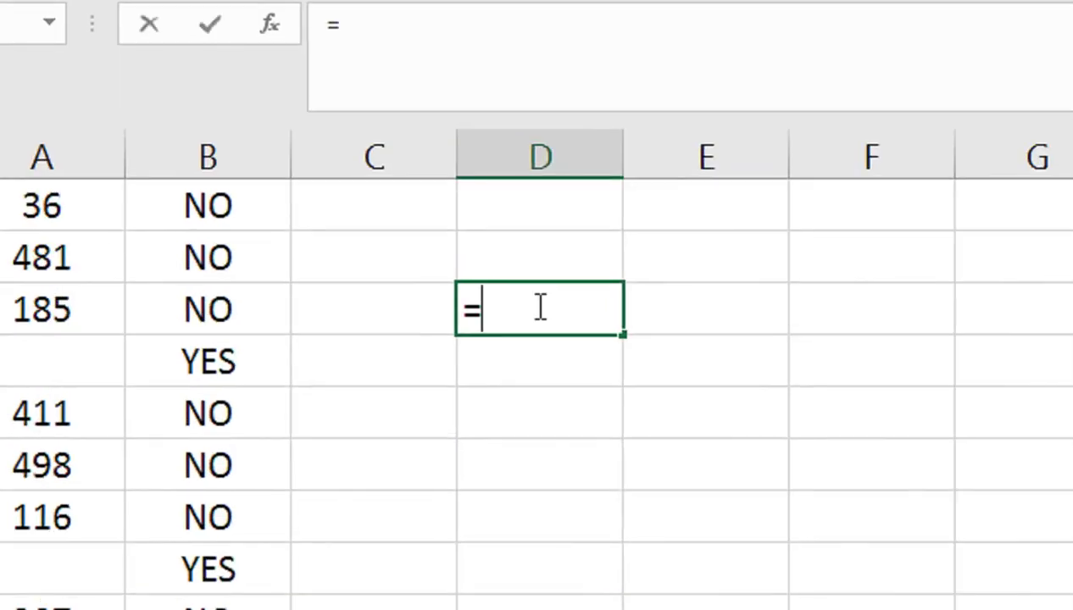
type("COUNTB")
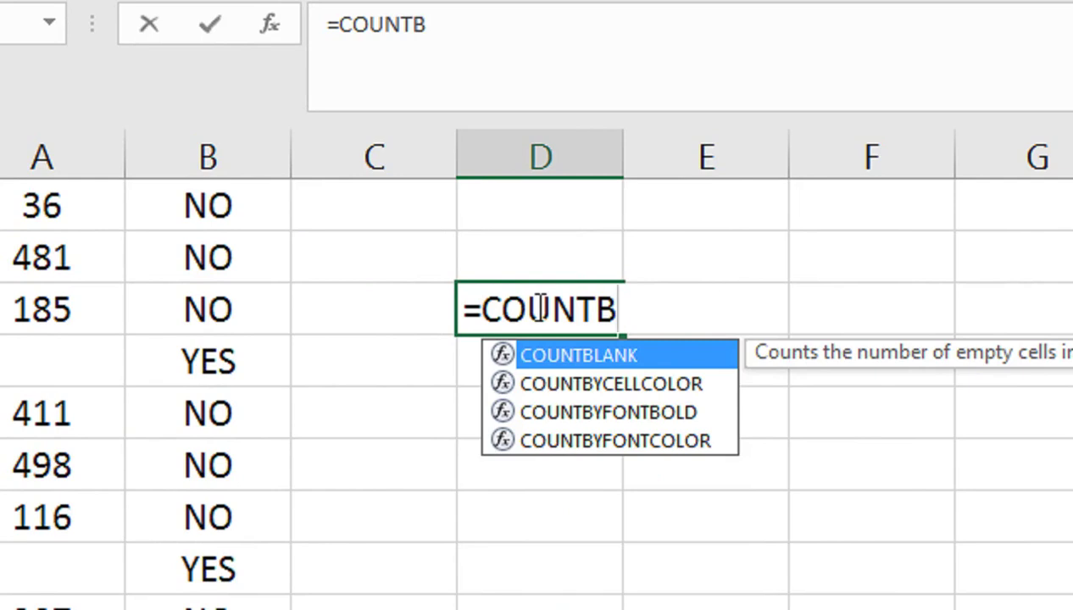
key("Tab")
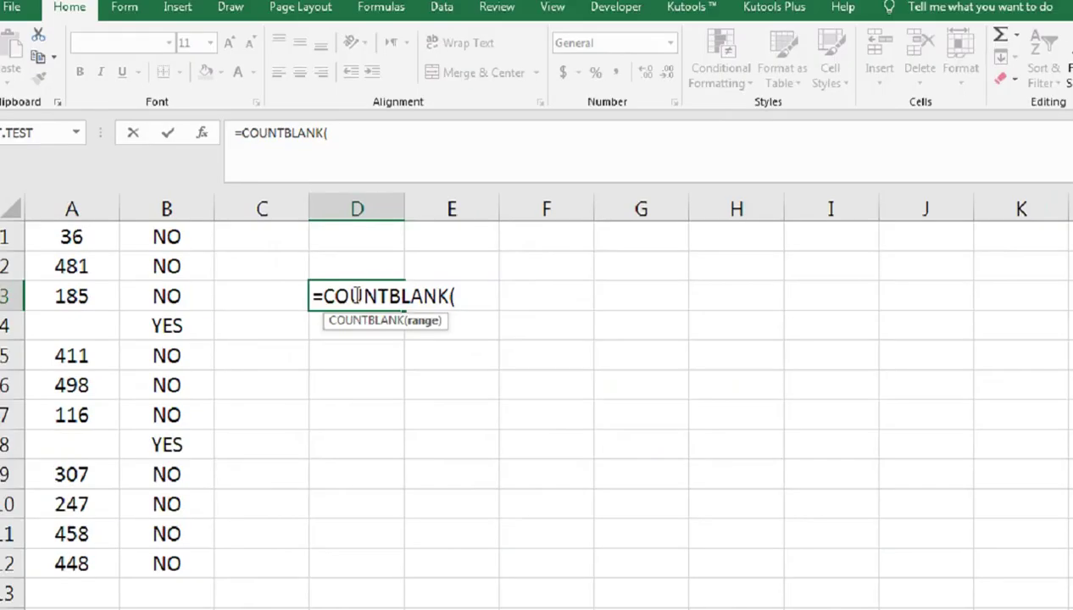
key("Left")
key("Left")
key("Left")
key("Up")
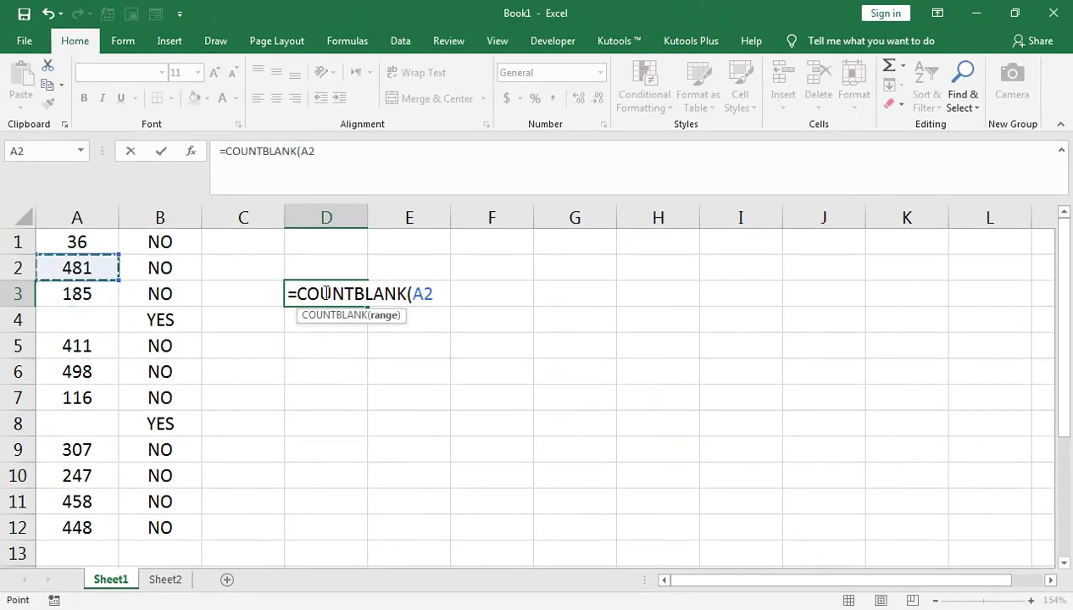
key("Up")
key("shift+Down")
key("shift+Down")
key("shift+Down")
key("shift+Down")
key("shift+Down")
key("shift+Down")
key("shift+Down")
key("shift+Down")
key("shift+Down")
key("shift+Down")
key("shift+Down")
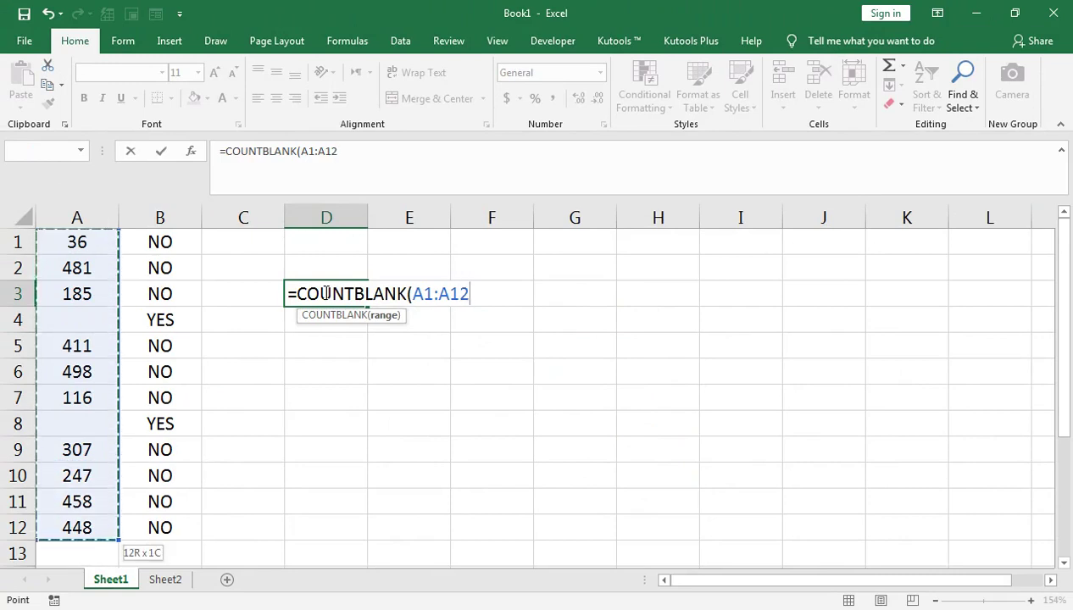
type(")")
key("Return")
left_click(326, 293)
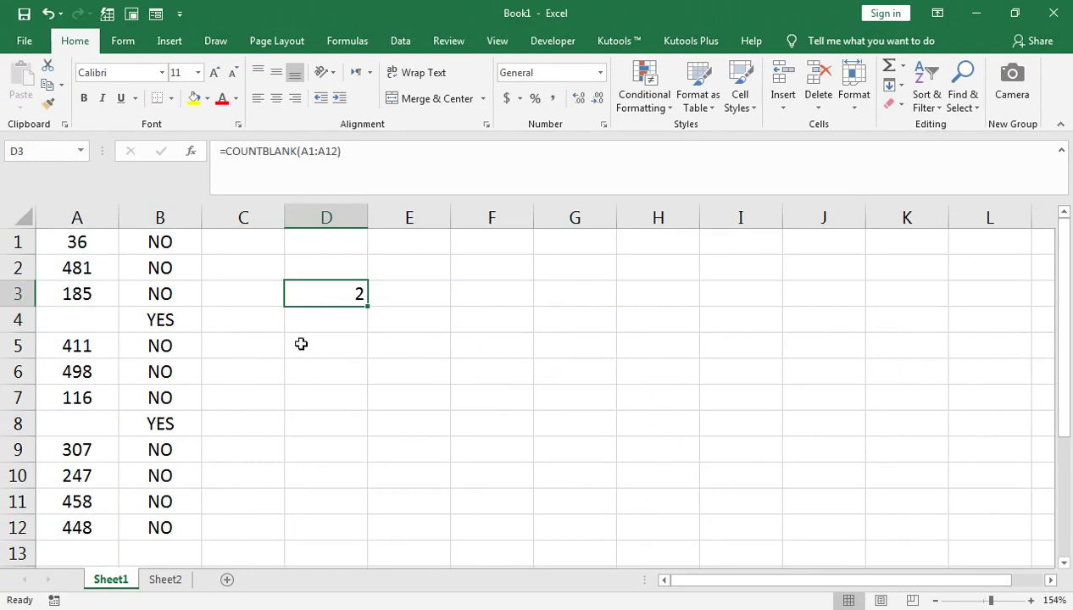
Delete the values in cells A2 and A11 to test the blank-cell formulas
left_click(61, 251)
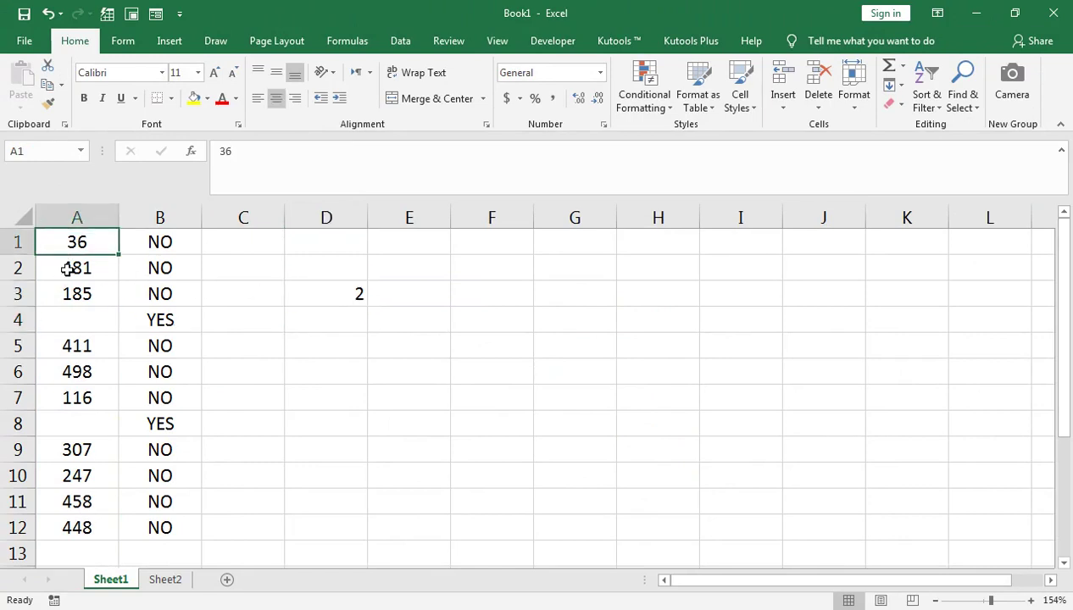
left_click(68, 267)
key("Delete")
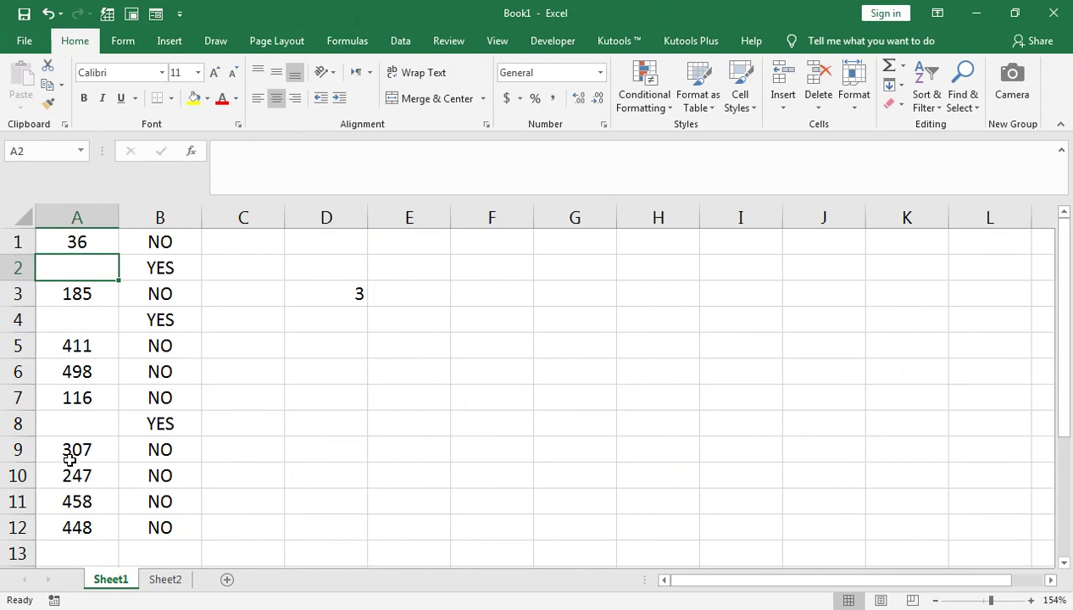
left_click(82, 483)
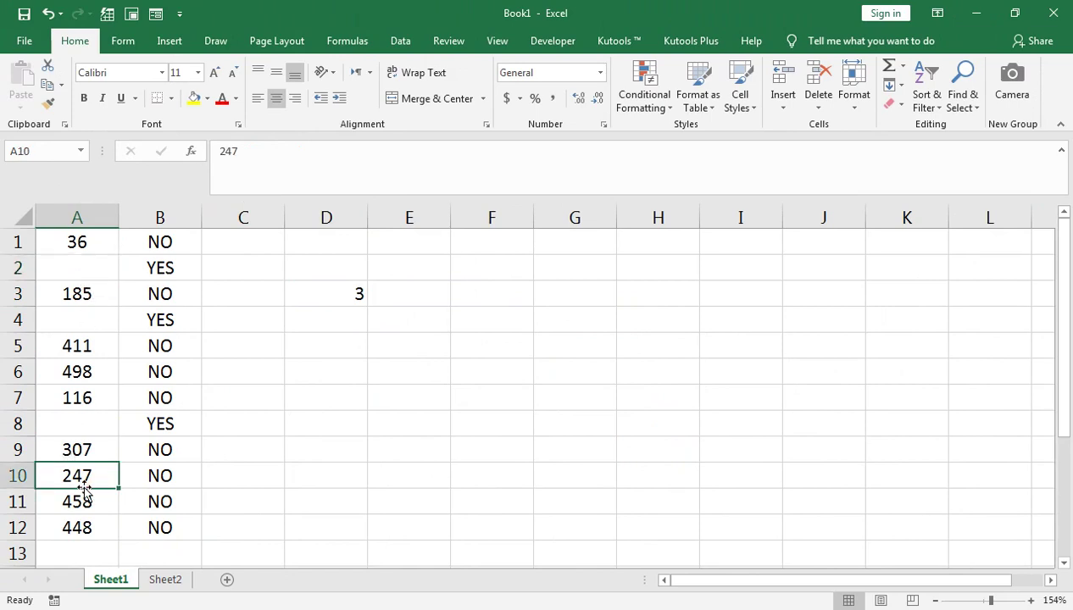
key("Down")
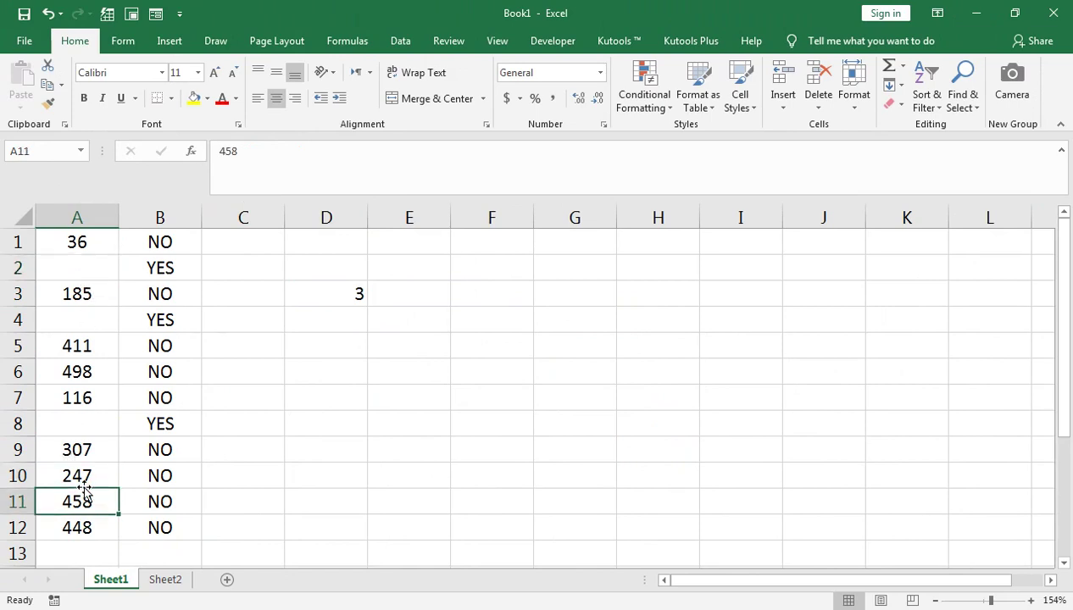
key("Delete")
Review the COUNTBLANK formula and its referenced range in cell D3
left_click(330, 285)
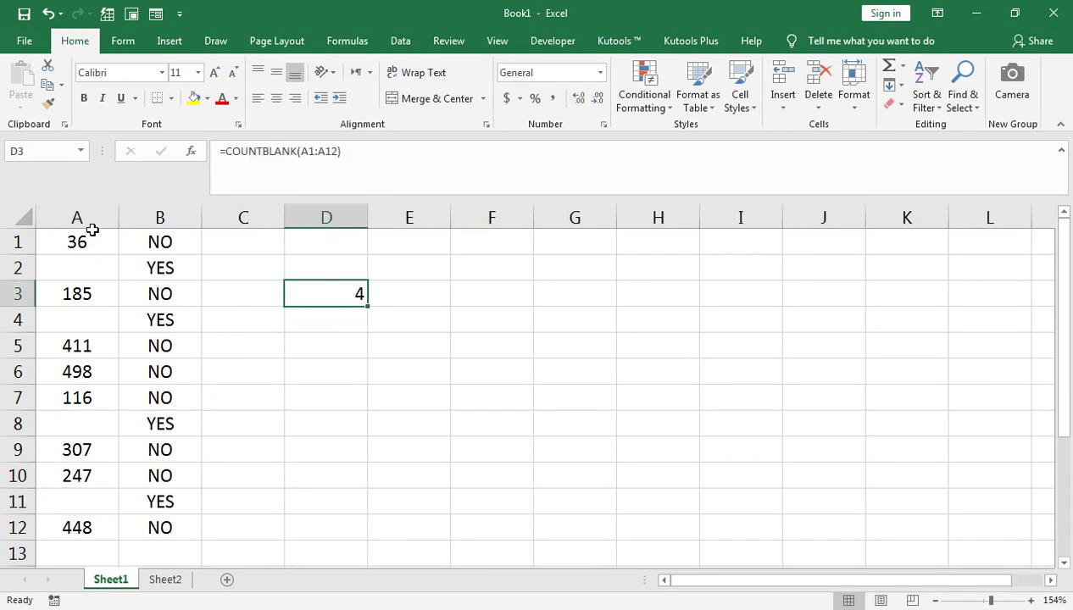
double_click(339, 293)
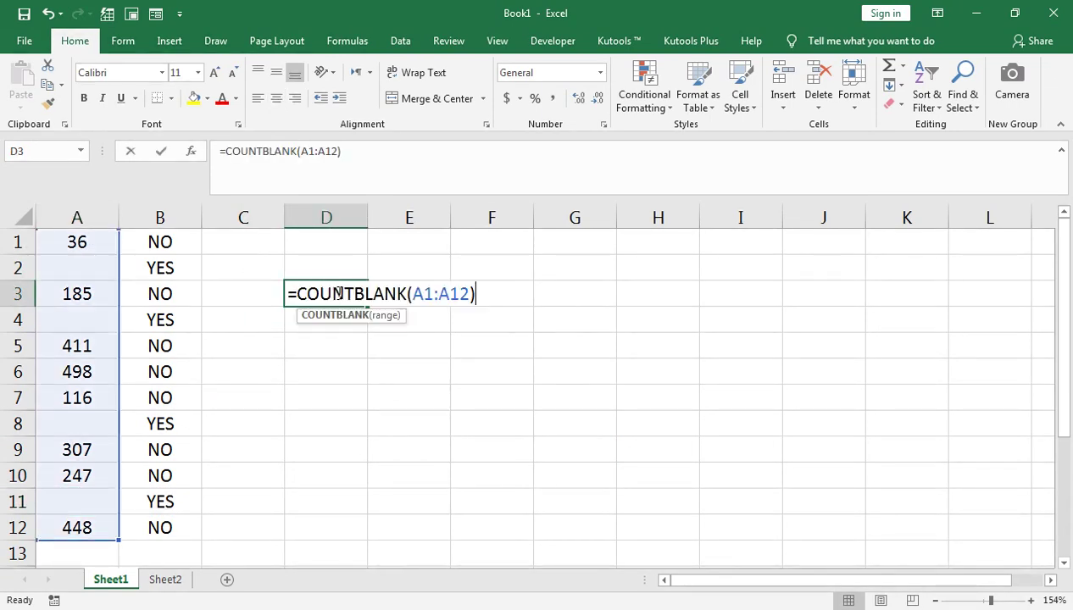
key("Return")
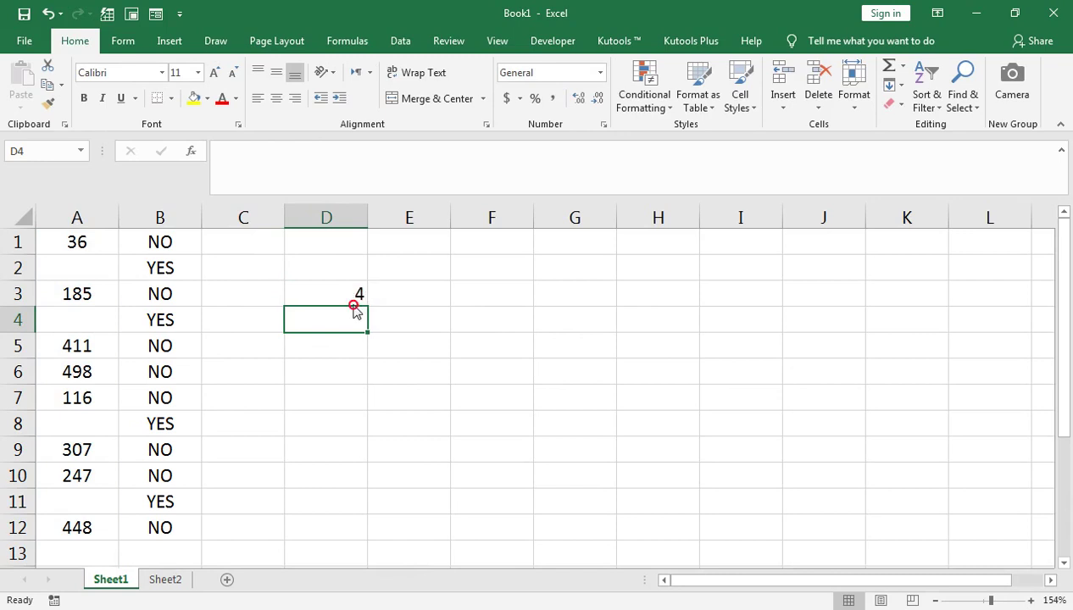
Highlight cells in A1:A12 that are less than 1 with a conditional formatting rule using Light Red Fill with Dark Red Text
left_click(355, 293)
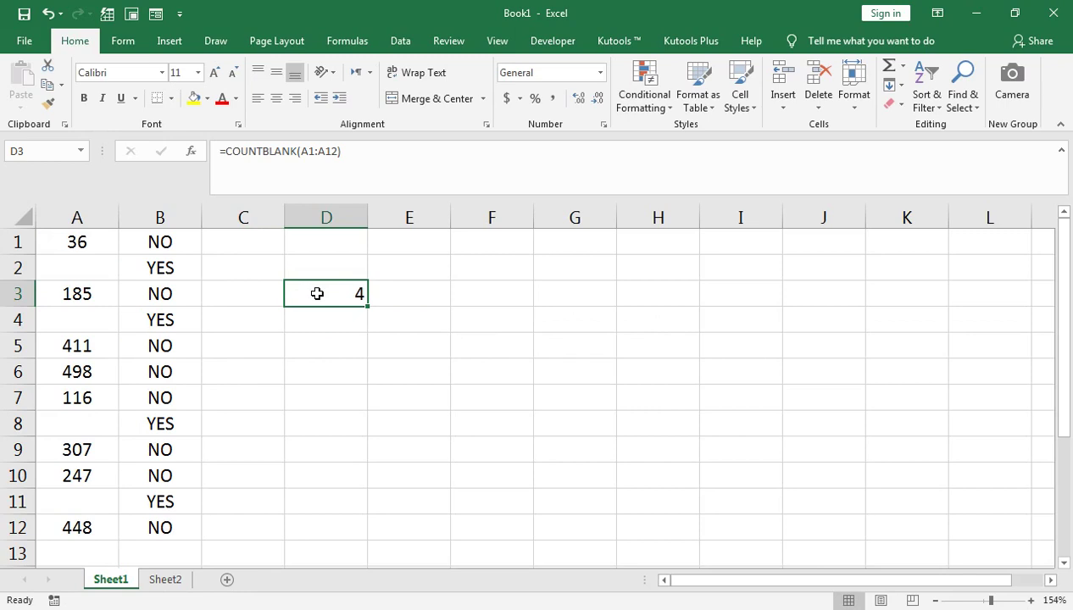
left_click_drag(84, 240, 67, 522)
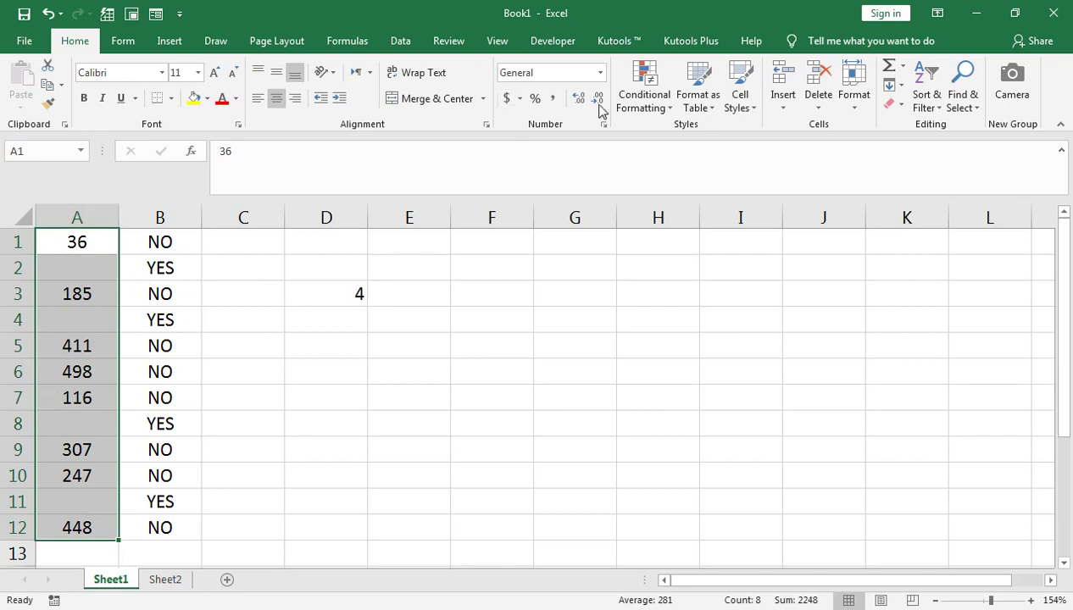
left_click(643, 100)
mouse_move(643, 134)
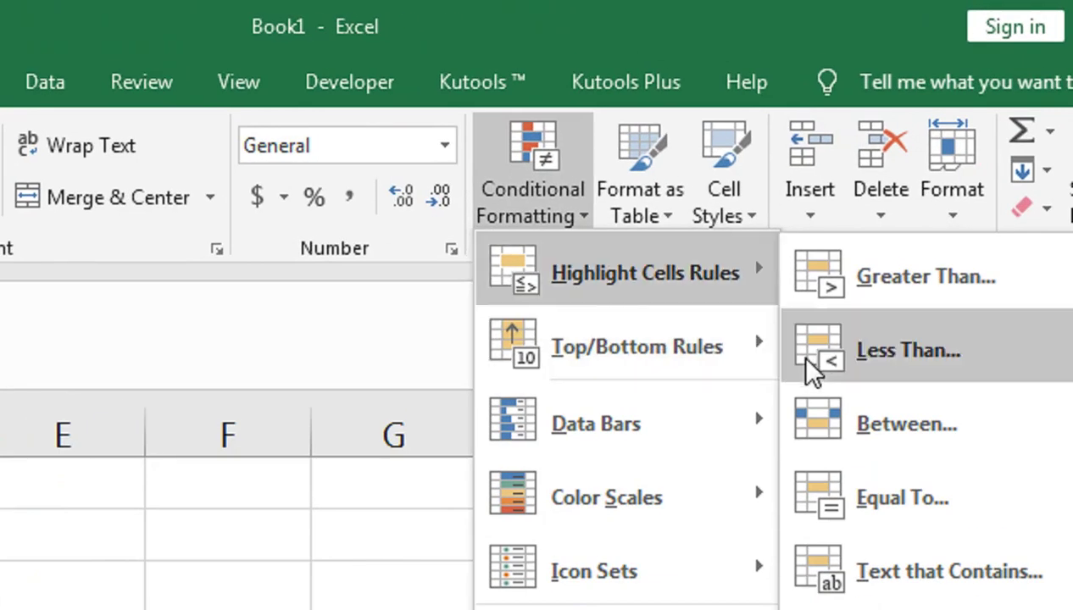
left_click(782, 179)
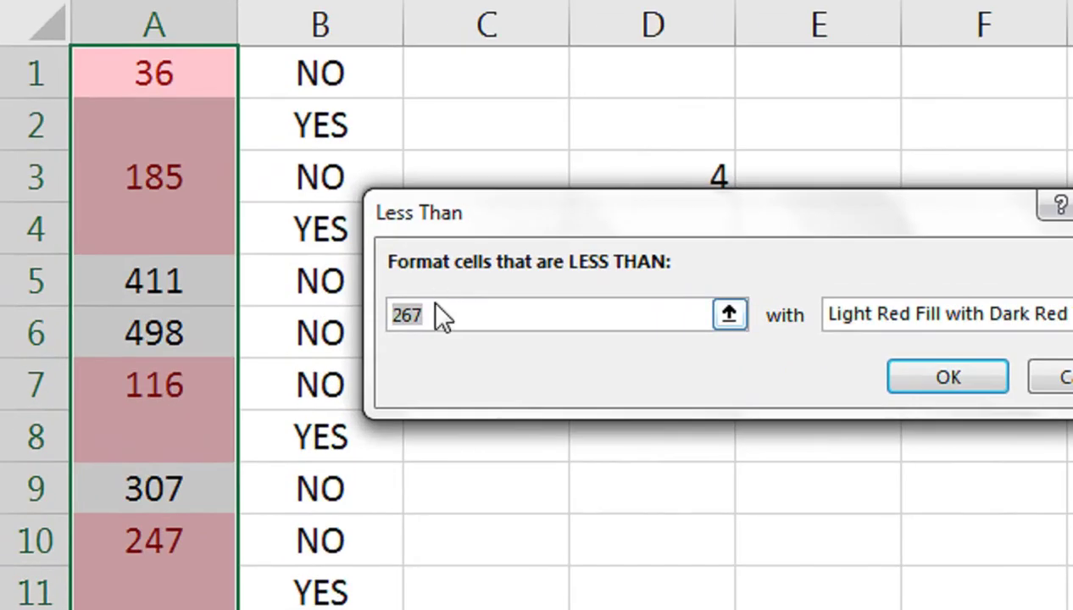
type("1")
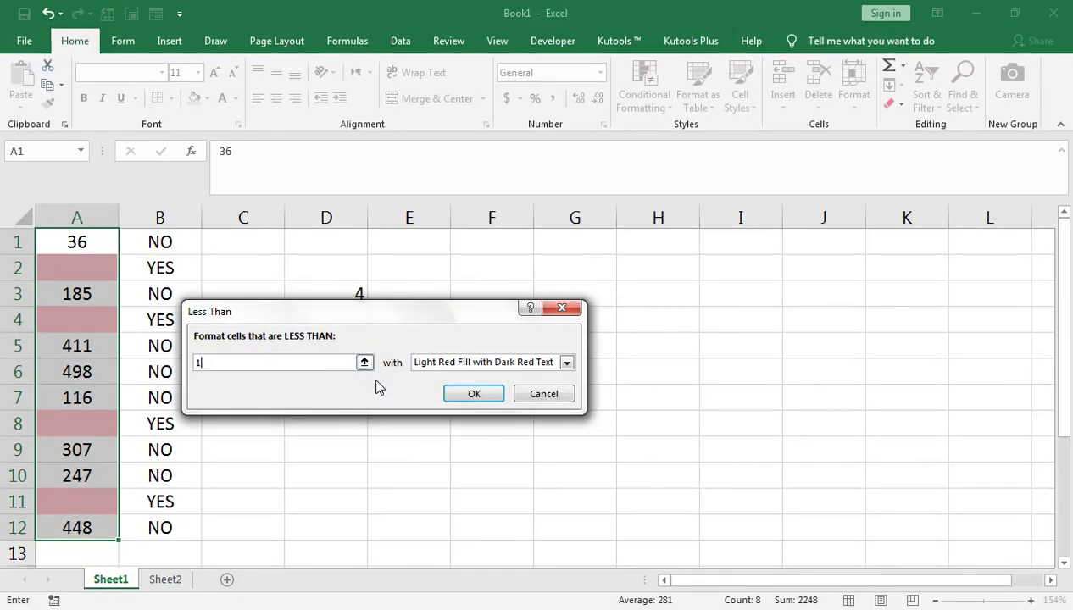
left_click(476, 395)
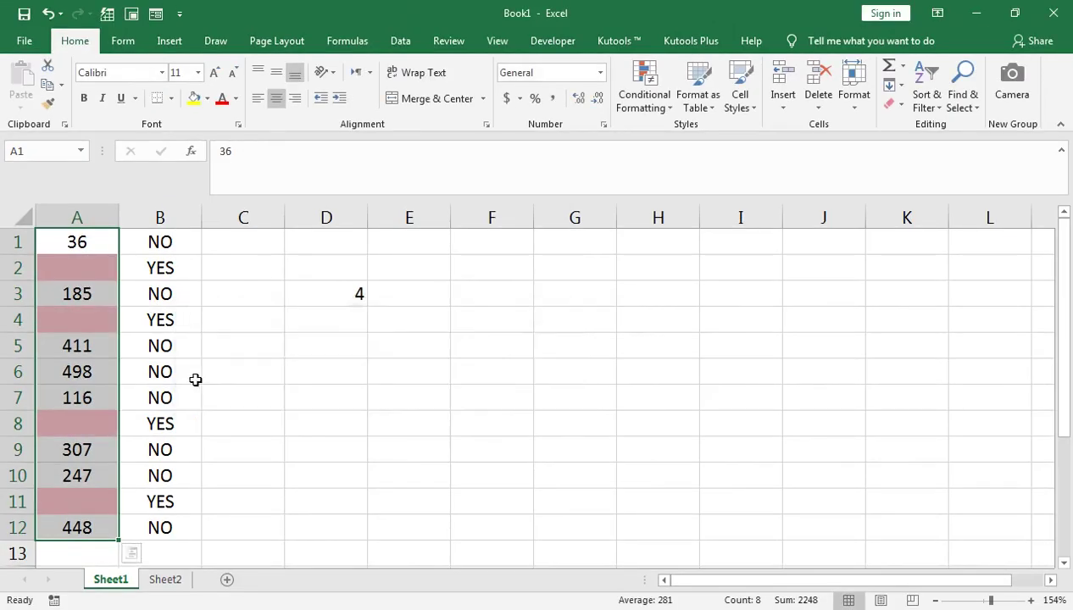
left_click(132, 347)
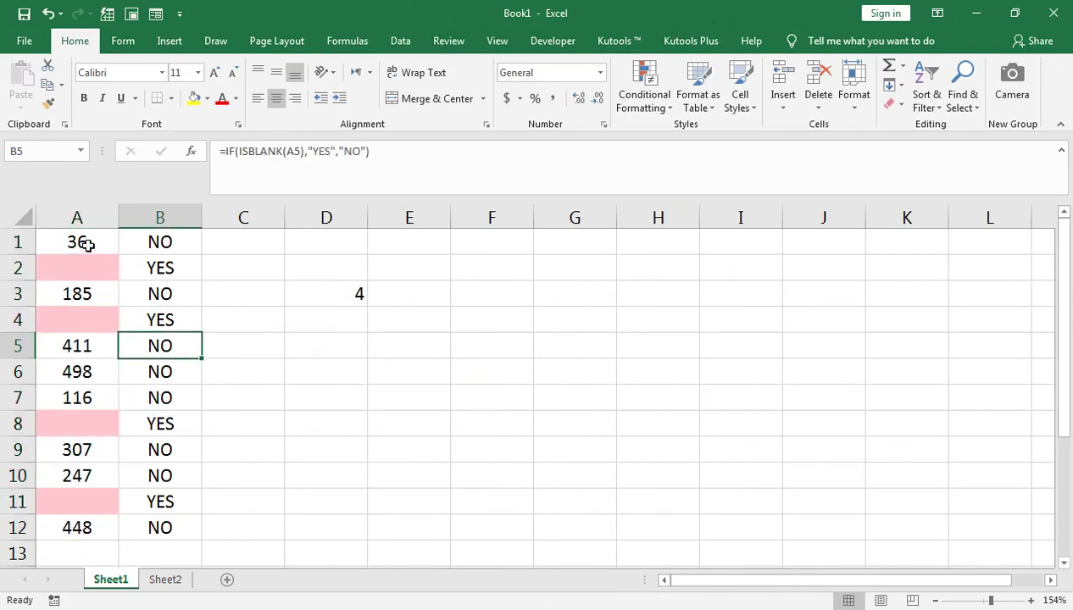
Clear the conditional formatting rules from column A
left_click(91, 212)
left_click(644, 91)
mouse_move(761, 340)
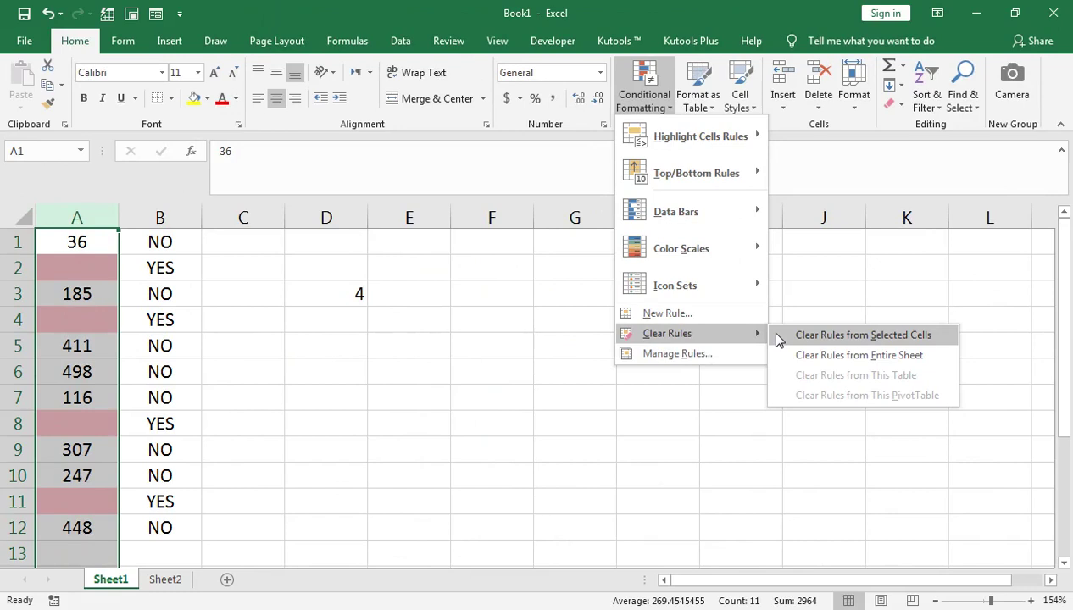
left_click(686, 316)
left_click(60, 268)
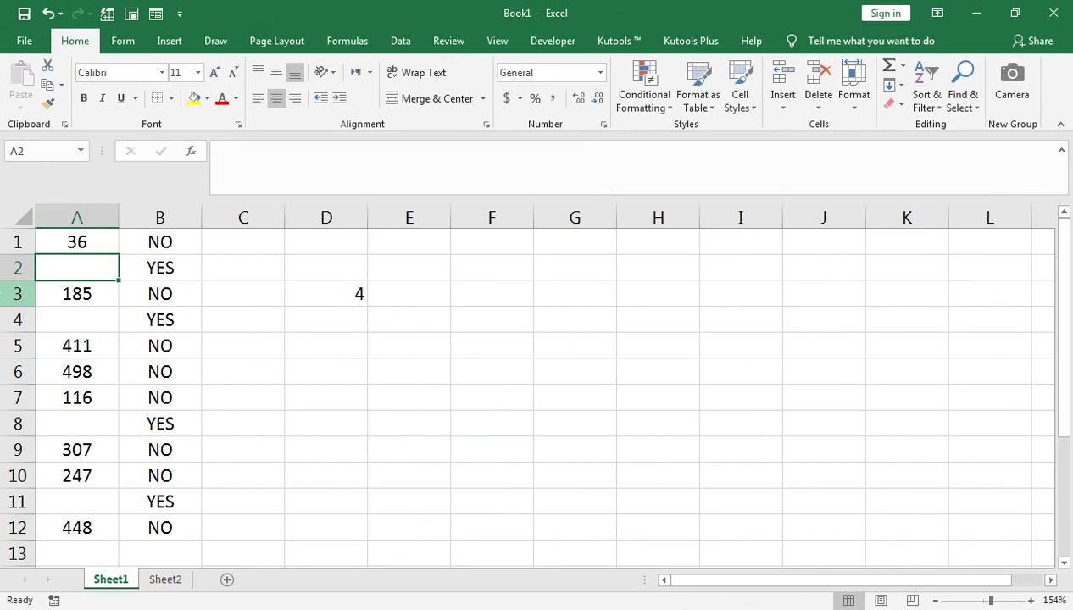
key("ctrl+z")
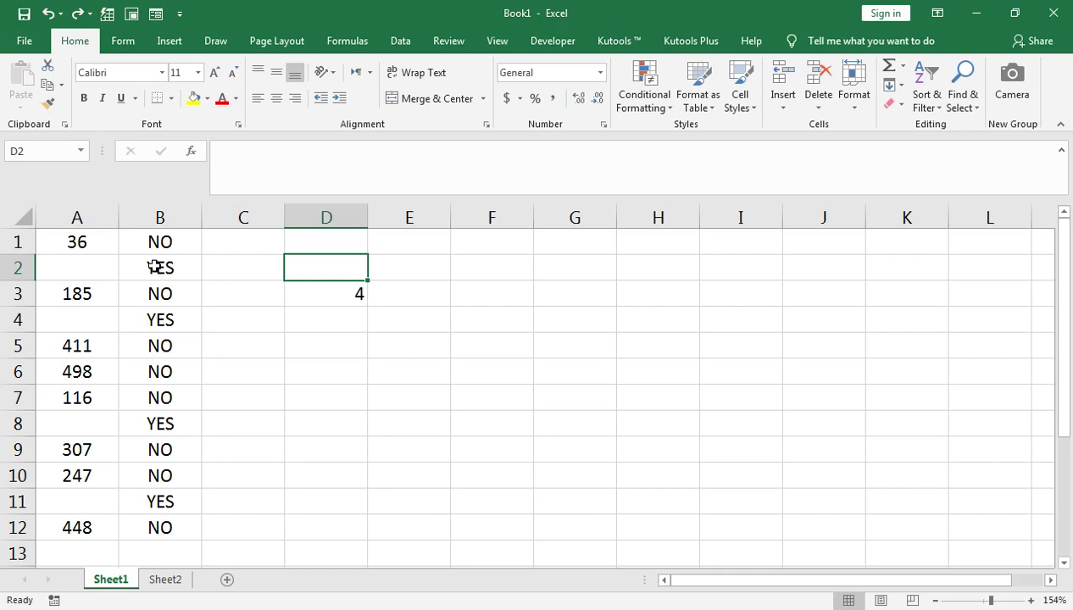
Select the blank cells in column A with Go To Special and fill them all with the text BLANK
key("Left")
key("Left")
key("Left")
key("Up")
key("shift+Down")
key("shift+Down")
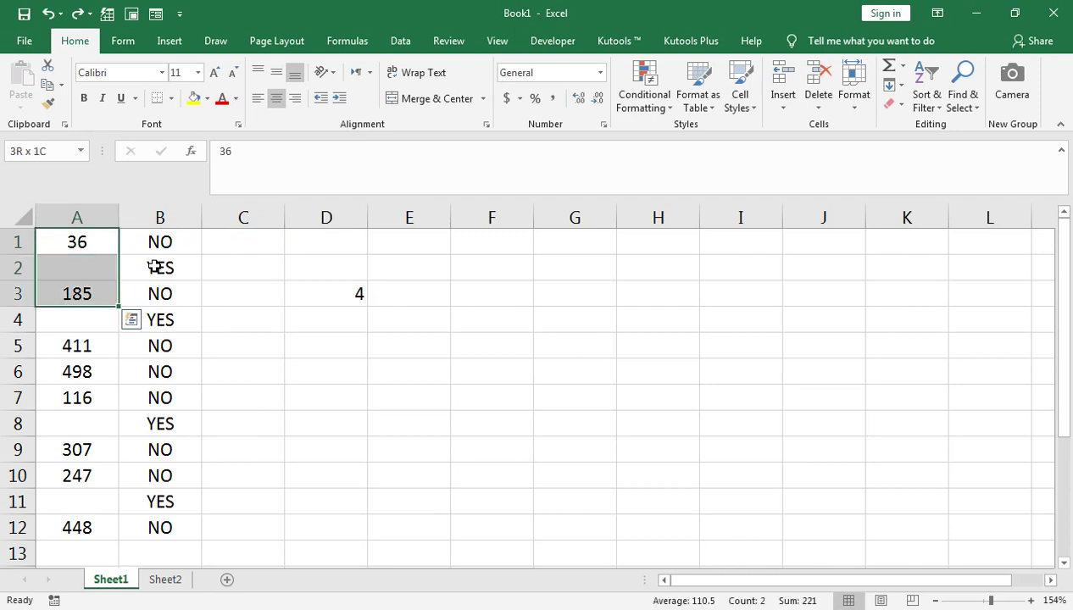
left_click_drag(46, 247, 54, 533)
scroll(103, 400, "up", 2)
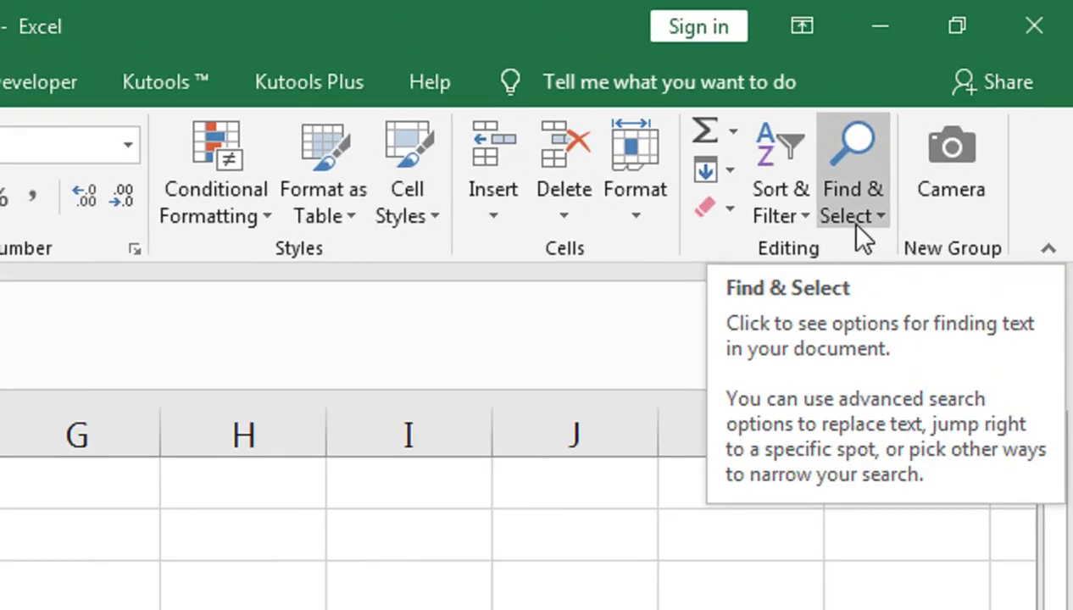
left_click(964, 115)
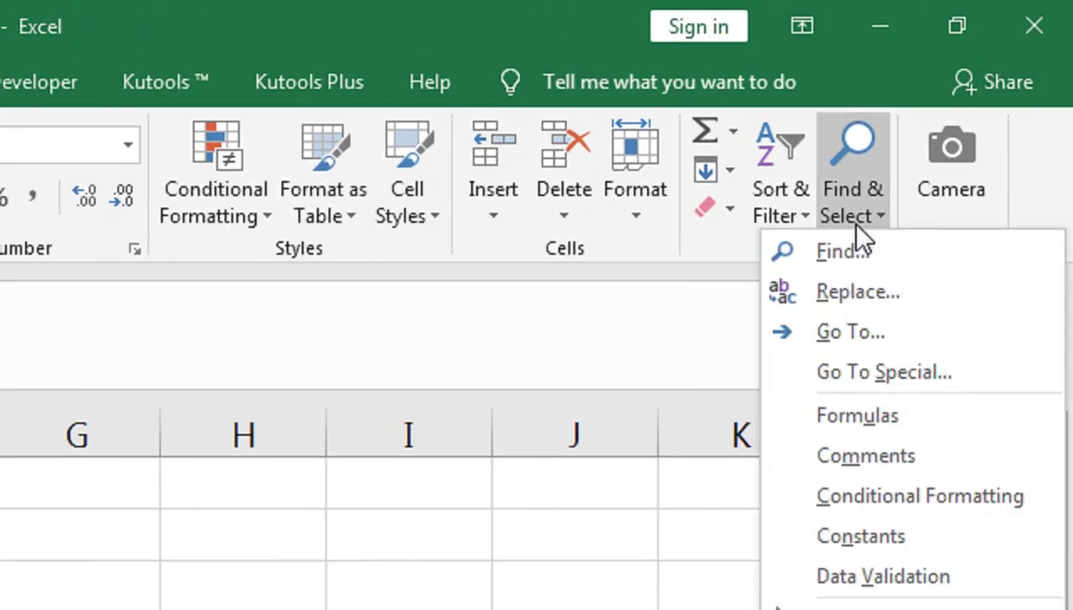
left_click(842, 385)
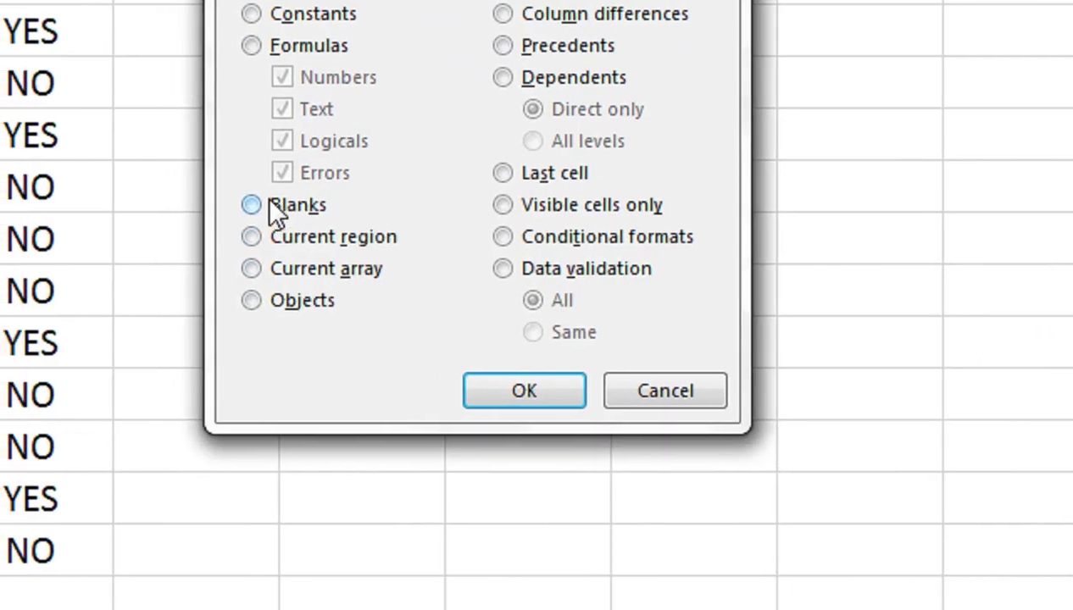
left_click(267, 209)
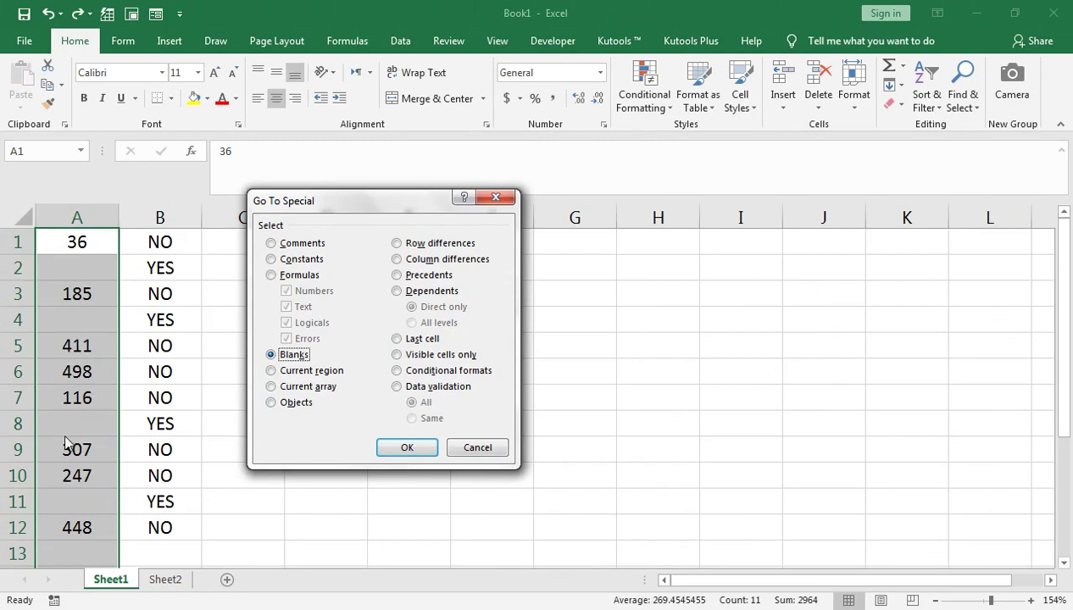
left_click(412, 447)
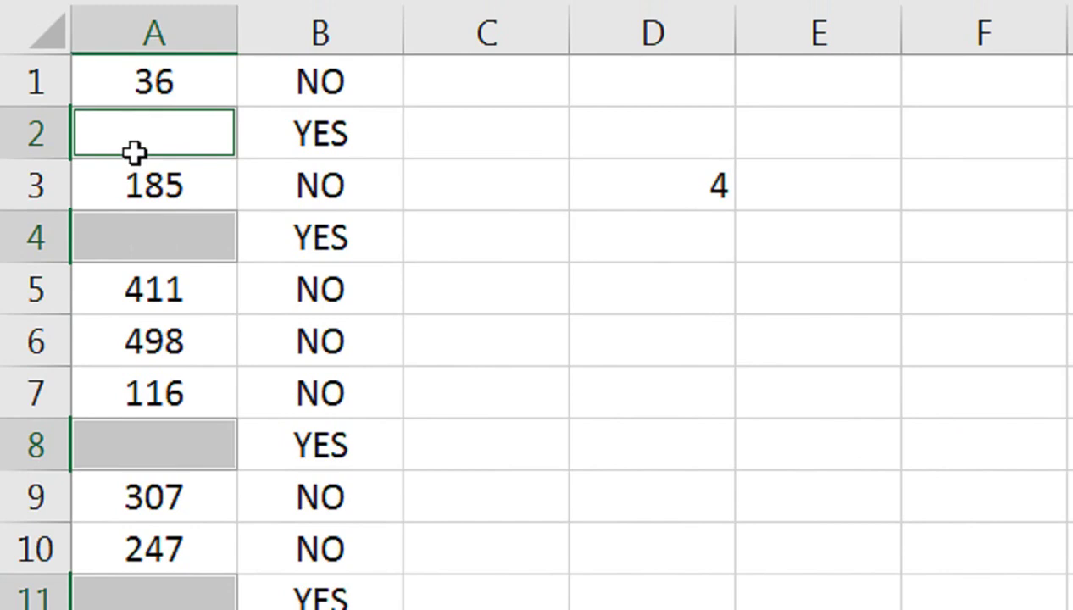
type("BLANK")
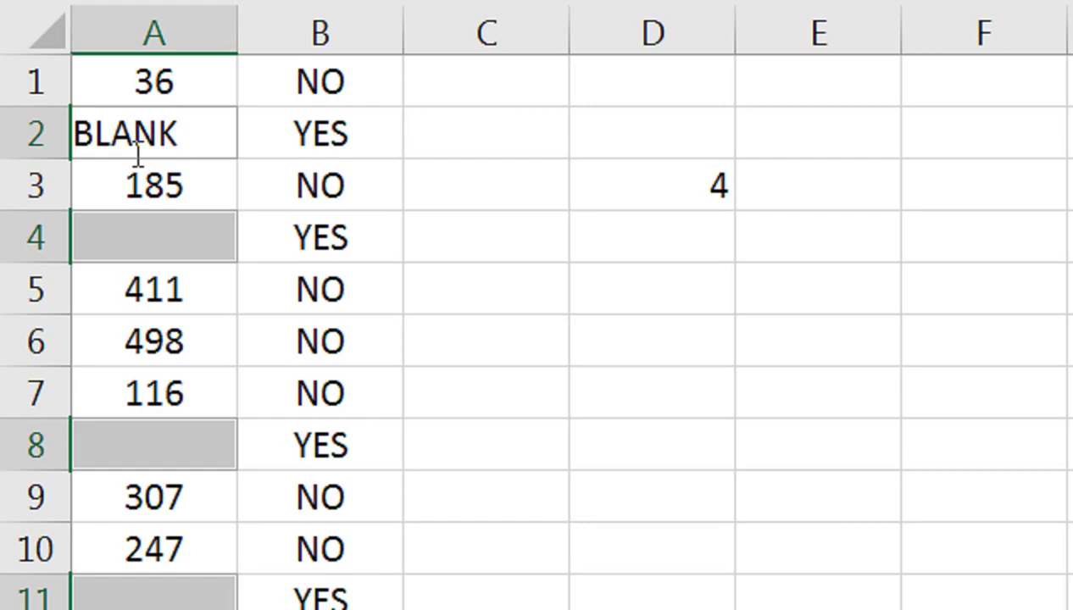
key("ctrl+Return")
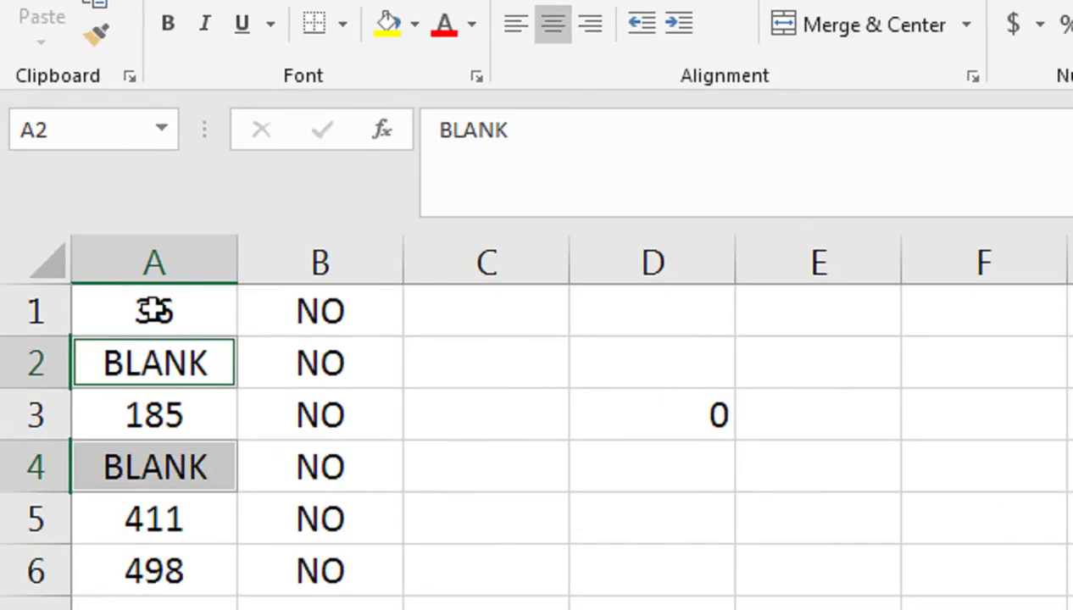
Delete column B with its IF formulas and clear the COUNTBLANK formula beside the data
left_click(252, 246)
right_click(336, 266)
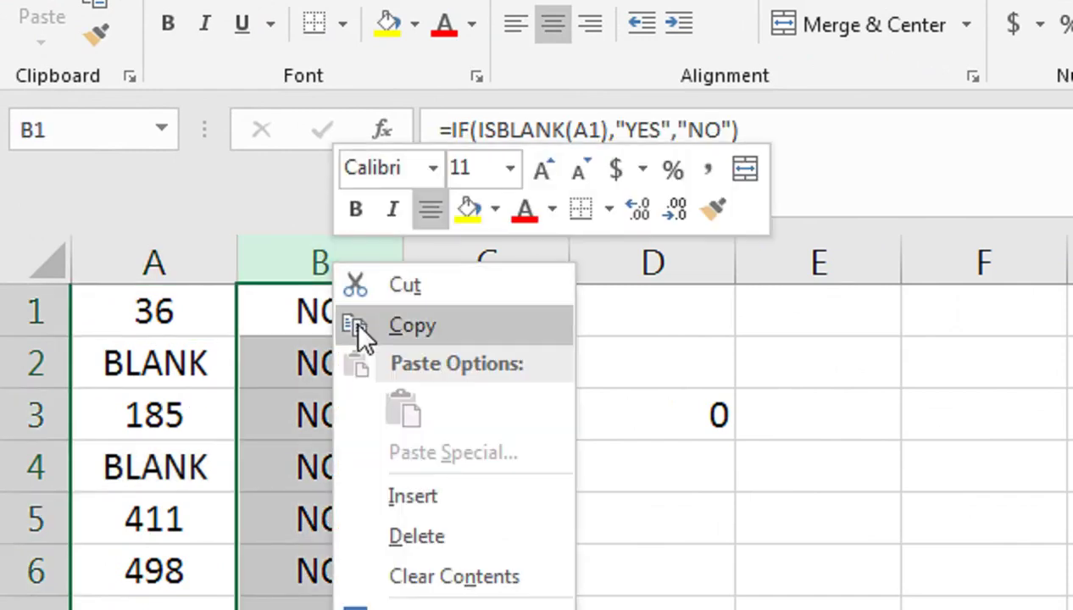
left_click(420, 538)
left_click(284, 331)
left_click(485, 417)
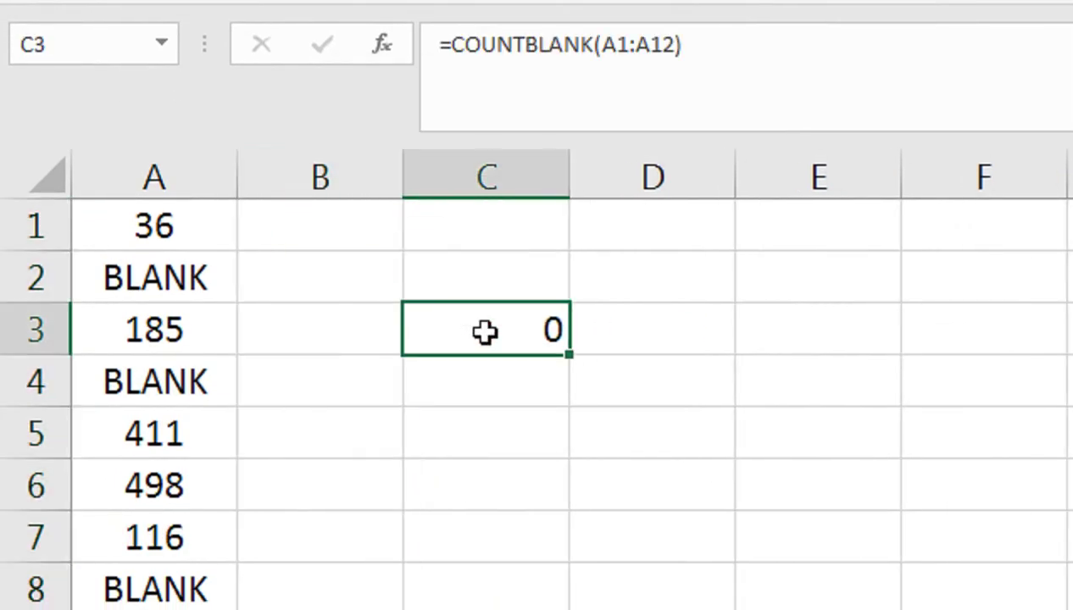
key("Delete")
Enter =ISNUMBER(A1) in cell B1 and fill it down column B alongside the data
left_click(168, 220)
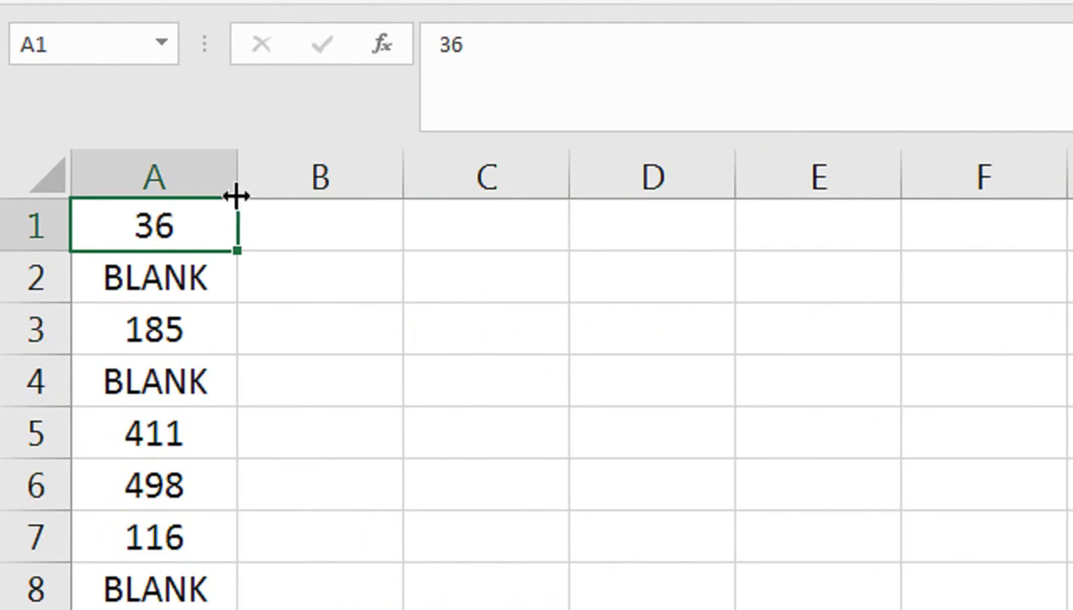
left_click(305, 237)
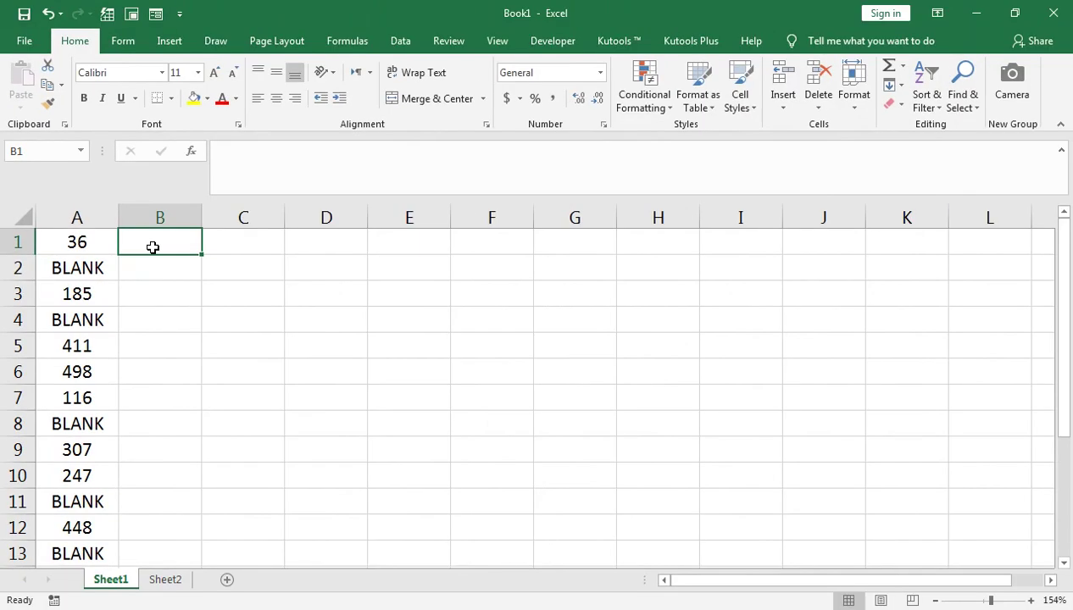
type("=ISNU")
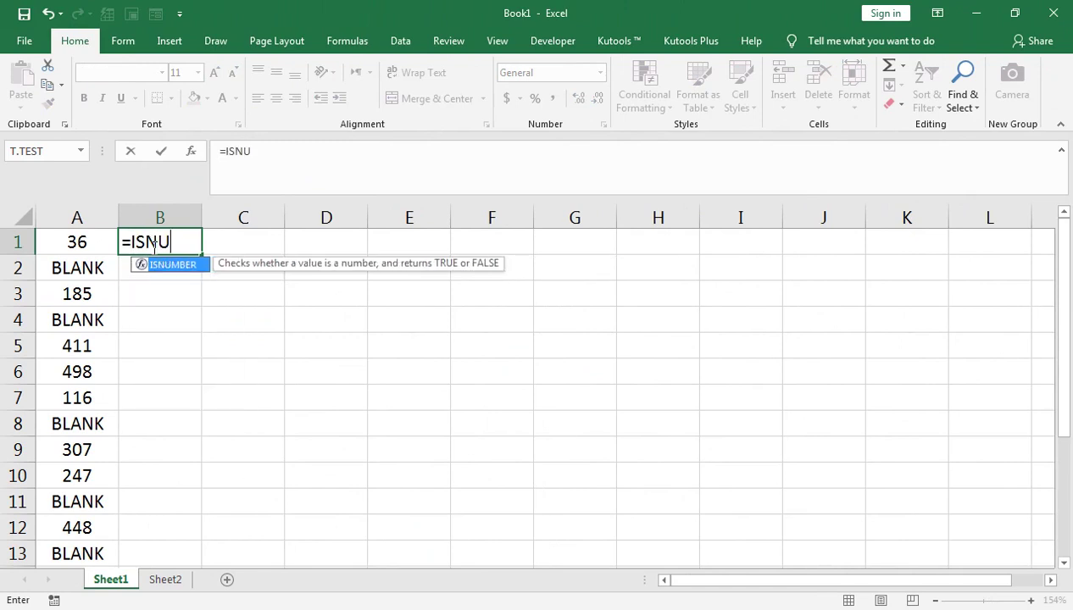
key("Tab")
key("Left")
type(")")
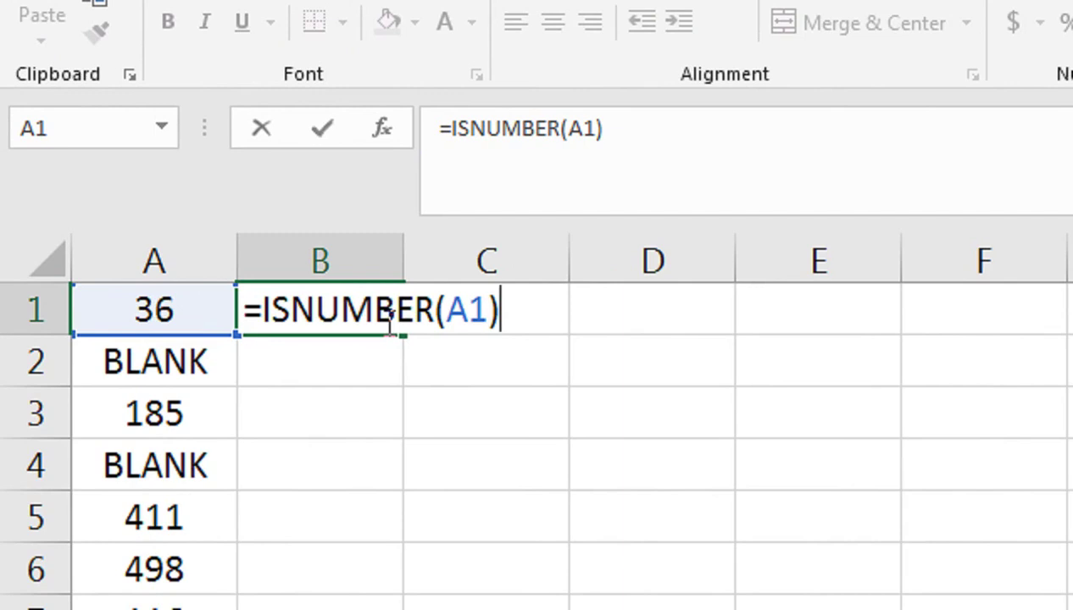
key("Return")
left_click(385, 319)
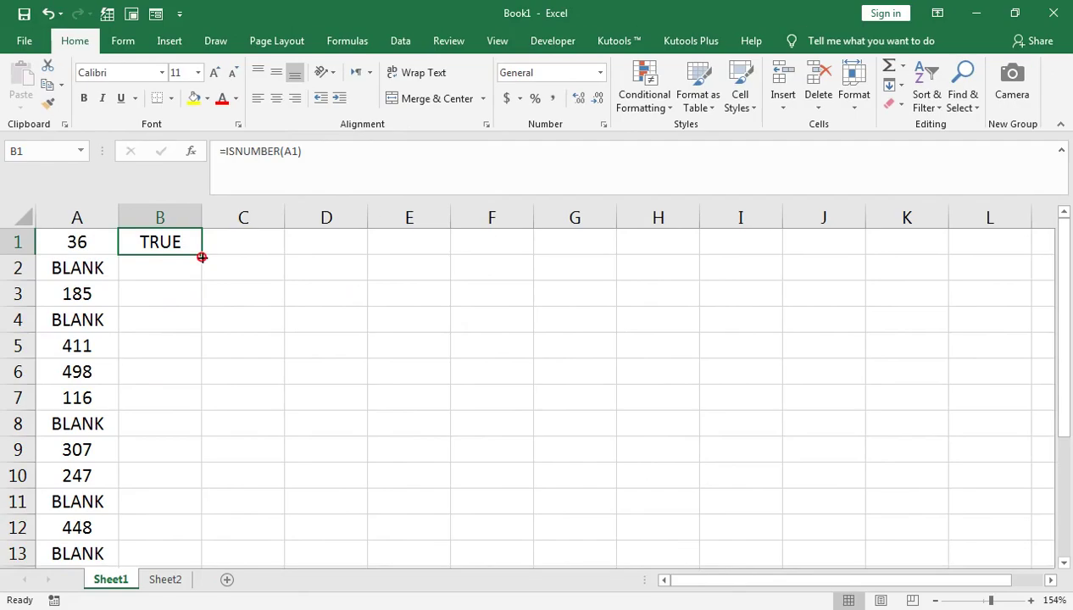
double_click(404, 336)
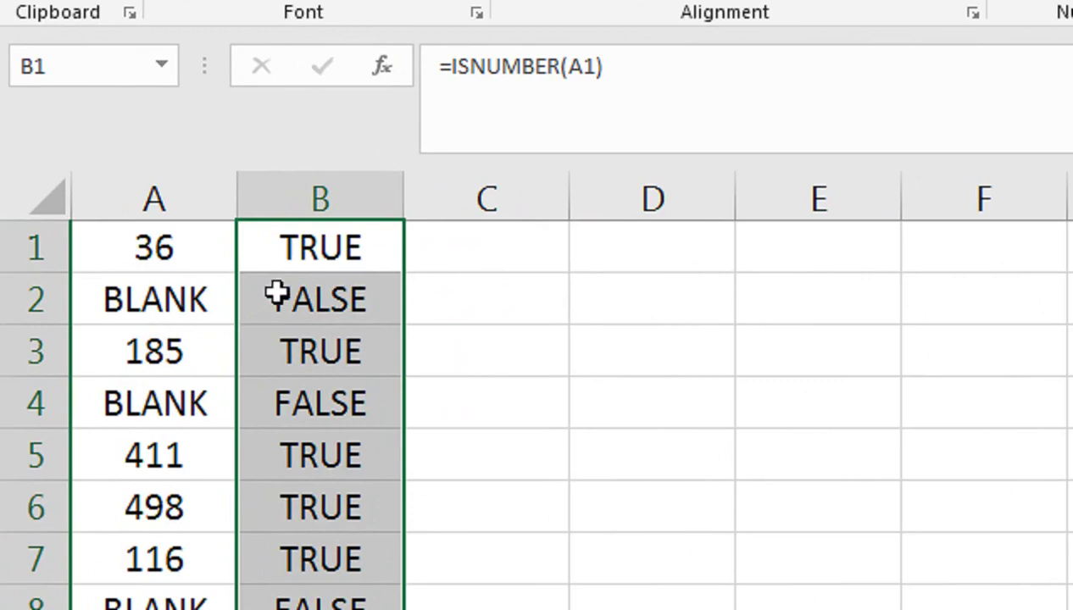
Wrap the ISNUMBER(A1) formula in cell B1 inside an IF function as its logical test
left_click(287, 246)
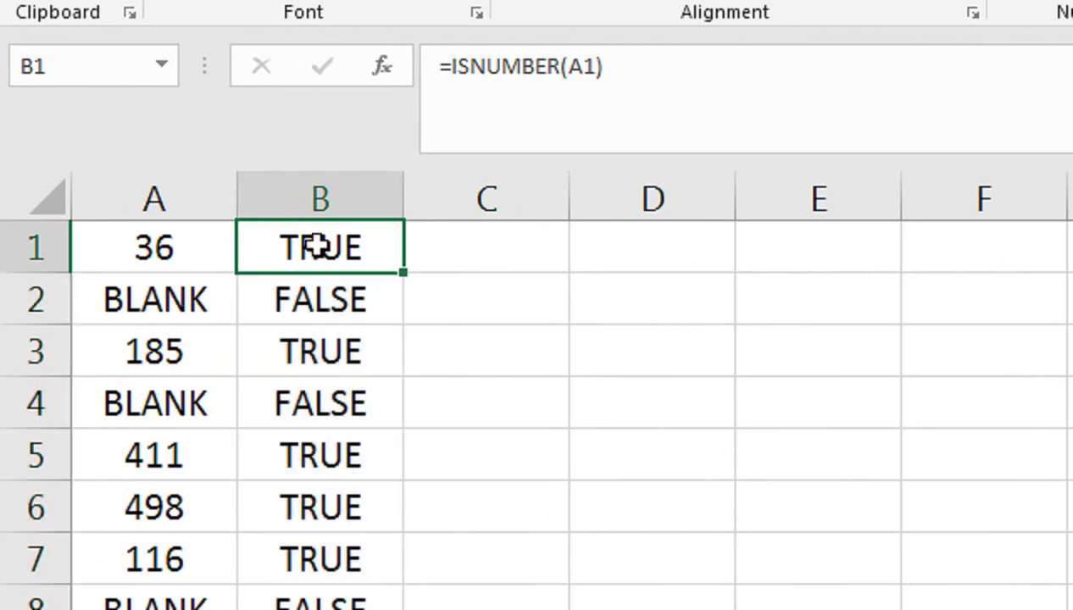
double_click(281, 250)
left_click(259, 247)
type("I")
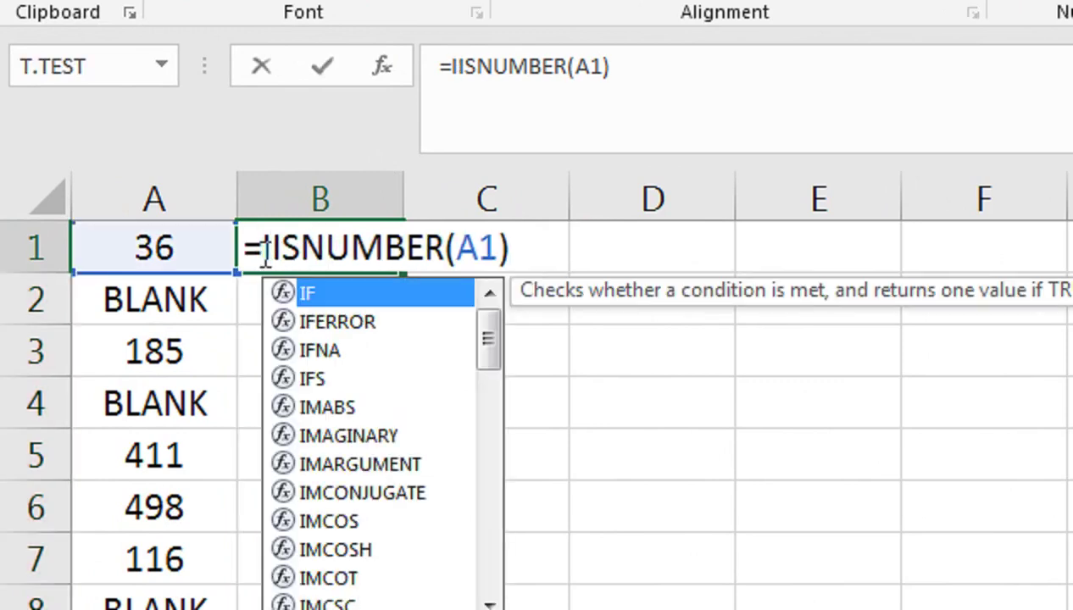
key("Tab")
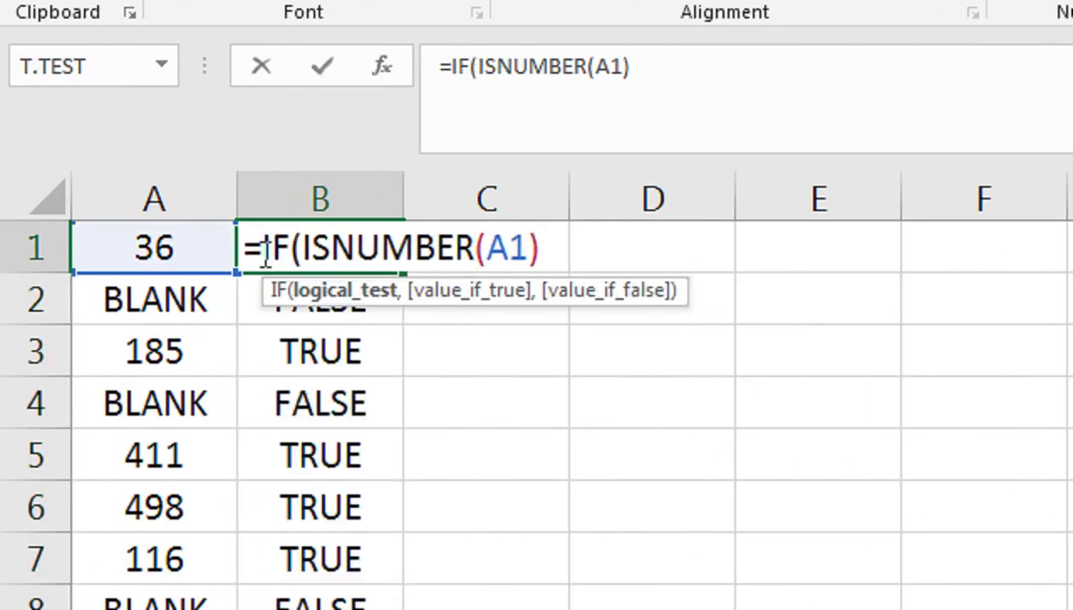
left_click(581, 248)
key("BackSpace")
key("BackSpace")
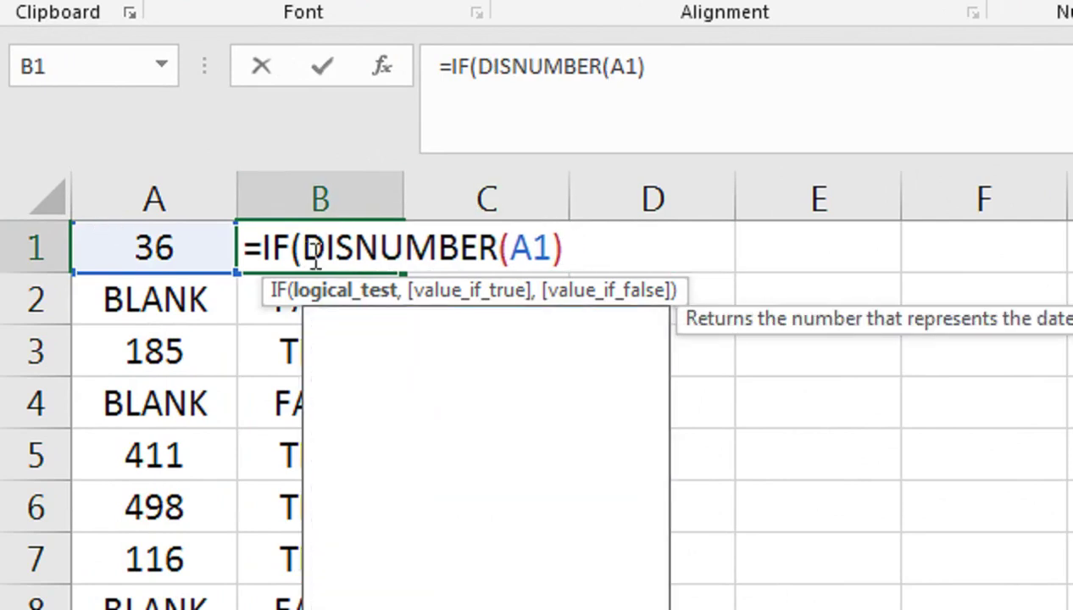
left_click(671, 68)
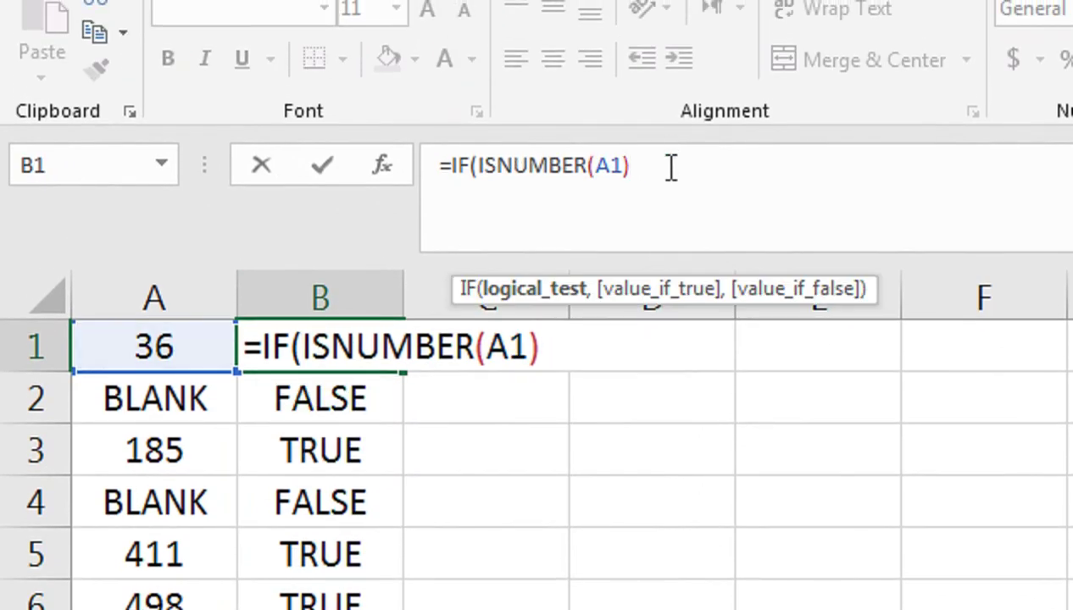
Complete B1's IF formula with "Y" as the true result and "N" as the false result, giving =IF(ISNUMBER(A1),"Y","N")
type(",\"y")
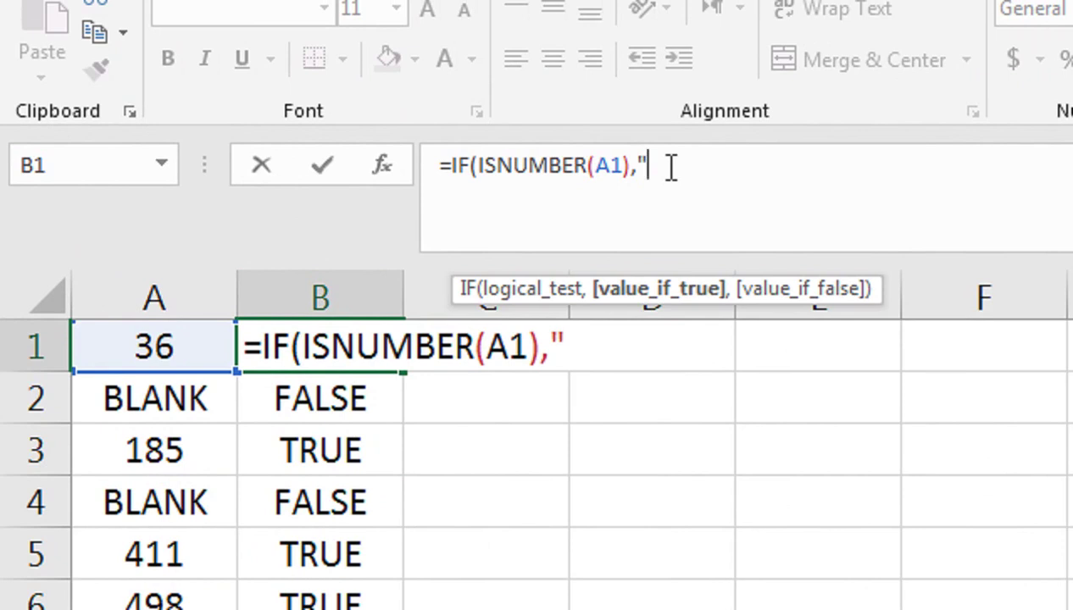
type("=Y")
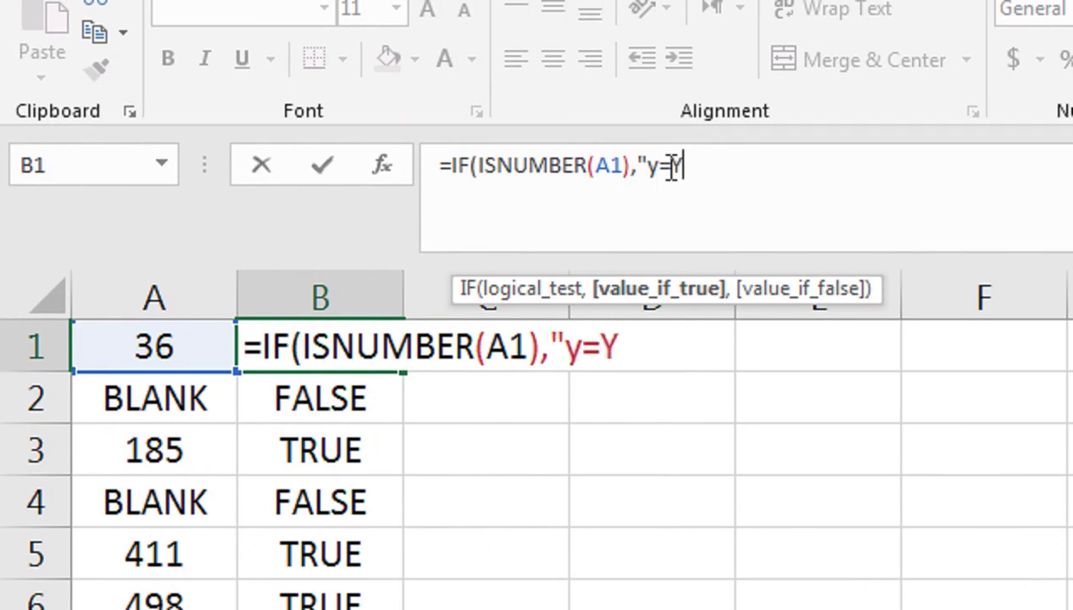
key("BackSpace")
key("BackSpace")
key("BackSpace")
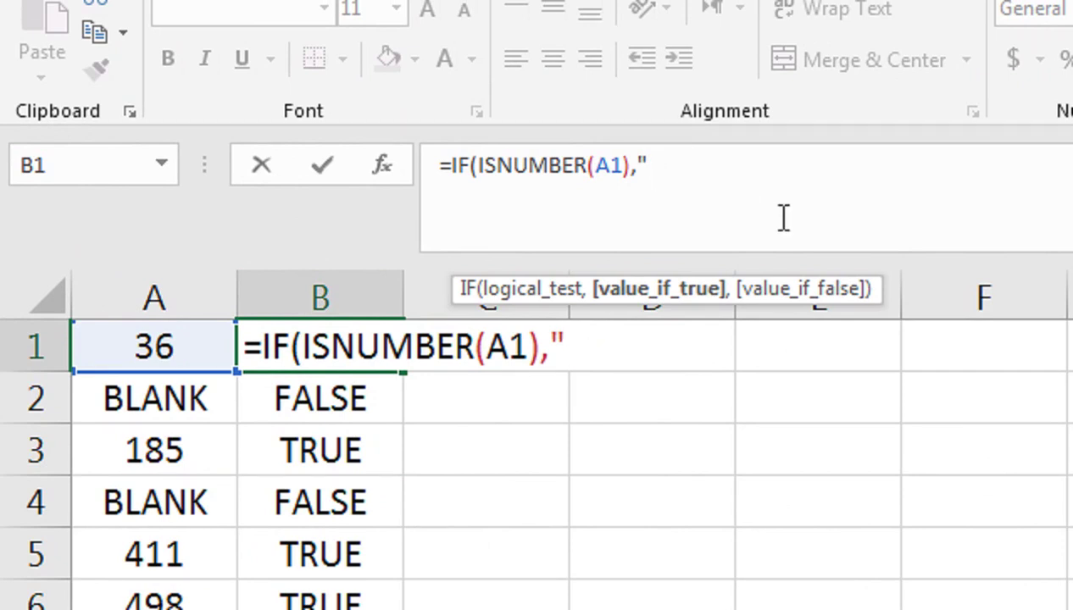
type("Y\",")
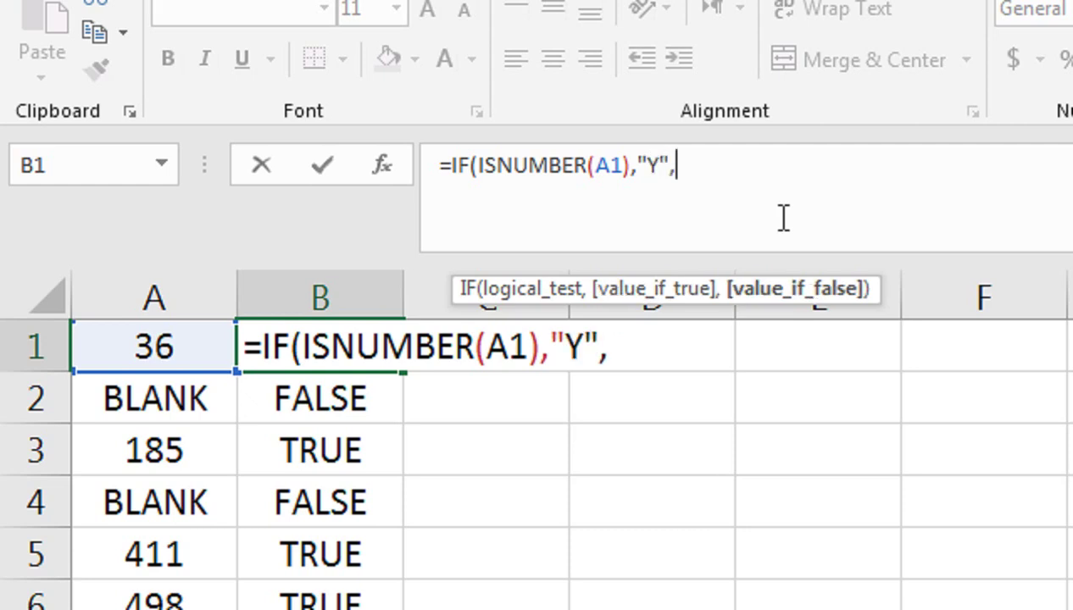
type("\"NM\"")
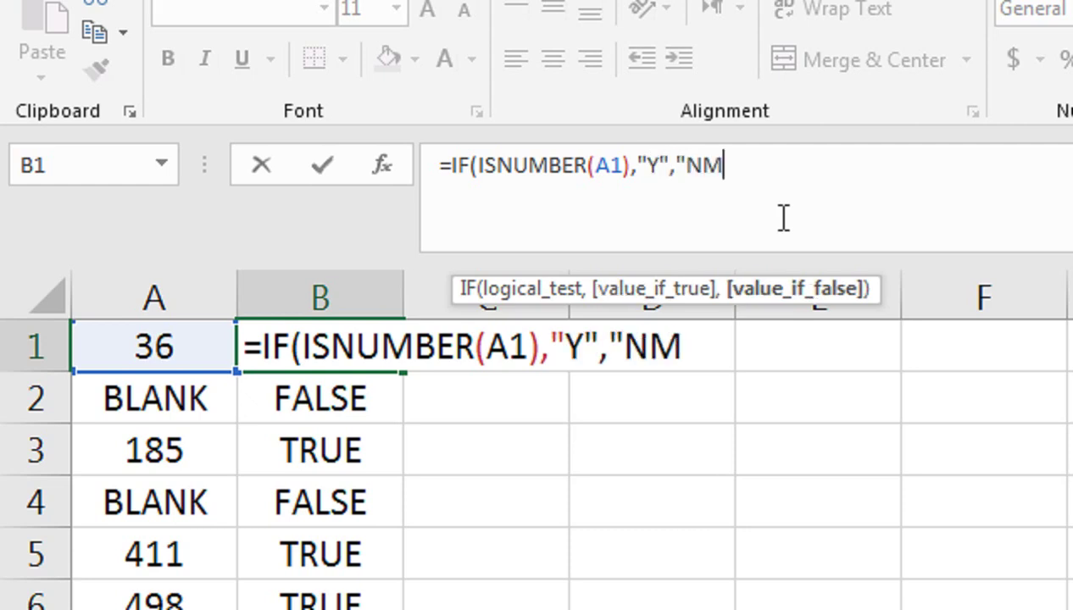
key("BackSpace")
key("BackSpace")
type("\")")
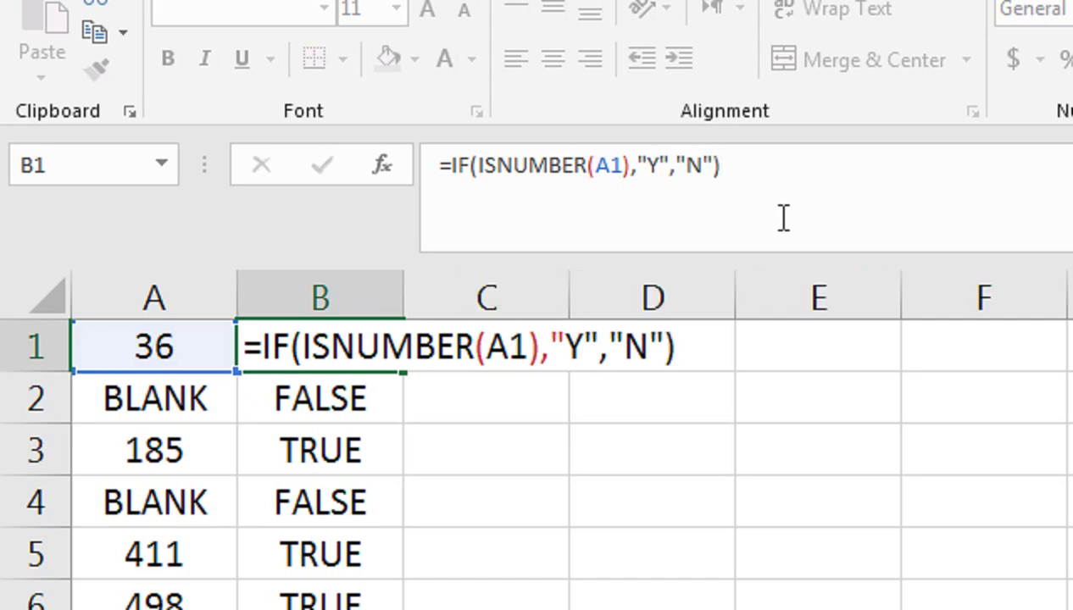
key("Return")
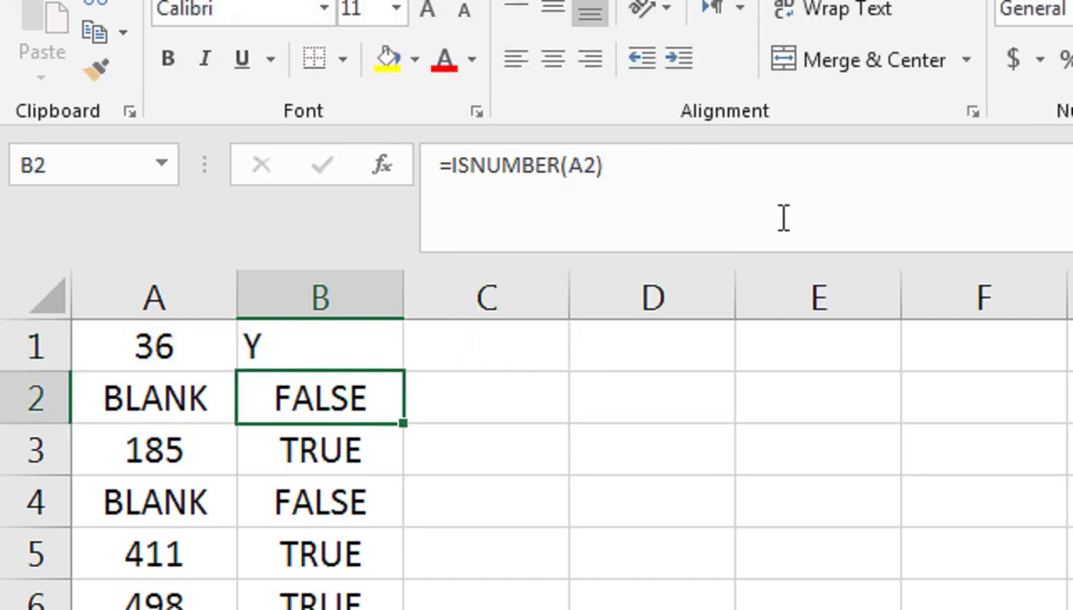
Fill the IF formula from B1 down column B alongside the data and centre the results
left_click(334, 348)
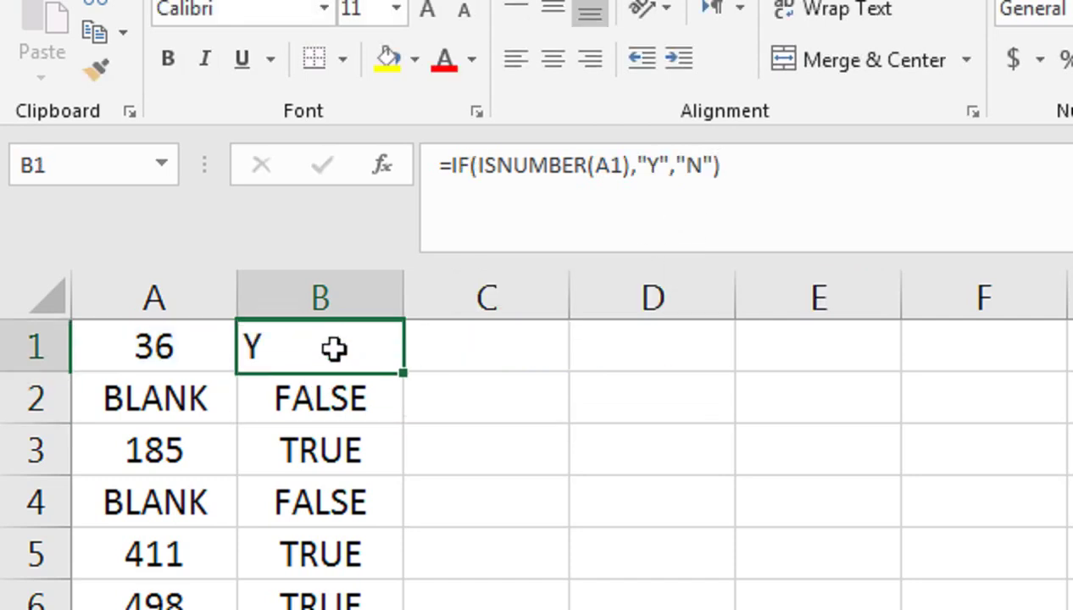
double_click(406, 371)
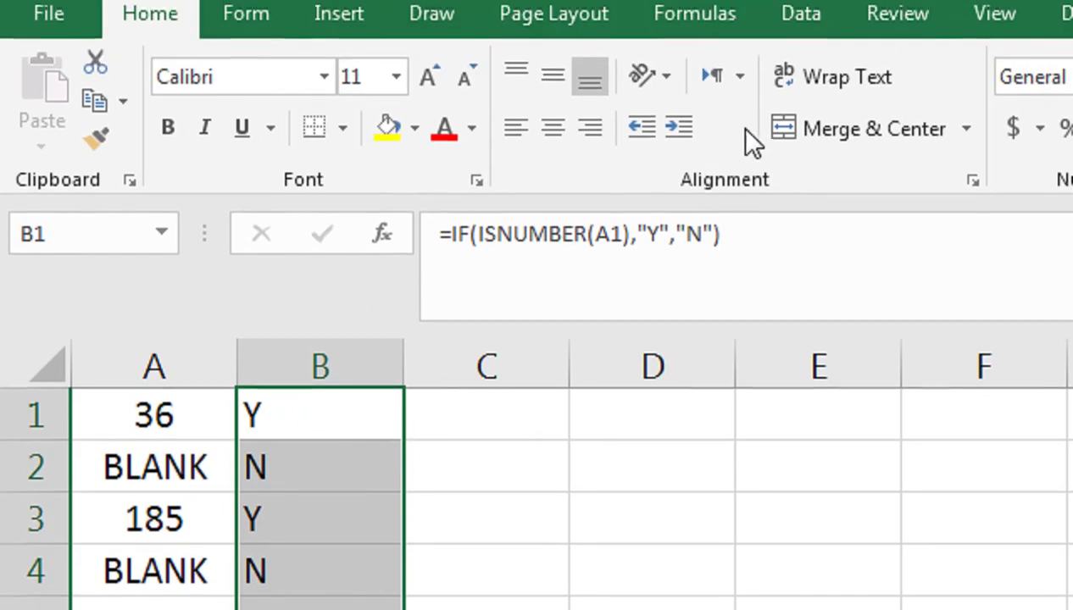
left_click(553, 126)
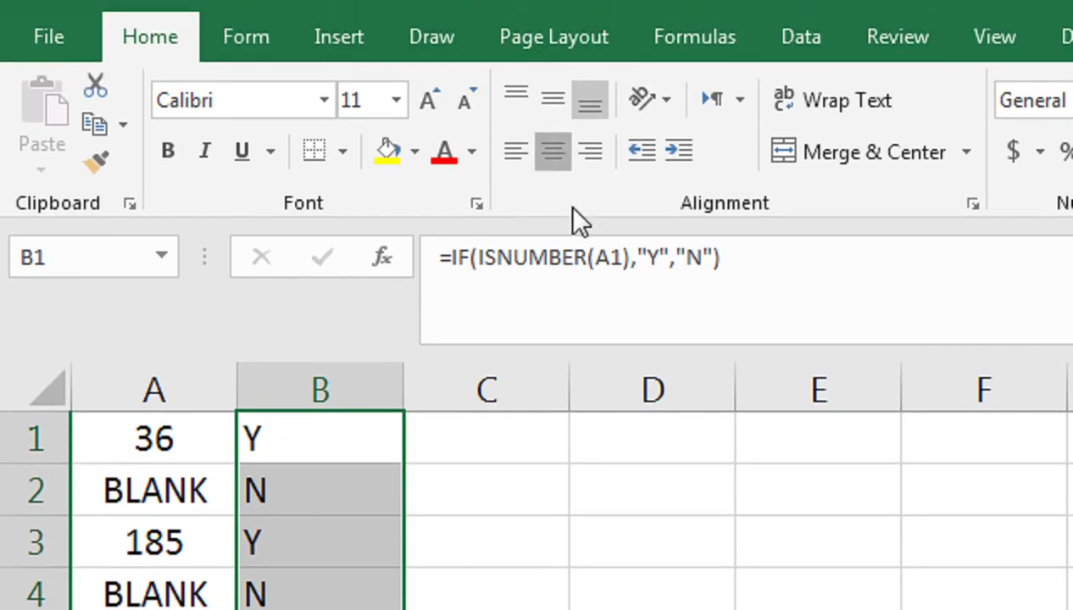
left_click(431, 429)
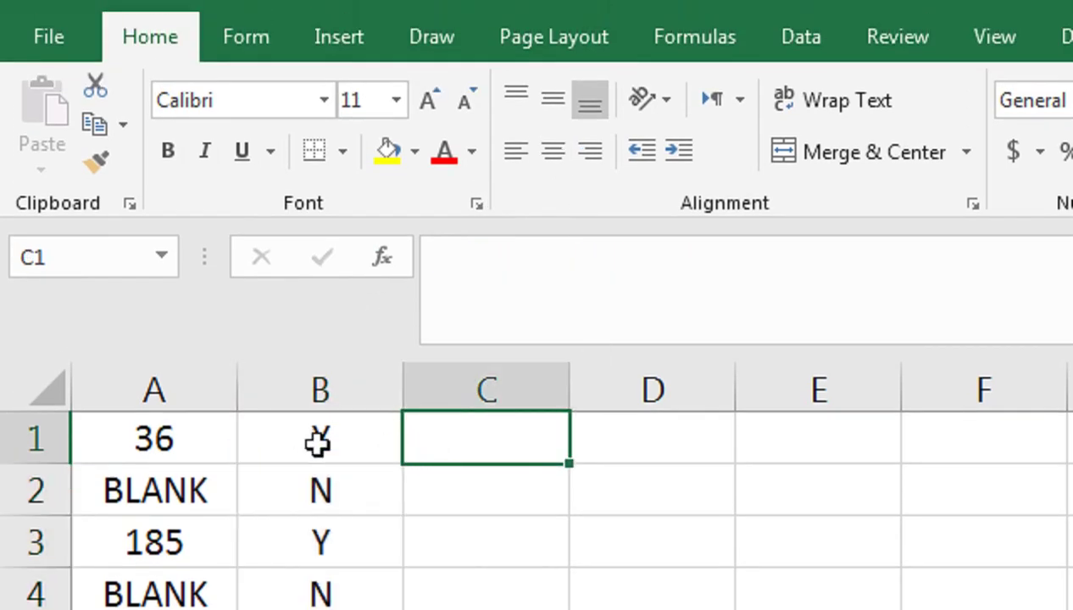
left_click(317, 440)
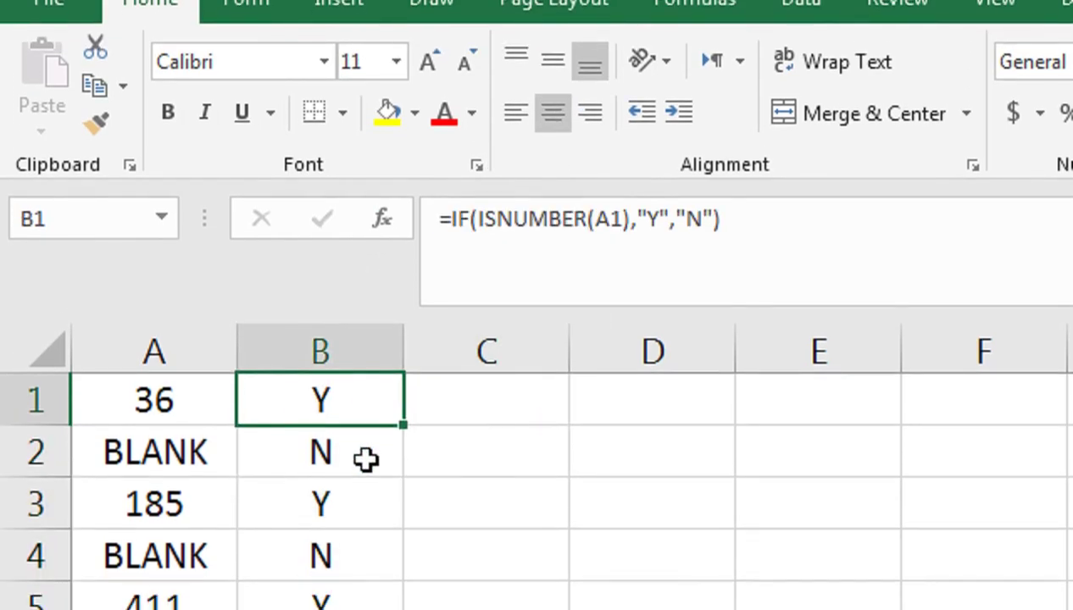
left_click(419, 455)
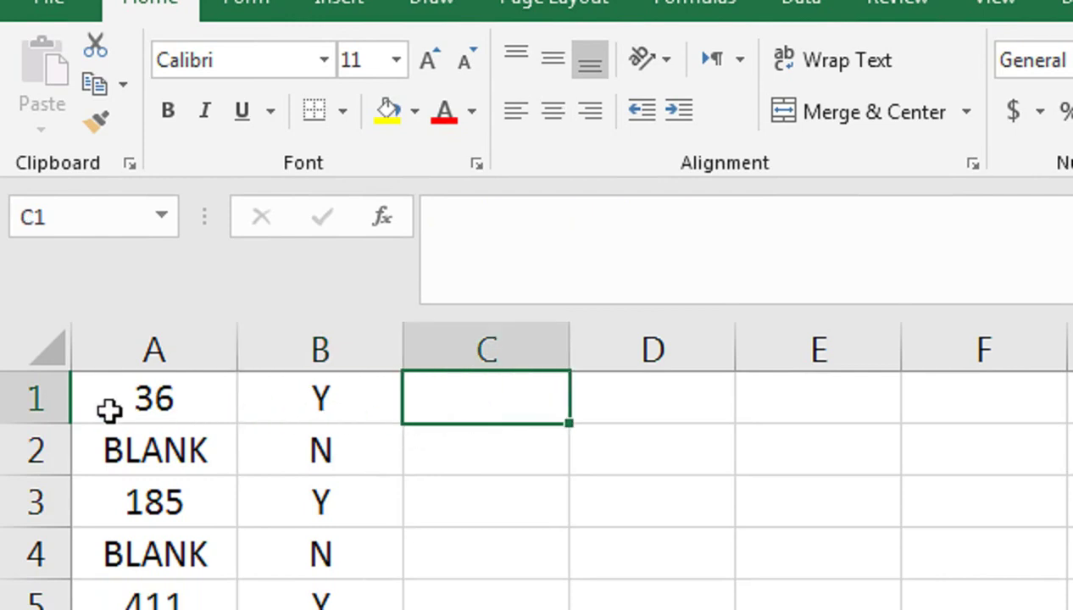
Insert a blank row above row 1 for column headers
left_click(30, 396)
right_click(30, 396)
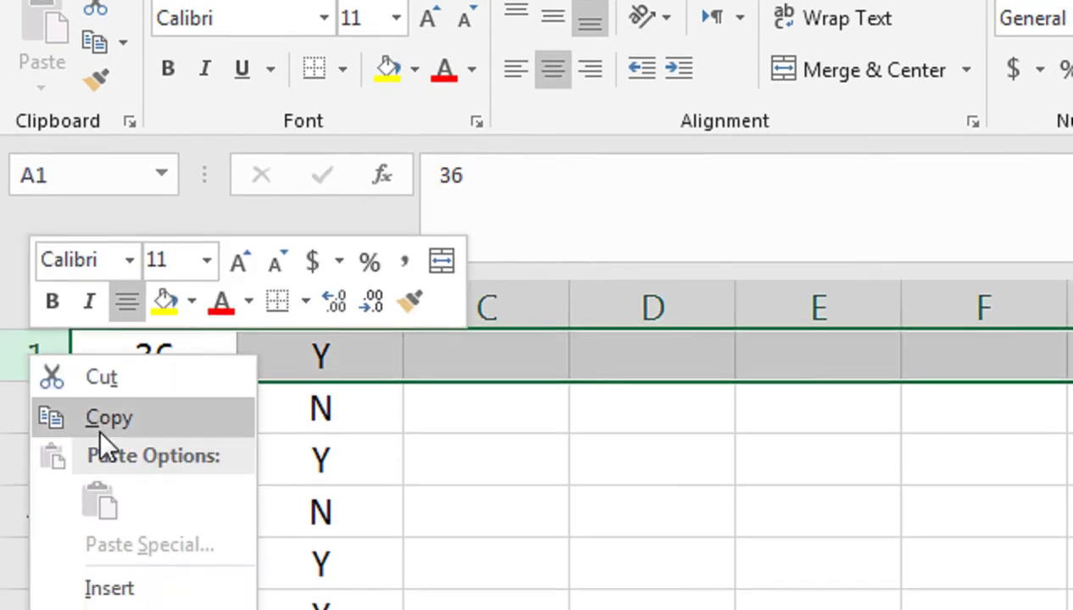
left_click(127, 589)
left_click(321, 356)
Enter the header "Number / text" in cell A1 and autofit the width of column A
left_click(189, 228)
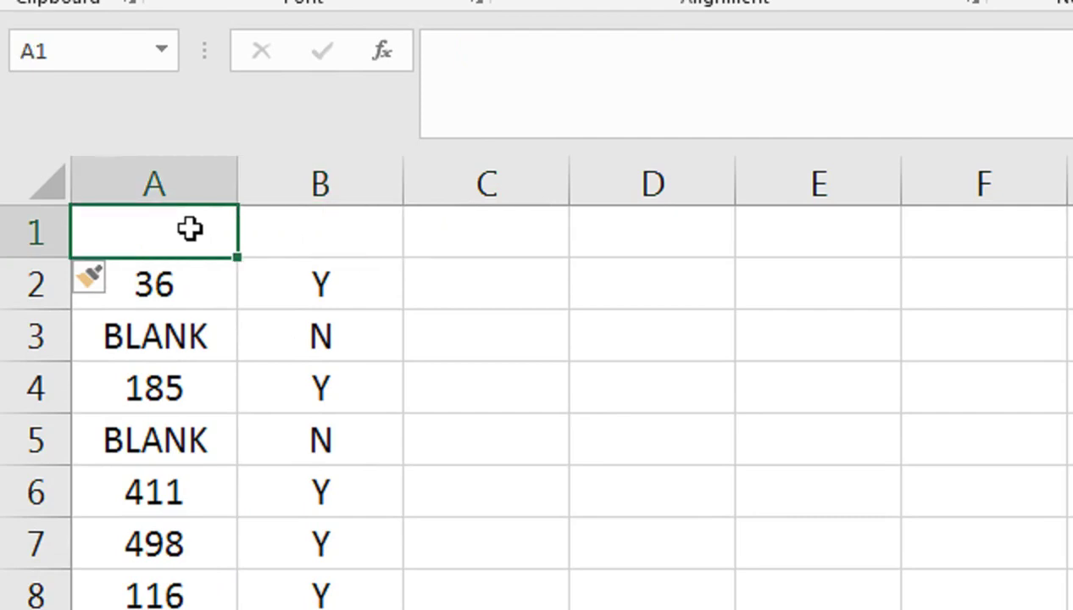
type("nUMBE")
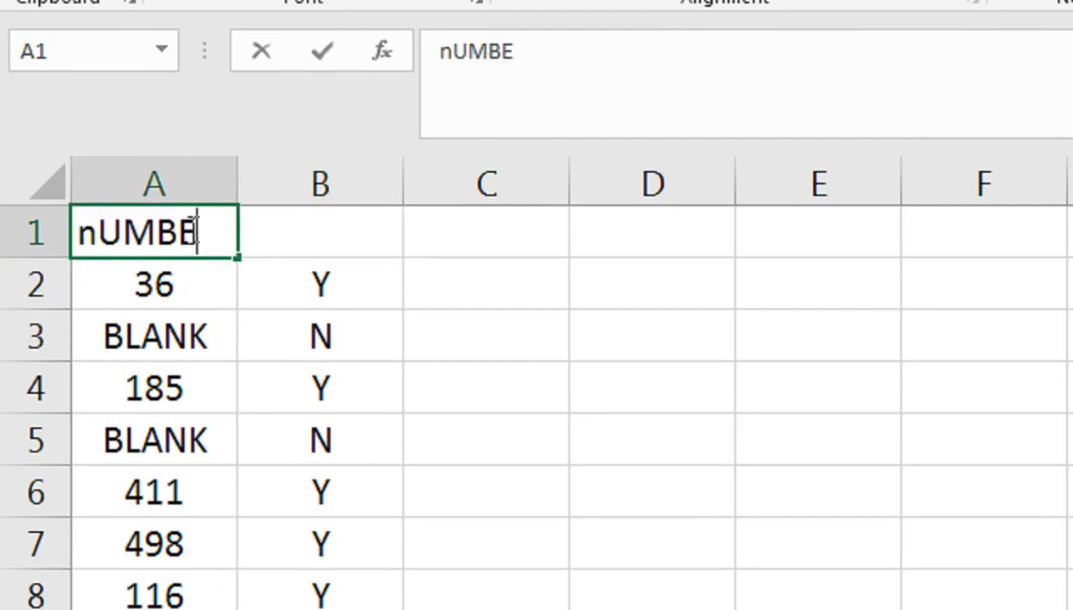
type("R / text")
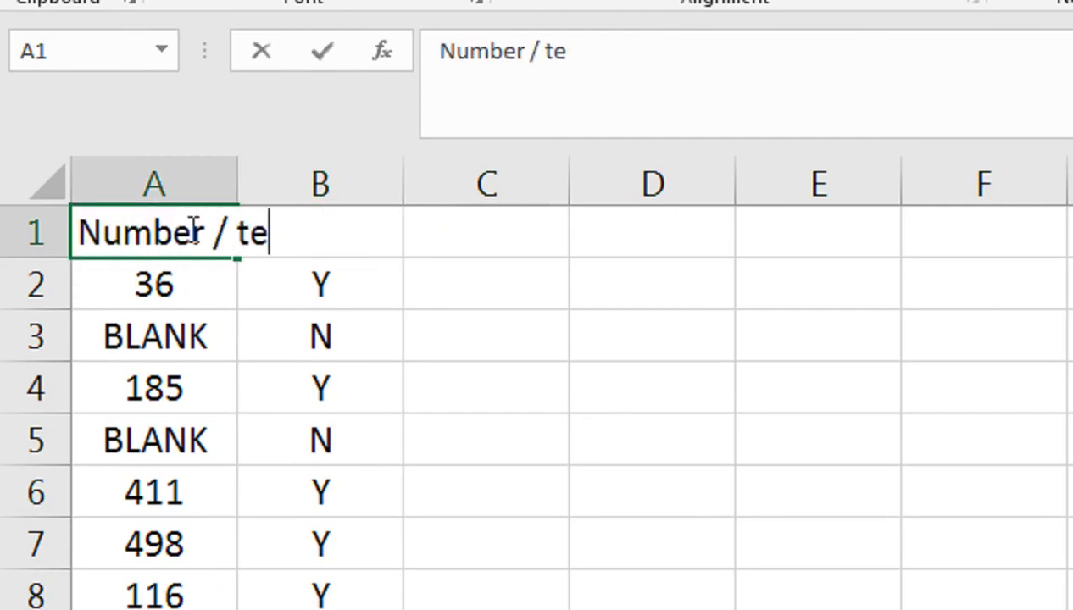
key("ctrl+Return")
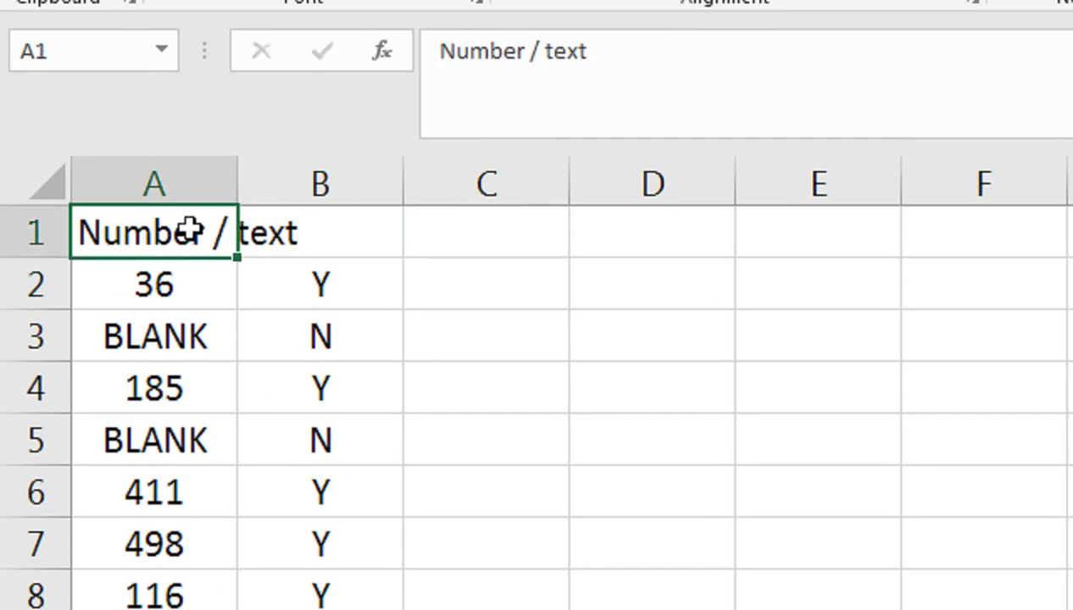
key("alt+h")
key("o")
key("i")
Enter the headers "isnumbe" in cell B1 and "istext" in cell C1
key("Right")
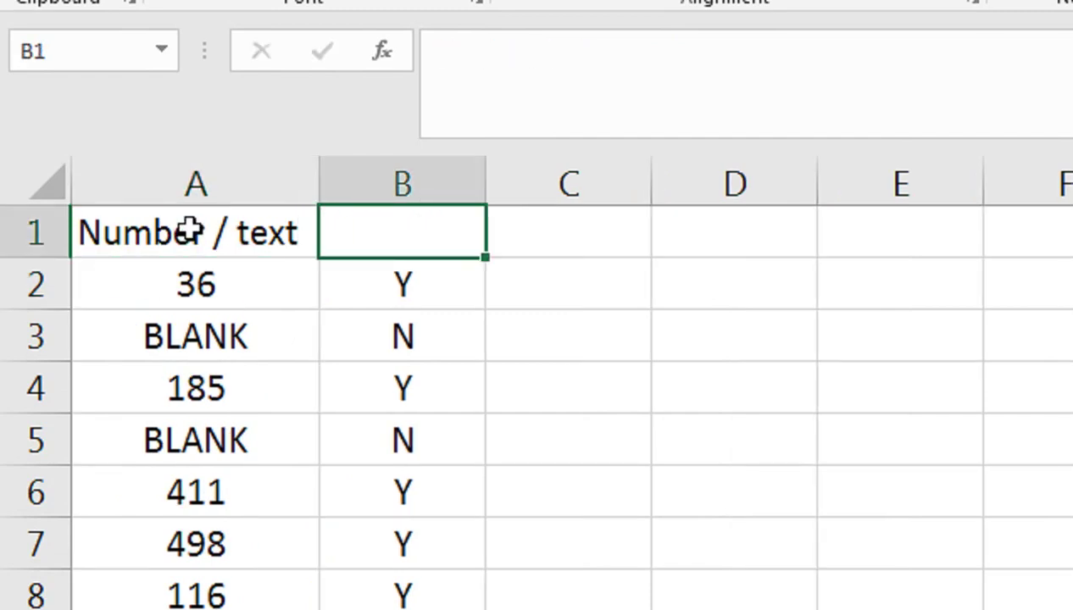
type("isnumbe")
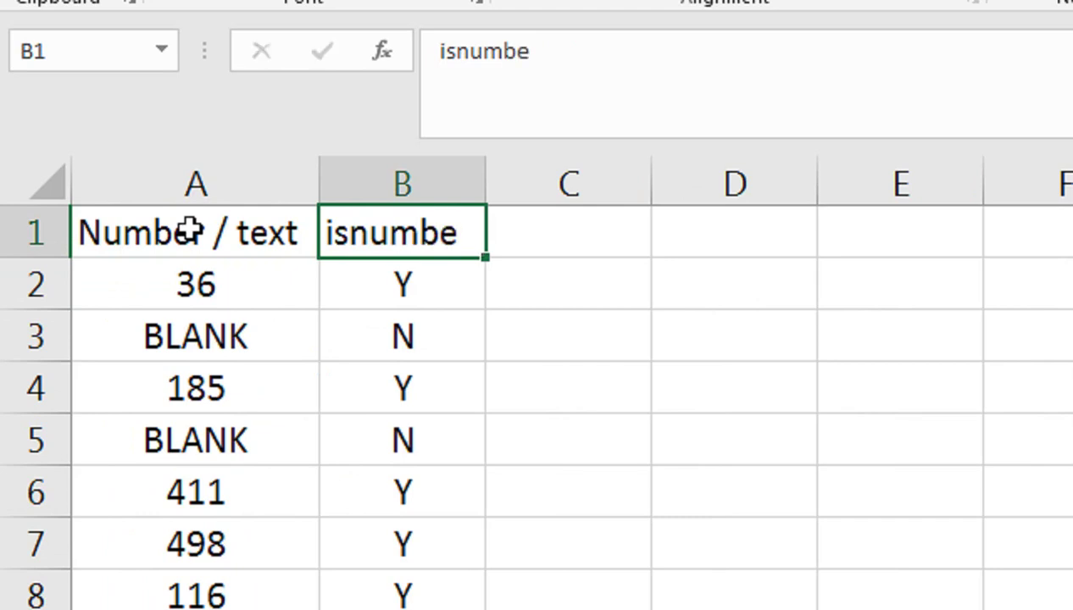
key("Right")
type("istext")
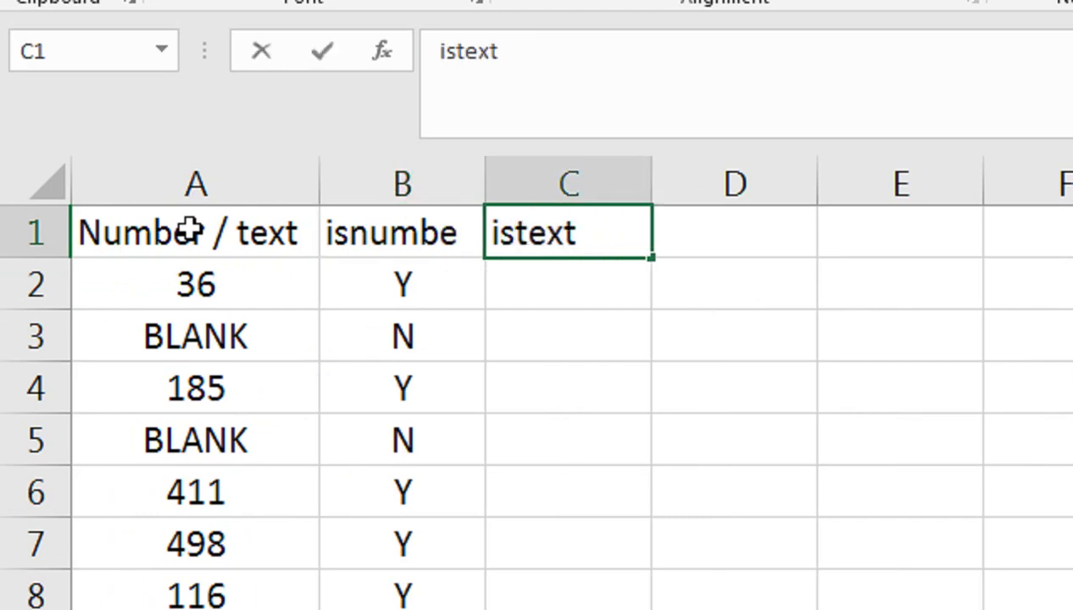
key("Right")
key("Left")
key("Down")
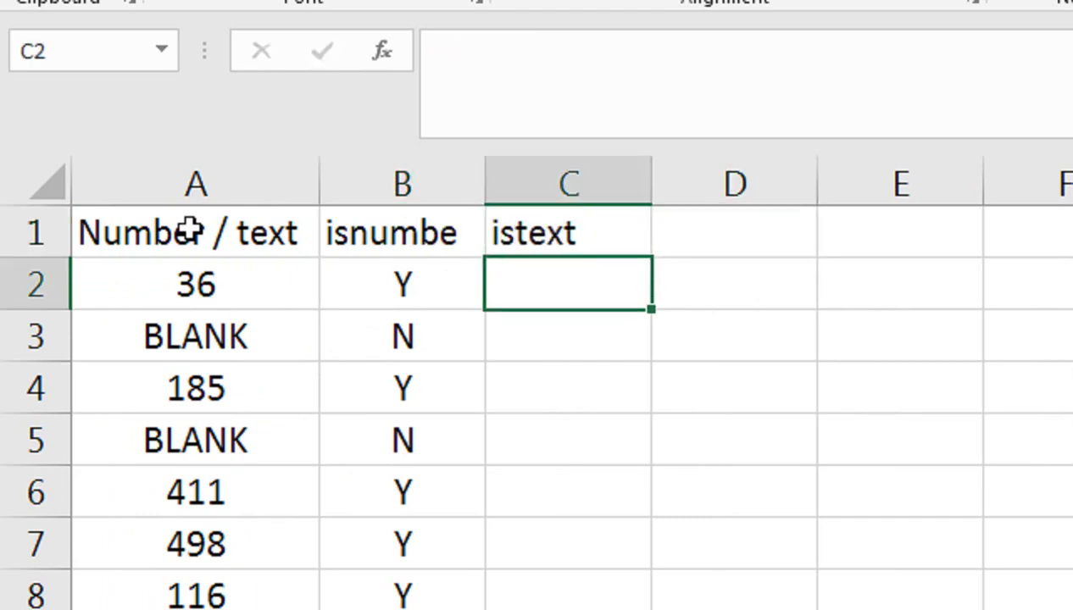
Enter =IF(ISTEXT(A2),"y","n") in cell C2, accepting the suggested formula correction
type("=if")
key("Tab")
type("ist")
key("Tab")
key("Left")
key("Left")
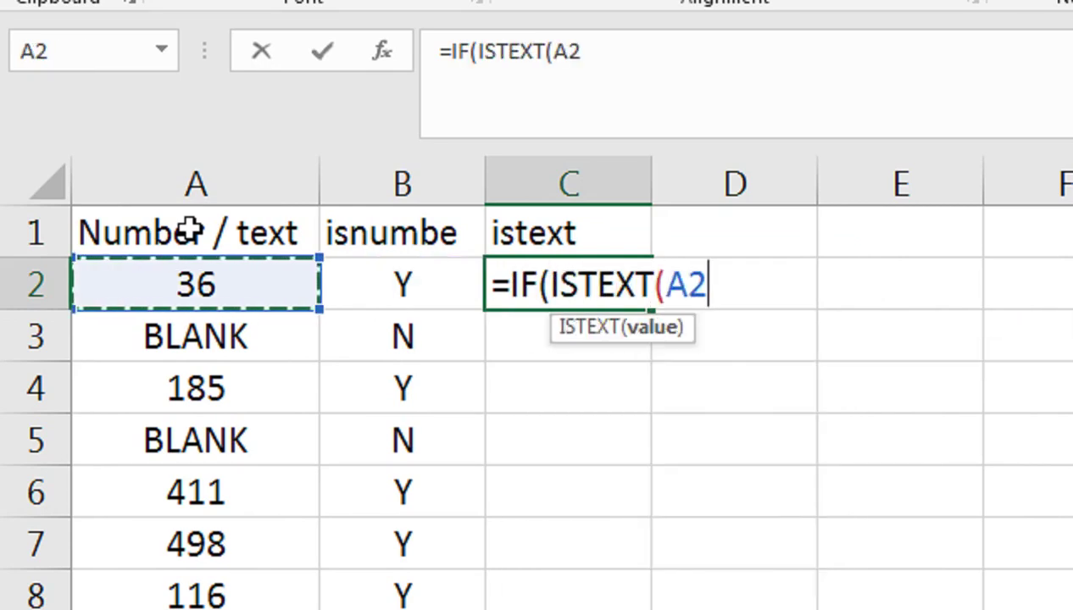
type("),\"")
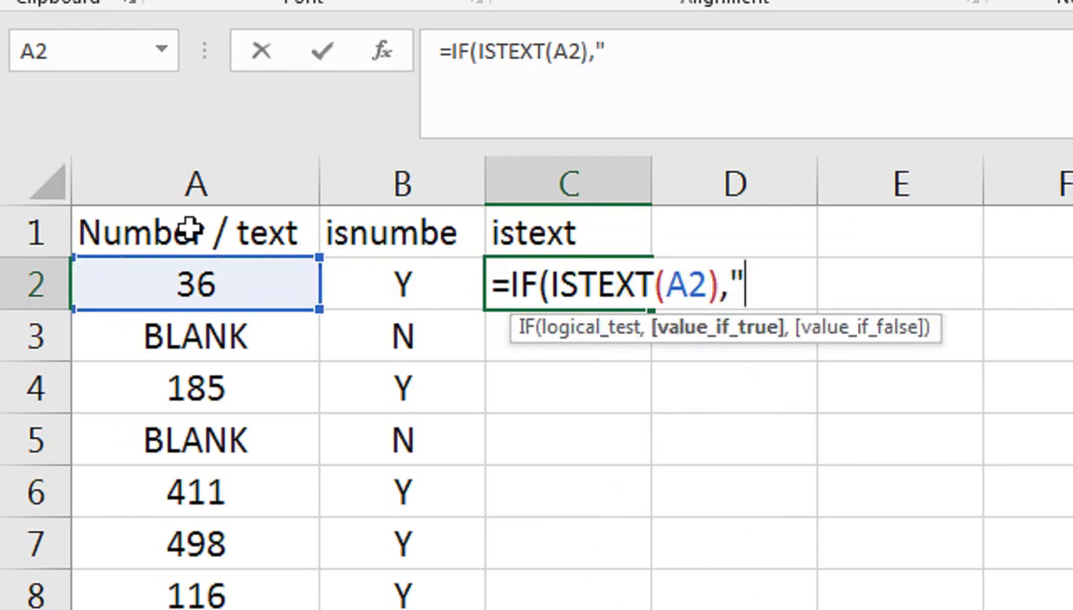
type("y\"")
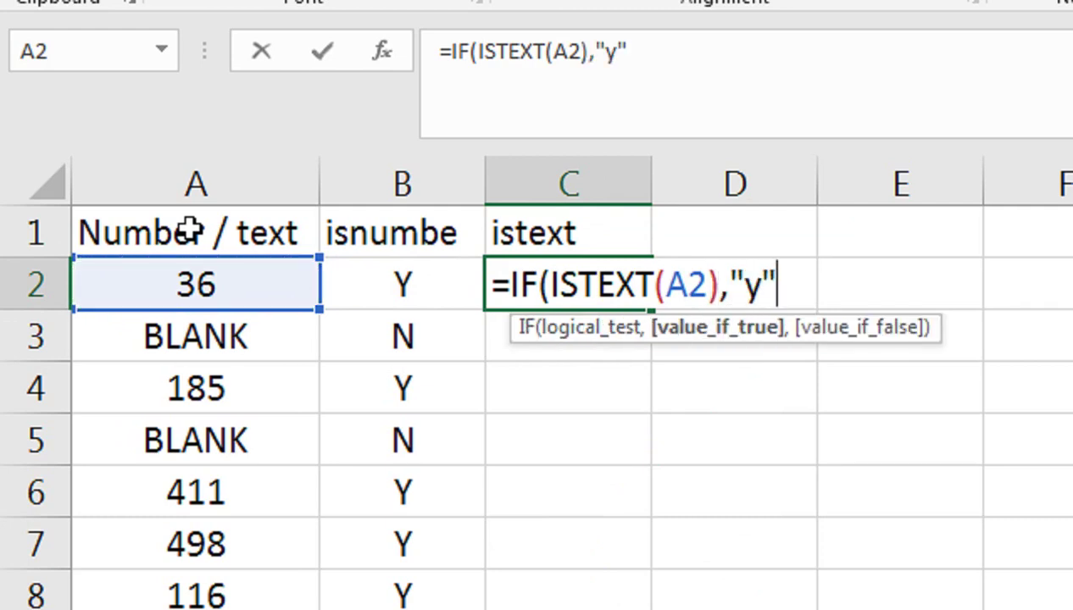
type(",\"n")
key("Return")
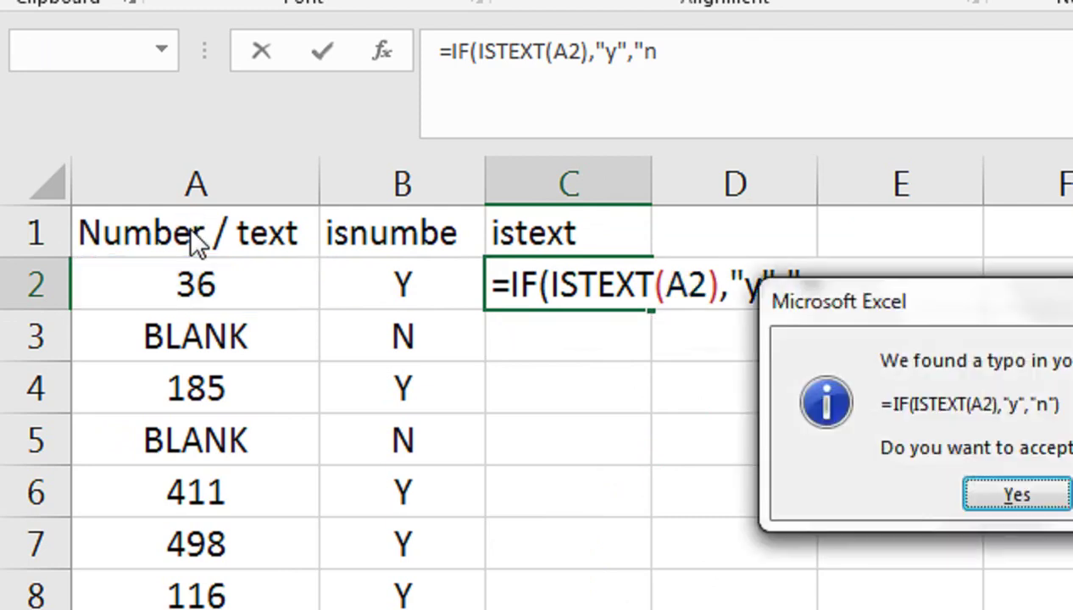
key("Return")
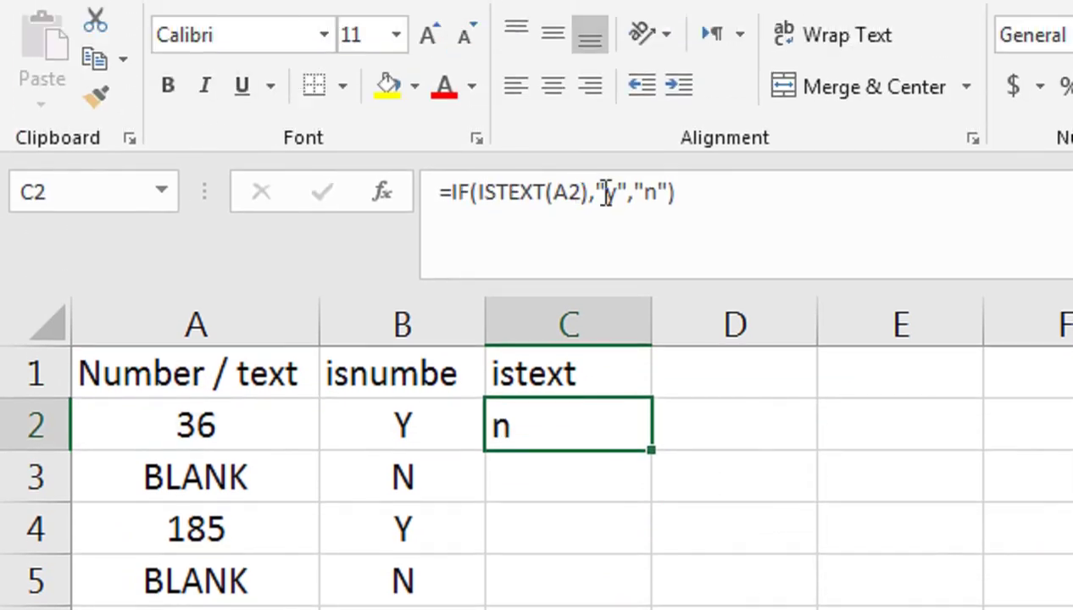
Change the results in C2's formula to capital "Y" and "N", and fill it down column C alongside the data
left_click(618, 52)
key("BackSpace")
type("Y")
left_click(654, 197)
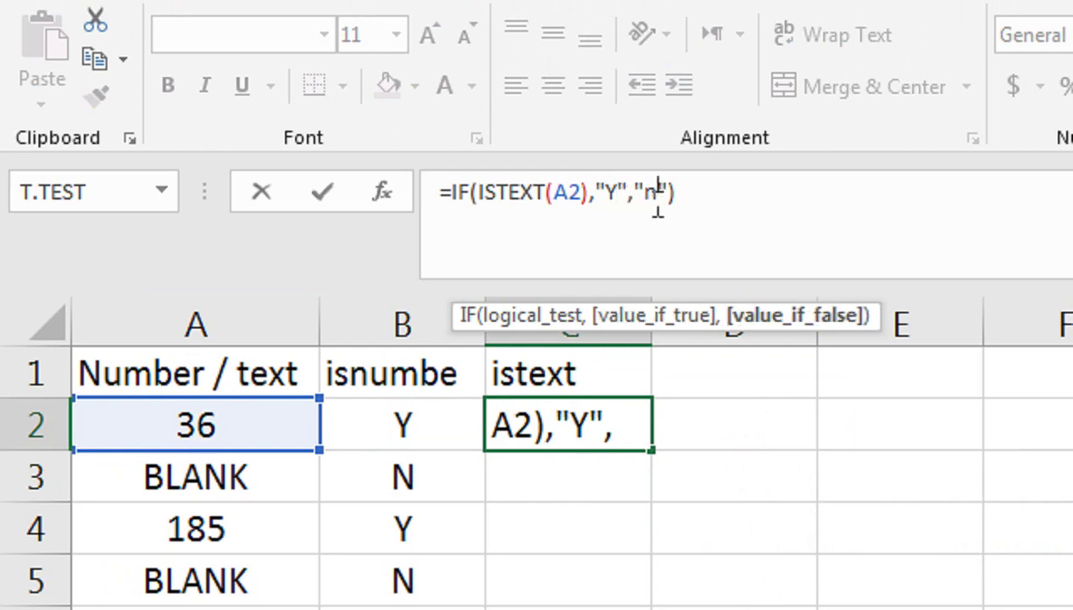
key("BackSpace")
type("N")
key("Return")
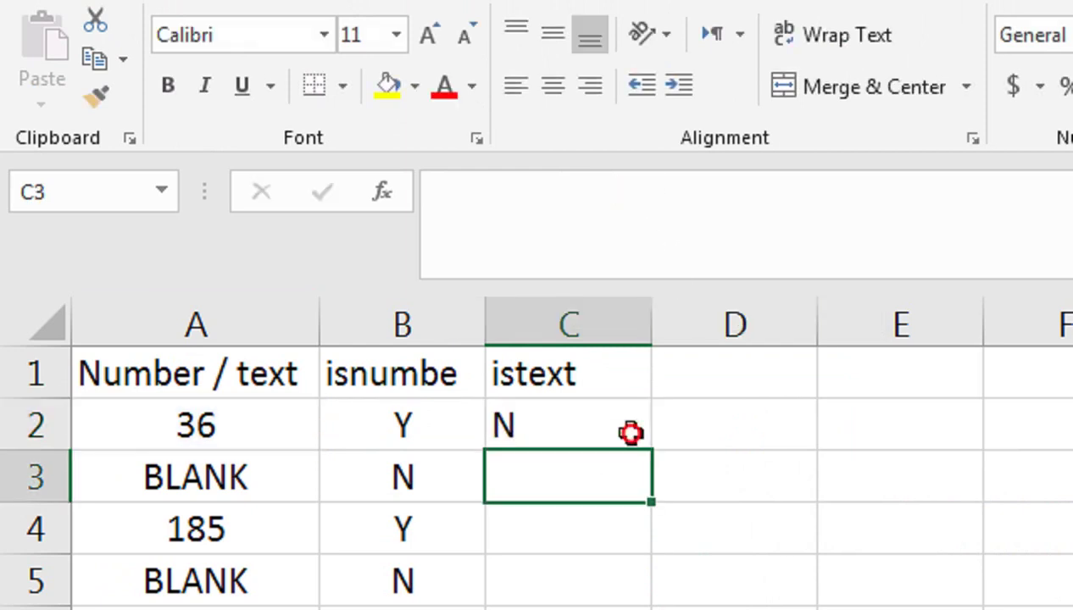
left_click(630, 432)
double_click(658, 443)
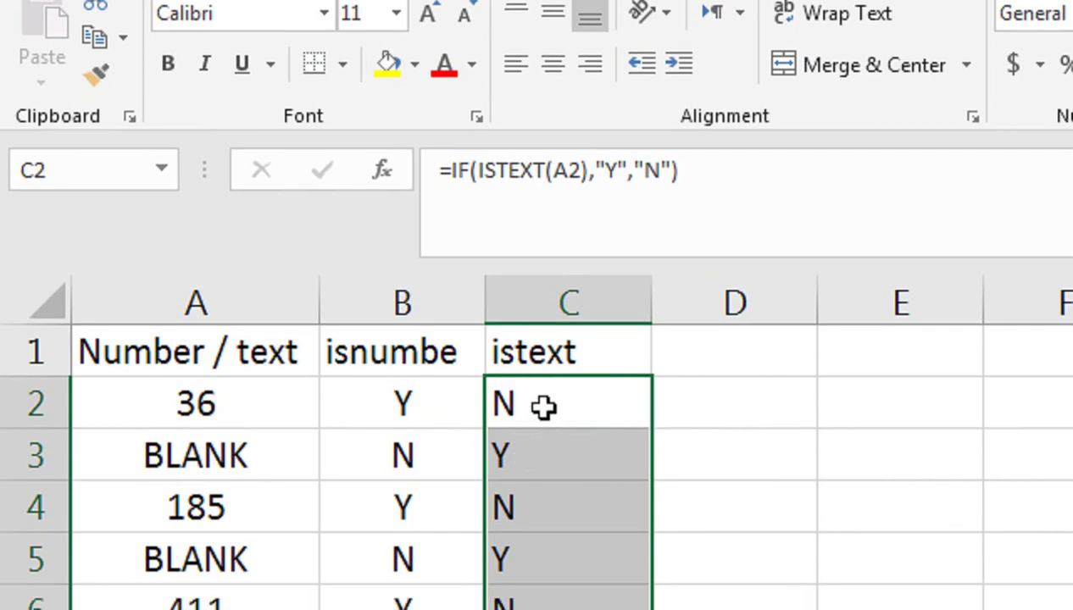
Correct the header in cell B1 to "isnumbeR"
left_click(462, 406)
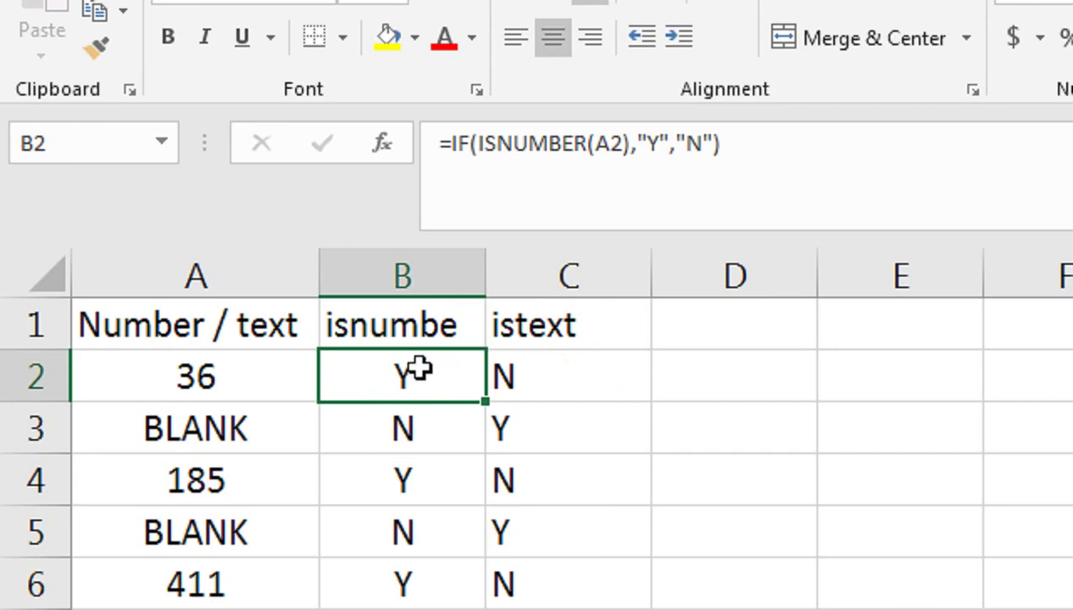
double_click(453, 335)
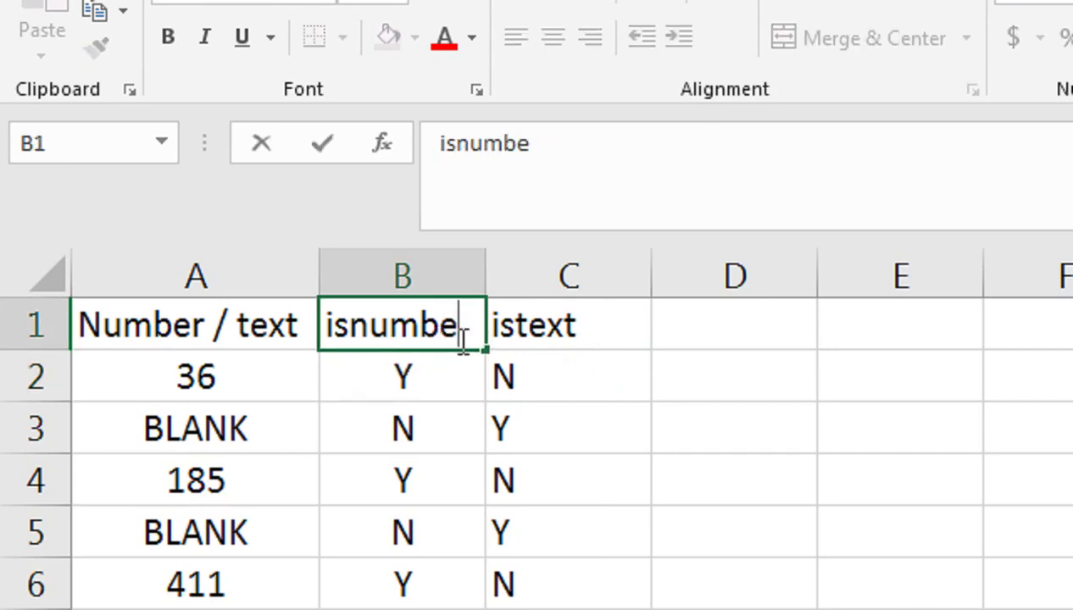
type("R")
left_click(585, 478)
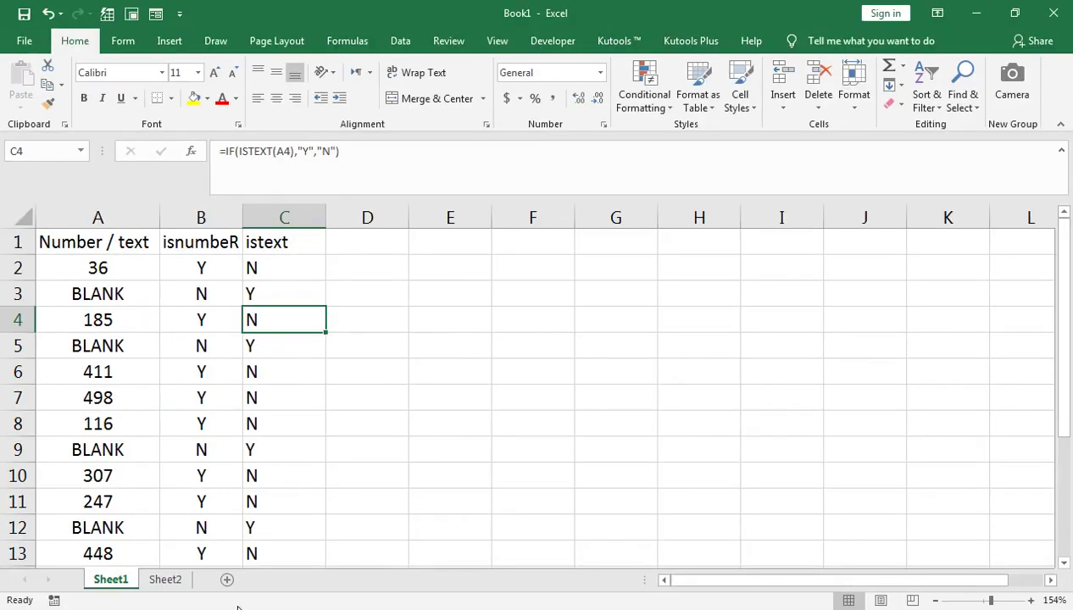
Add a new worksheet and start a data validation rule for its cell A1 with Custom as the allowed criteria
left_click(226, 580)
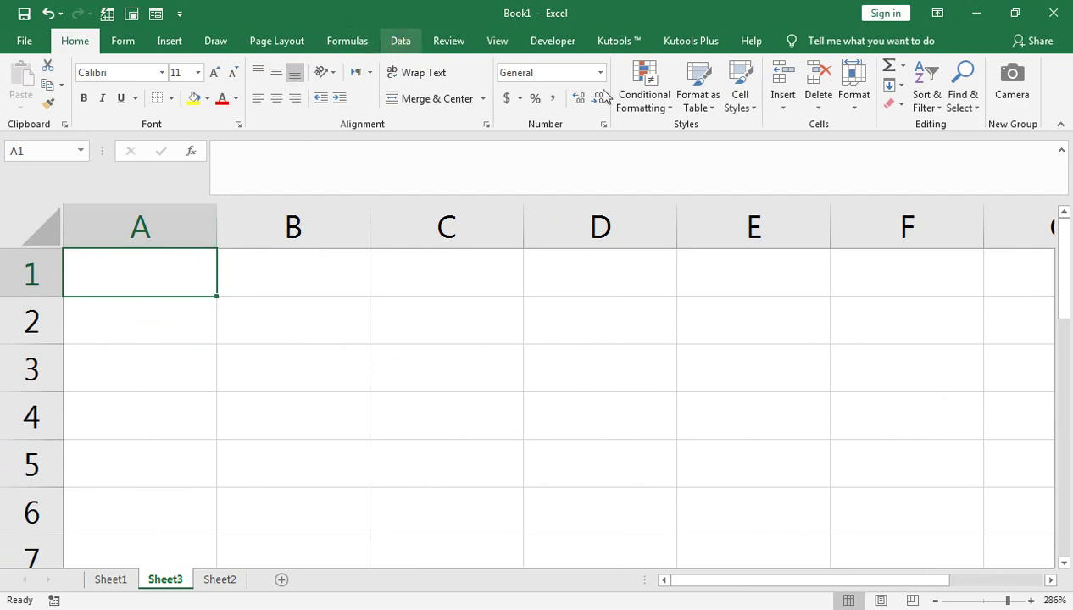
left_click(400, 40)
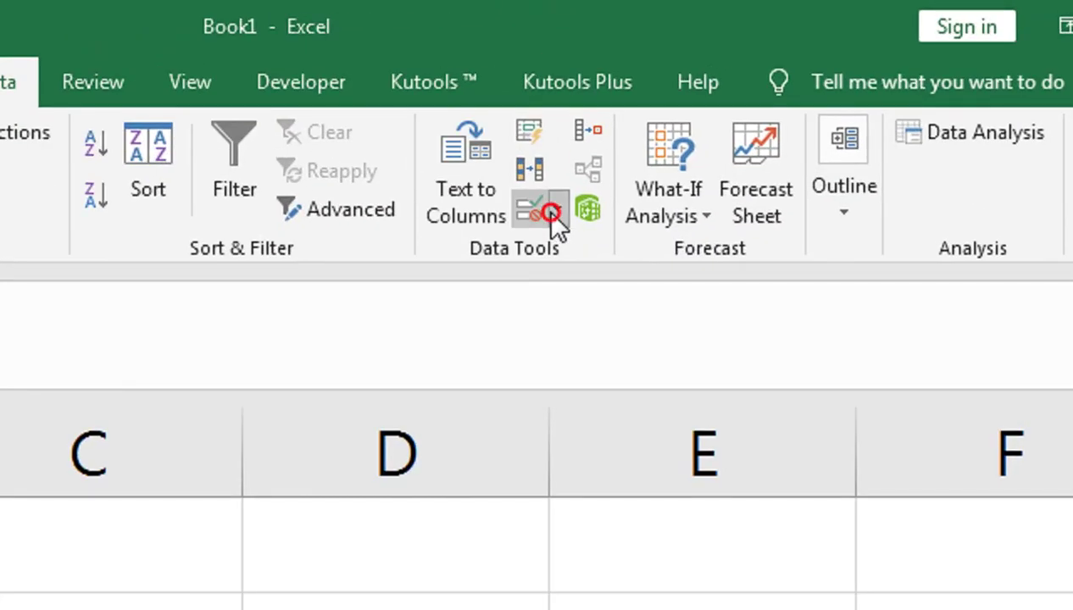
left_click(551, 212)
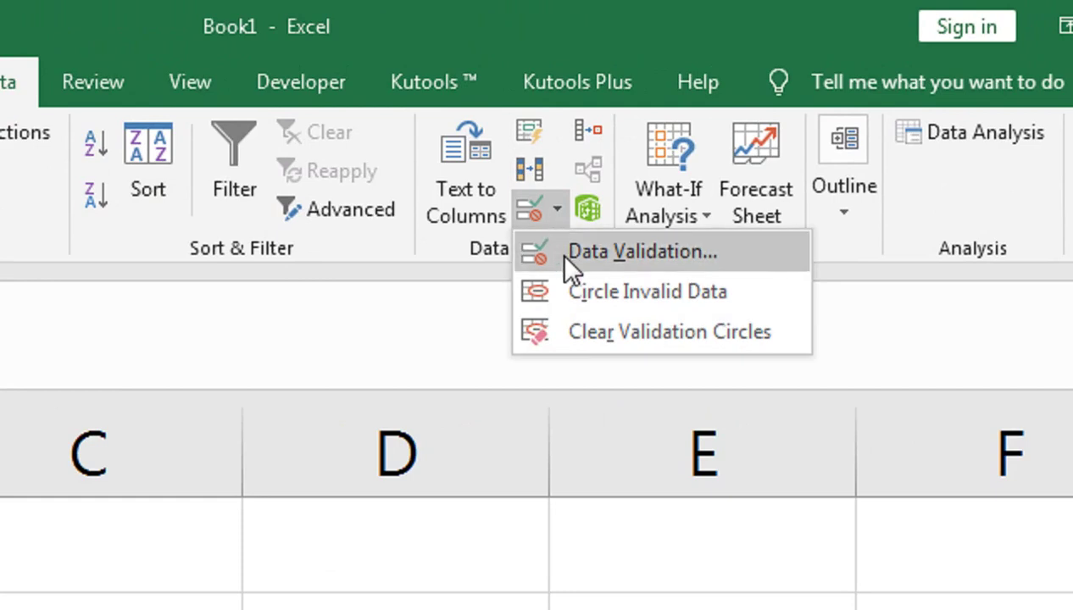
left_click(593, 252)
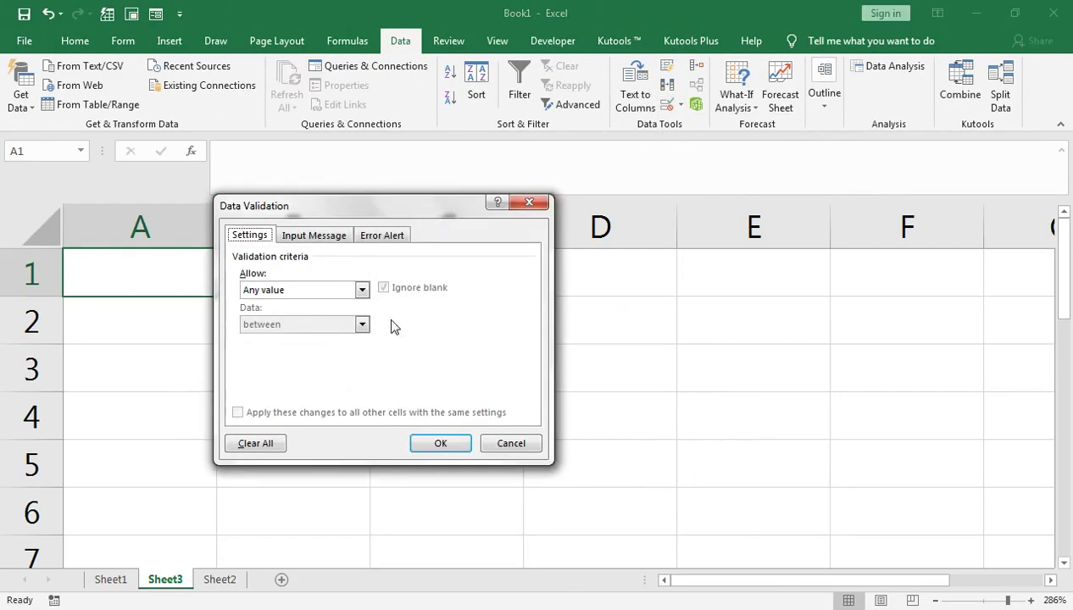
left_click_drag(277, 218, 358, 215)
left_click(383, 290)
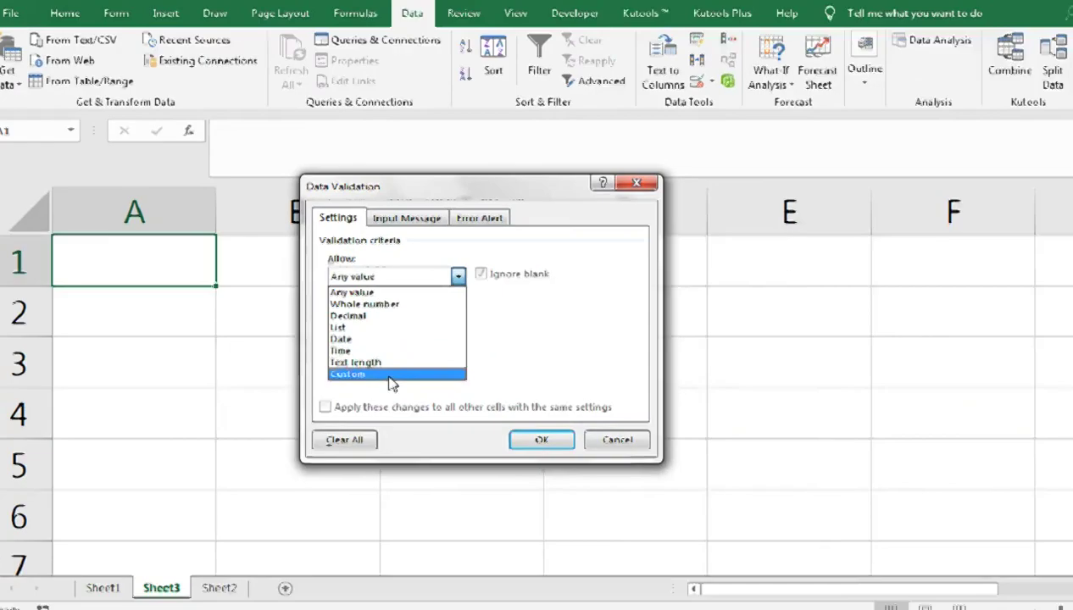
left_click(509, 303)
left_click(380, 357)
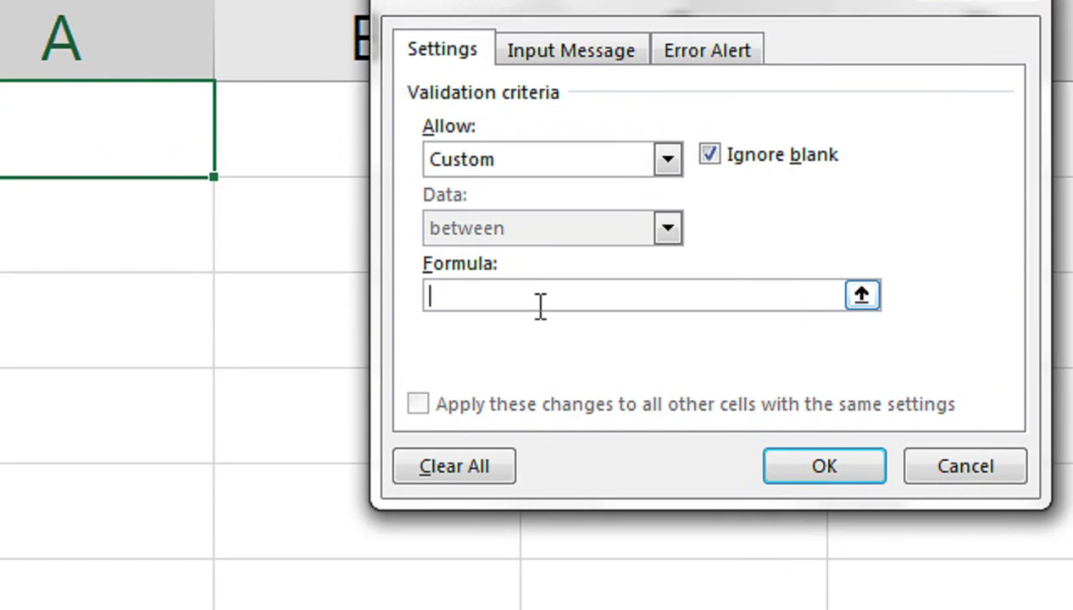
Set the validation formula to =ISNONTEXT(A1) and apply the rule to cell A1
type("=ISNONTEXT")
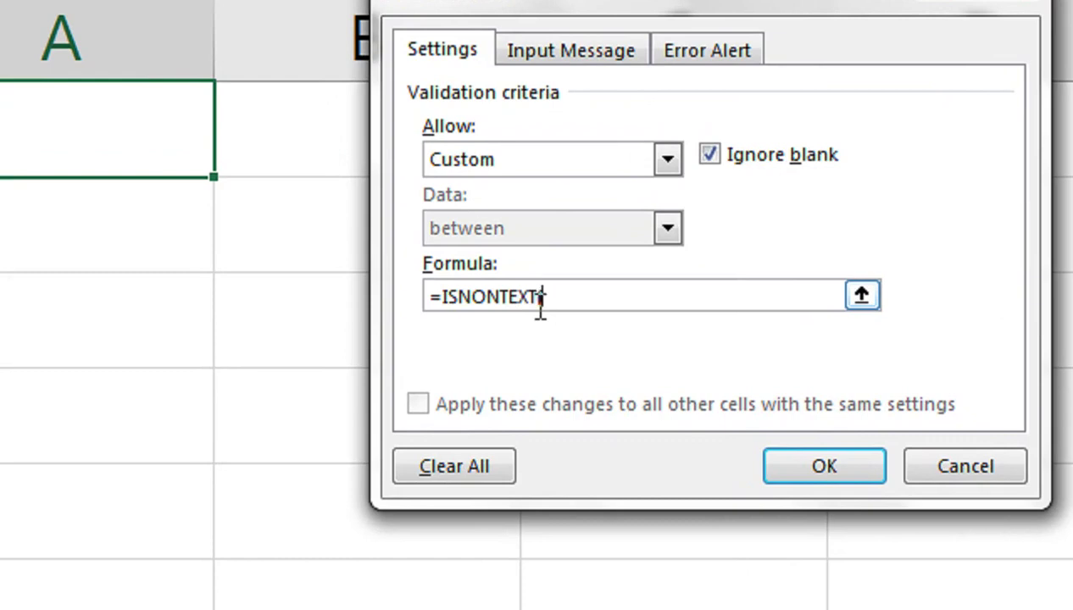
type("(")
left_click(70, 113)
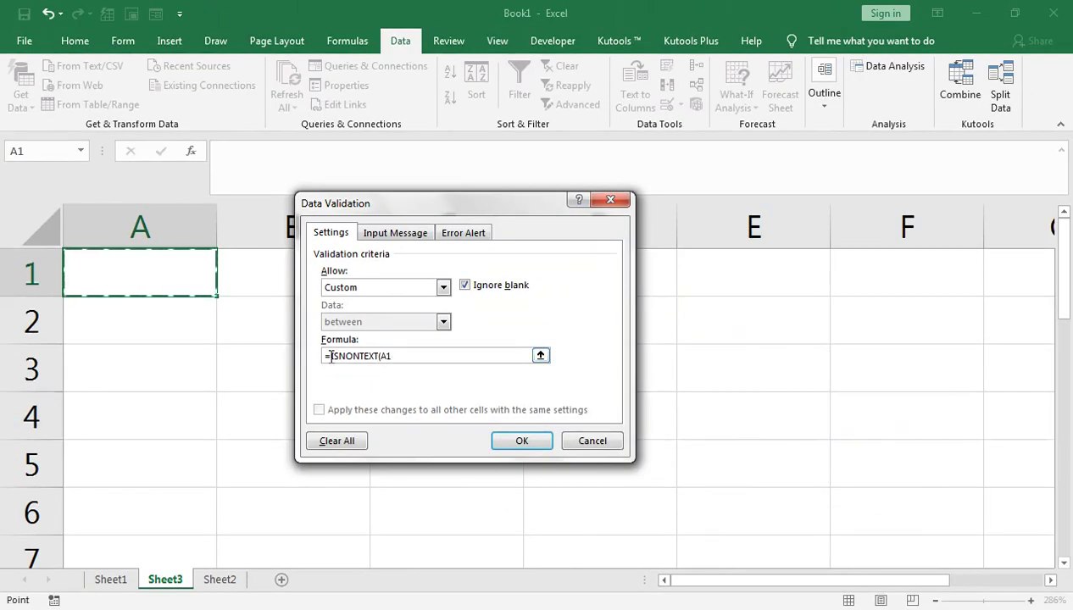
type(")")
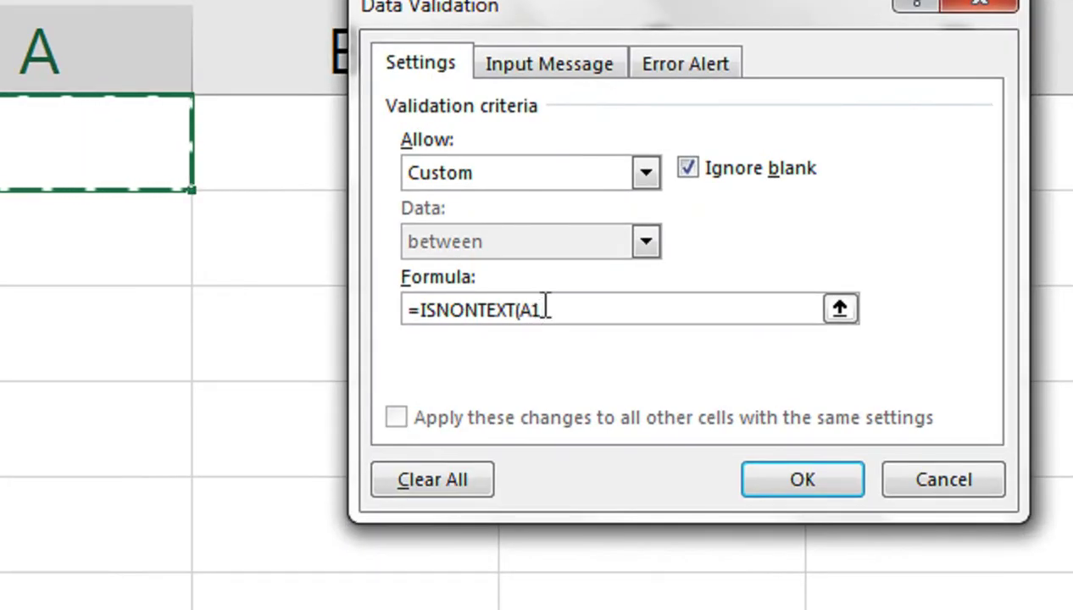
type(")")
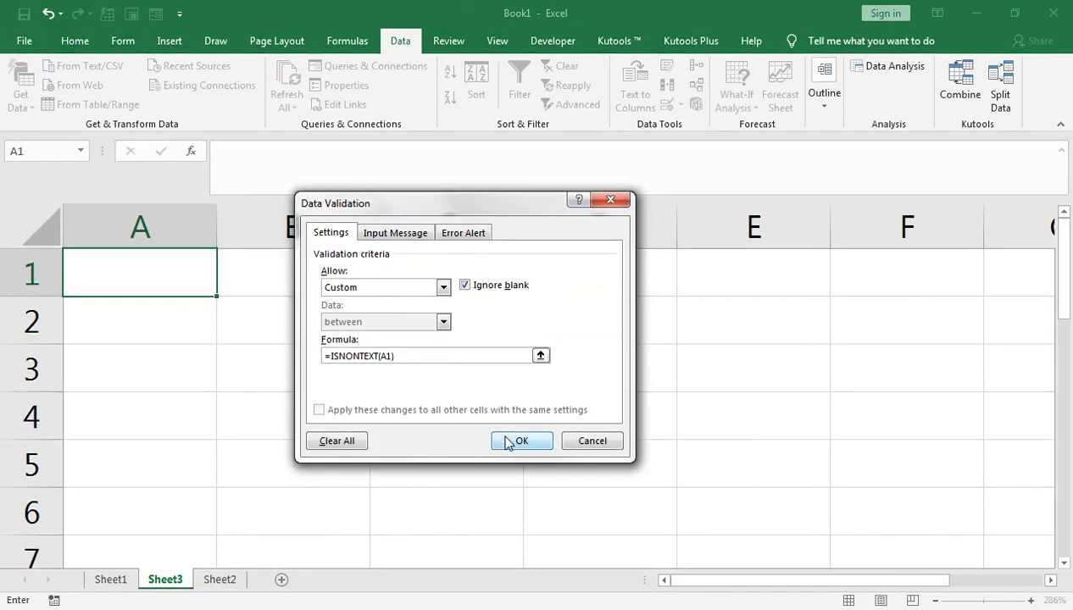
left_click(803, 480)
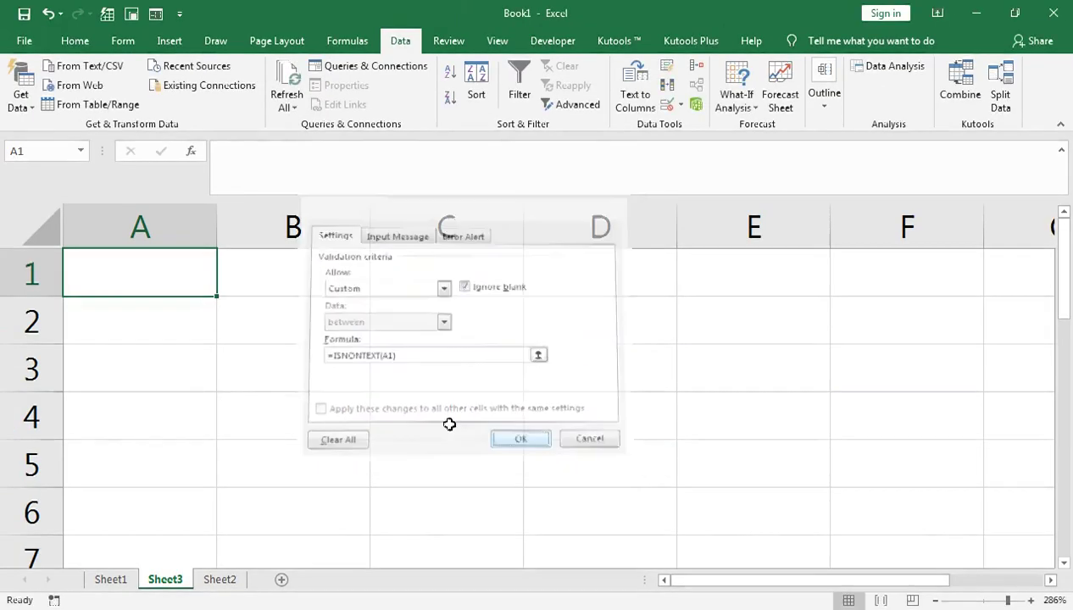
Test the rule in cell A1 by trying the text "DFASD", cancelling that entry and entering 34354 instead
type("DFASD")
key("Return")
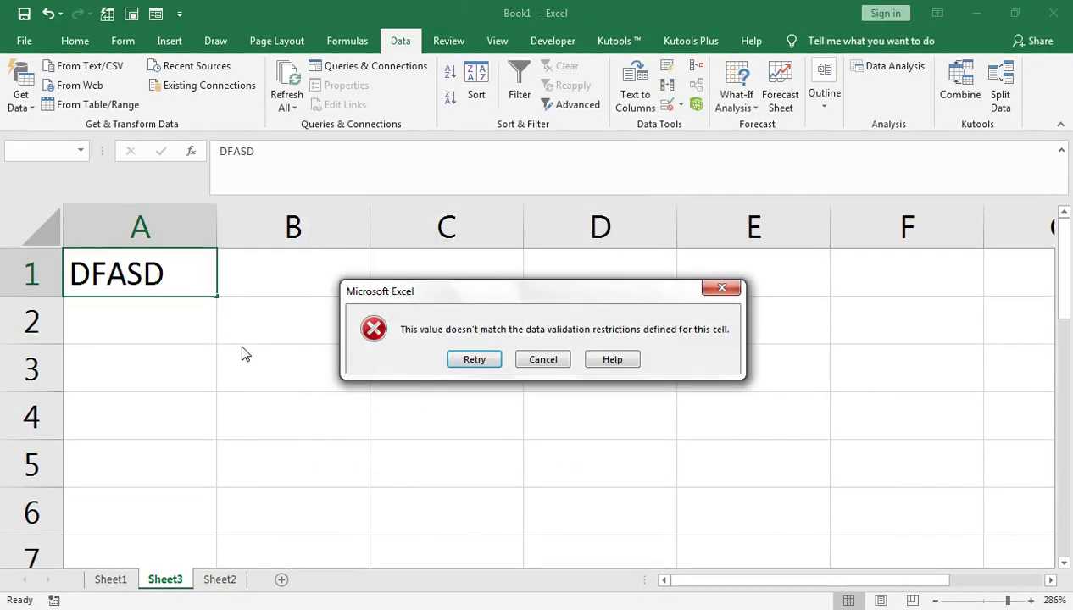
left_click(537, 365)
type("34354")
left_click(244, 328)
left_click(186, 273)
Enter the text "ERQ" in cell A2, outside the validated cell, and delete it again
left_click(128, 320)
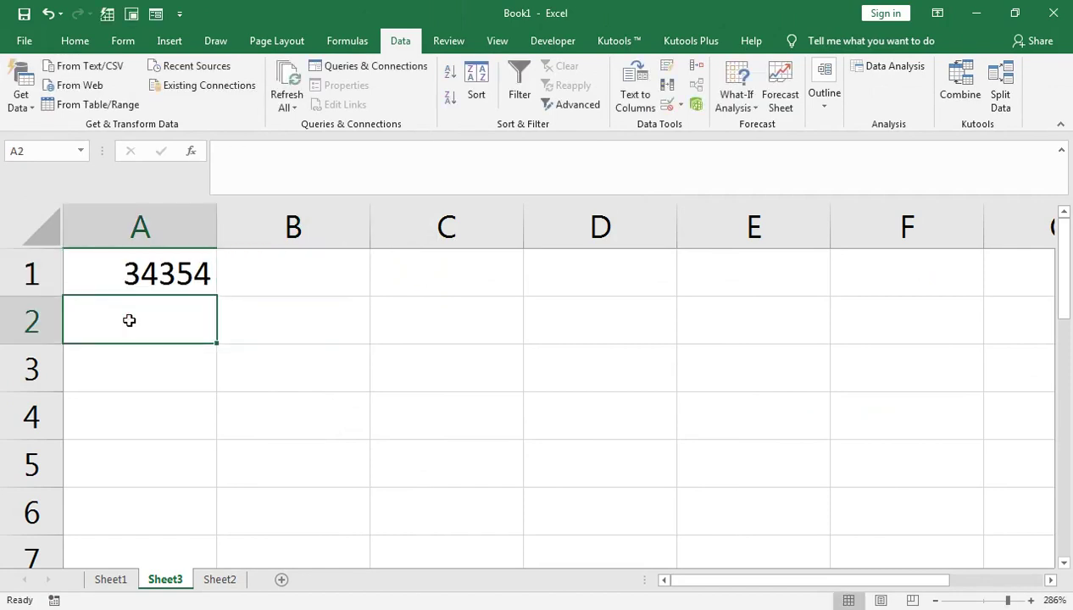
type("ERQ")
left_click(186, 401)
left_click(174, 328)
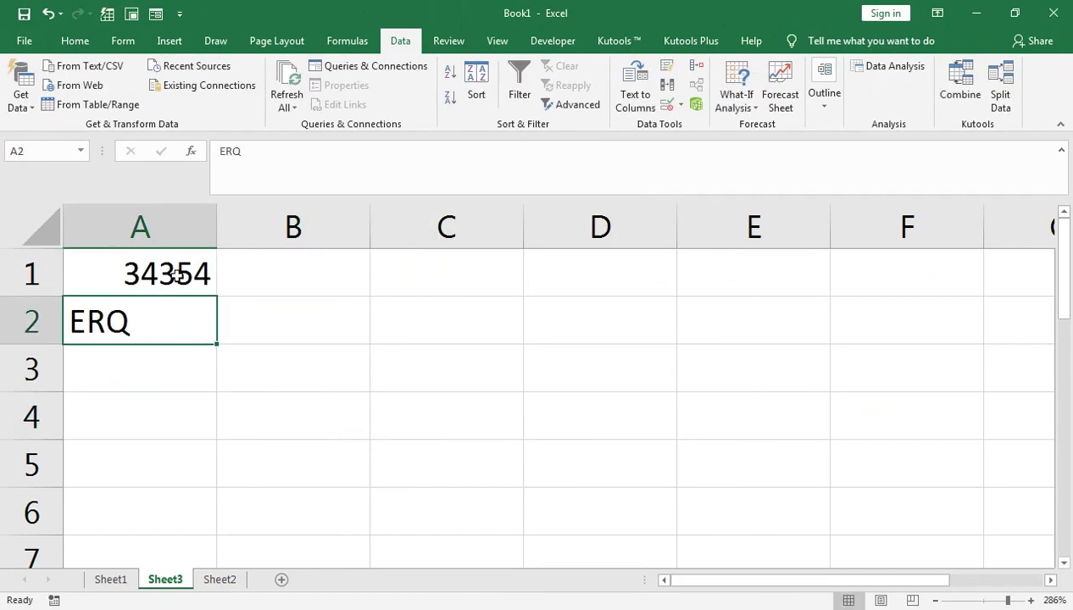
key("Delete")
Copy cell A1 and paste only its validation onto the cells from A2 downward in column A
left_click(174, 270)
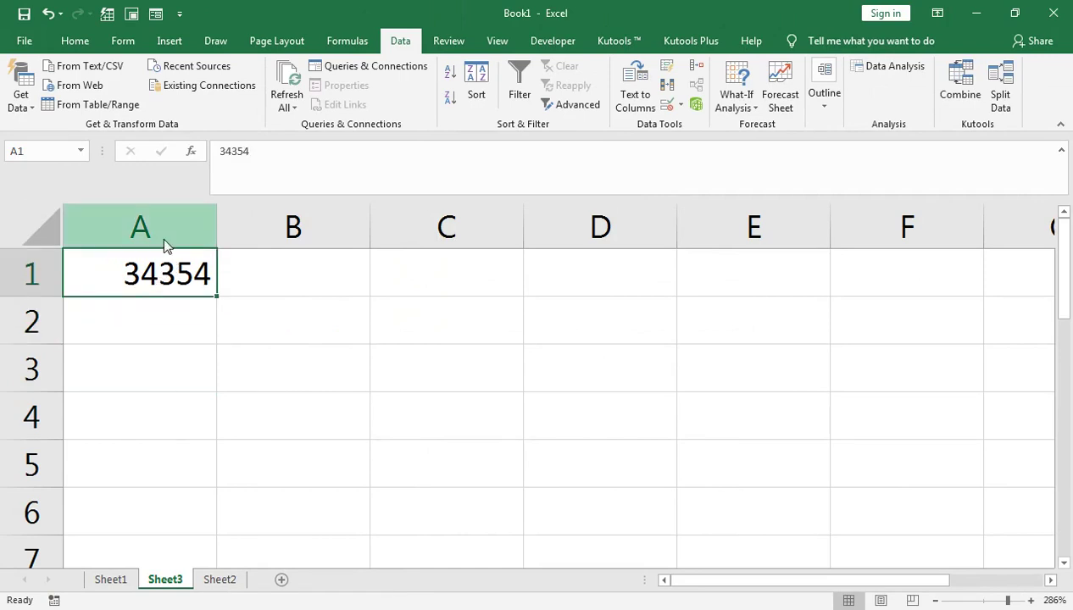
left_click(72, 40)
left_click(61, 84)
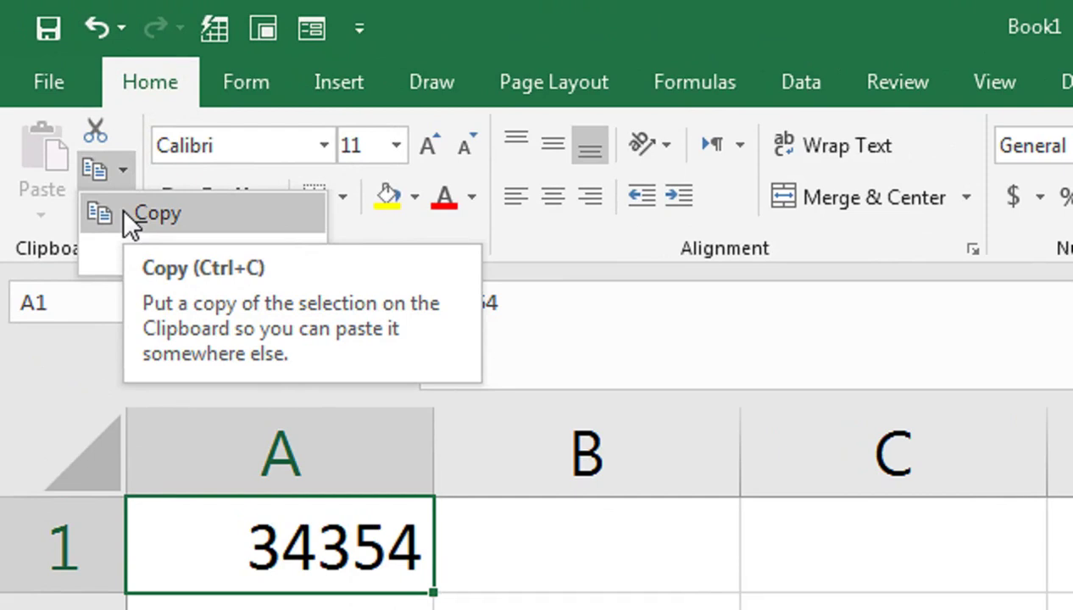
left_click(127, 214)
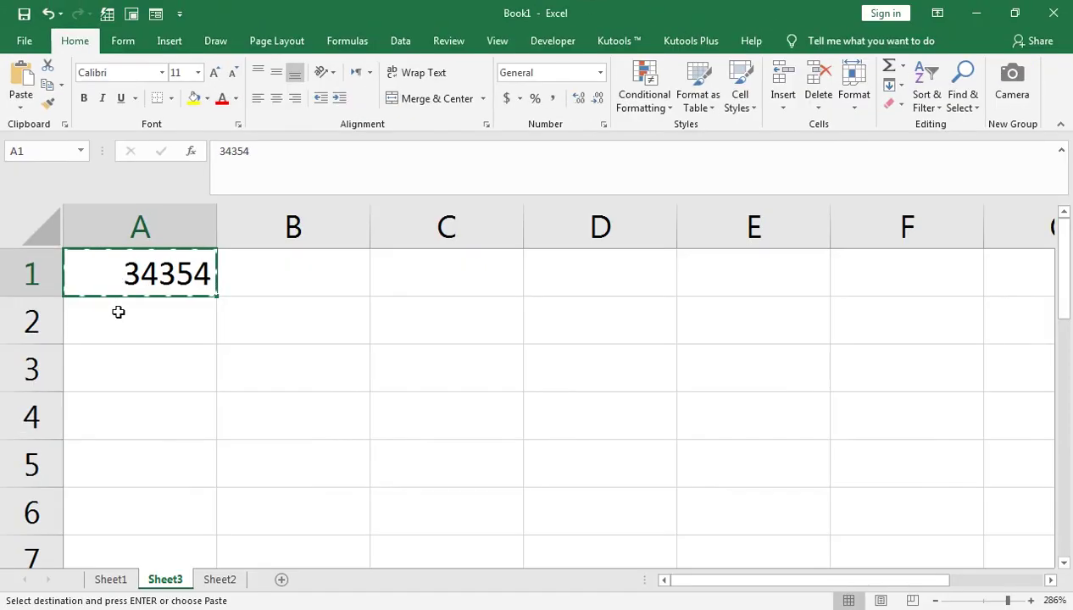
left_click_drag(117, 311, 115, 550)
left_click(114, 551)
left_click_drag(136, 327, 115, 545)
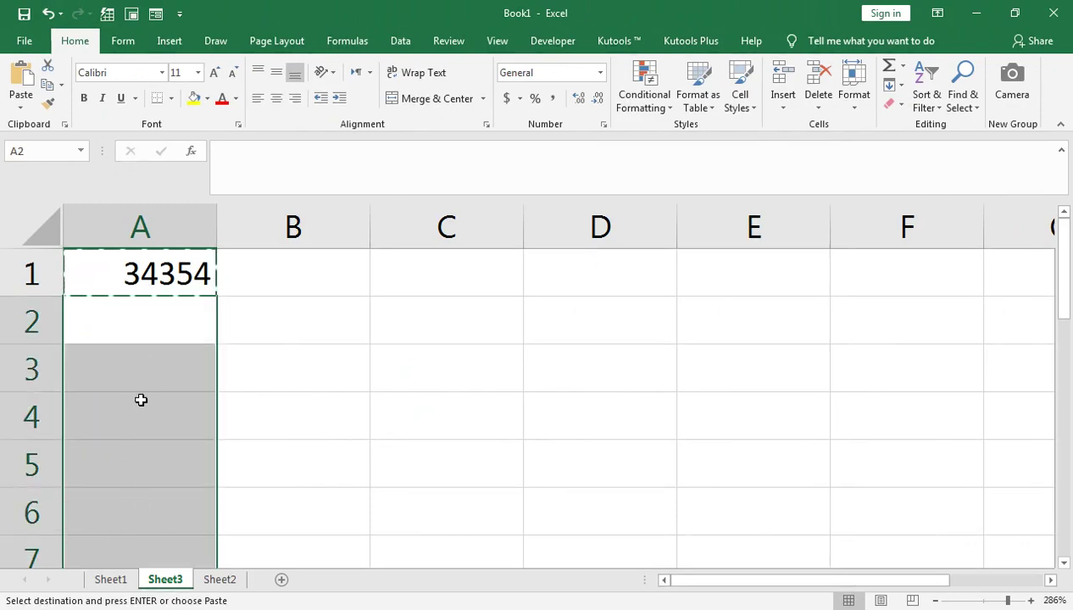
left_click(22, 107)
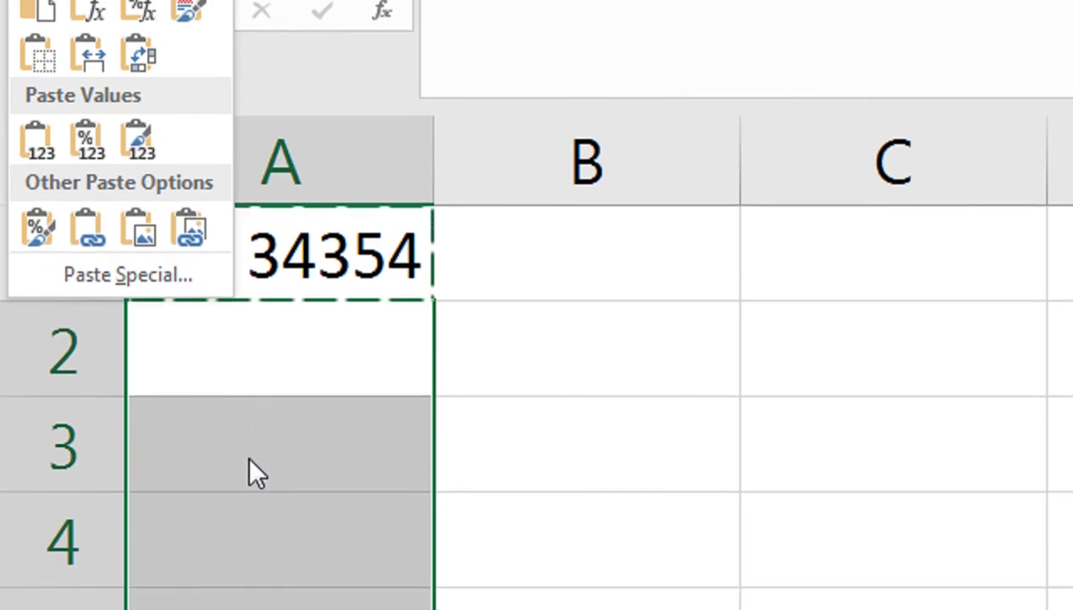
left_click(164, 279)
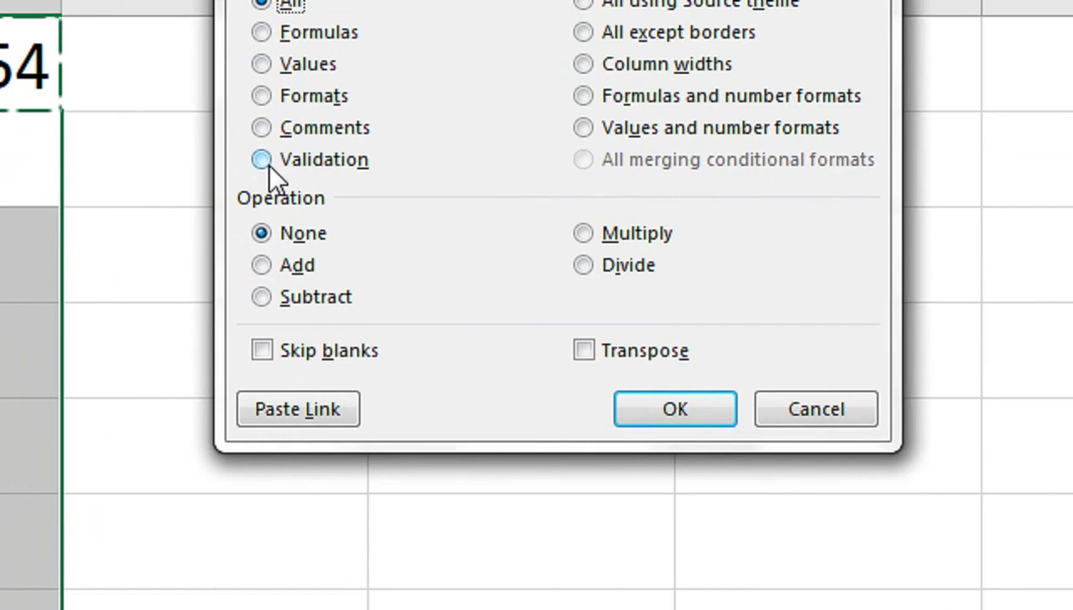
left_click(264, 161)
left_click(675, 409)
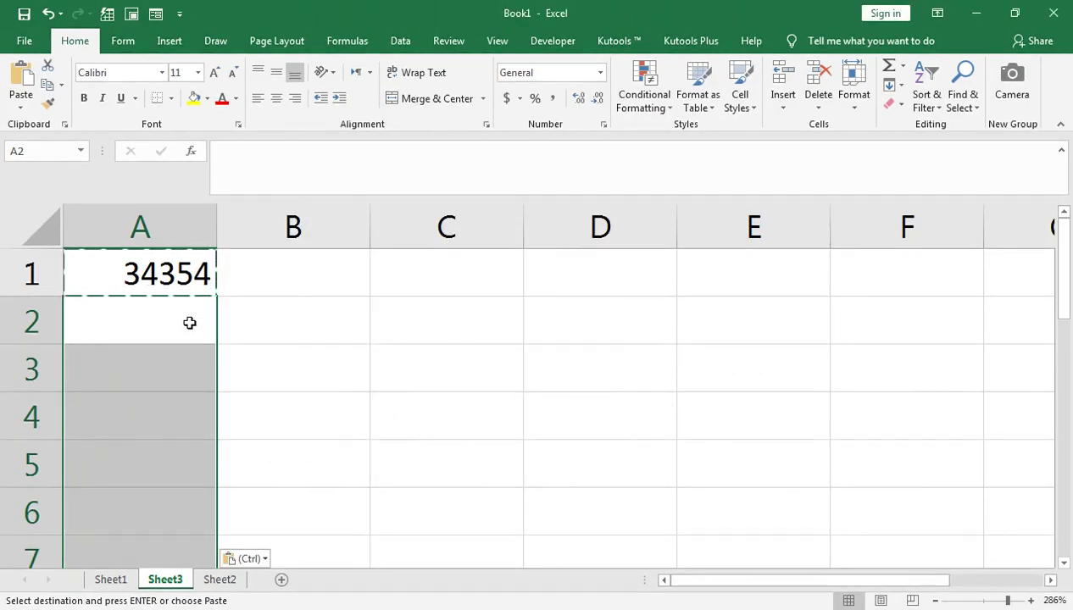
Test the copied rule by trying the text "WERW" in cell A2 and "WTER" in cell A4, cancelling both entries
type("WERW")
key("Return")
left_click(547, 361)
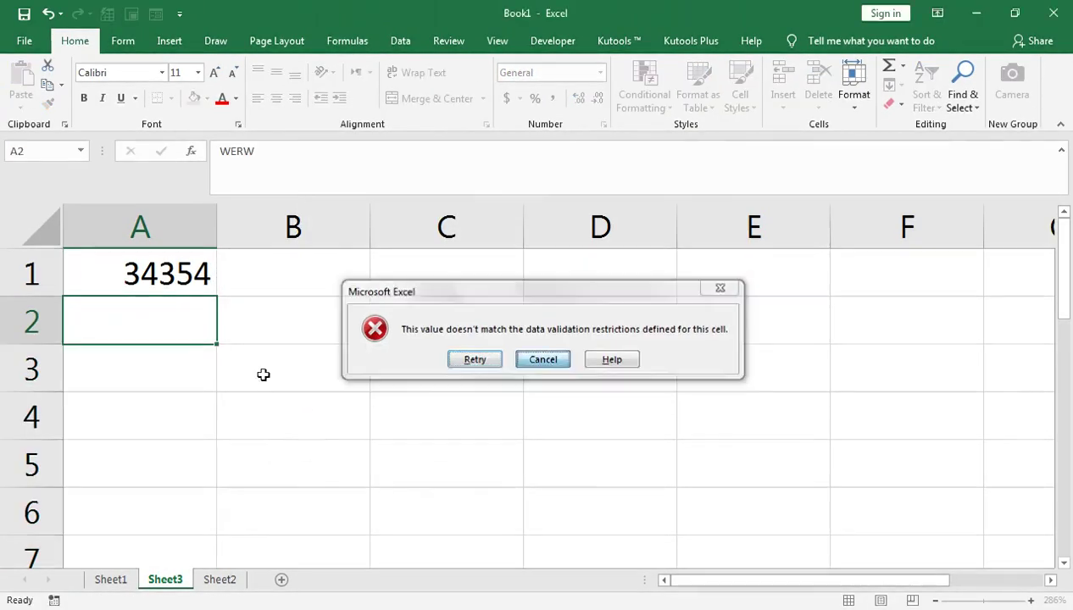
left_click(135, 415)
type("WTER")
key("Return")
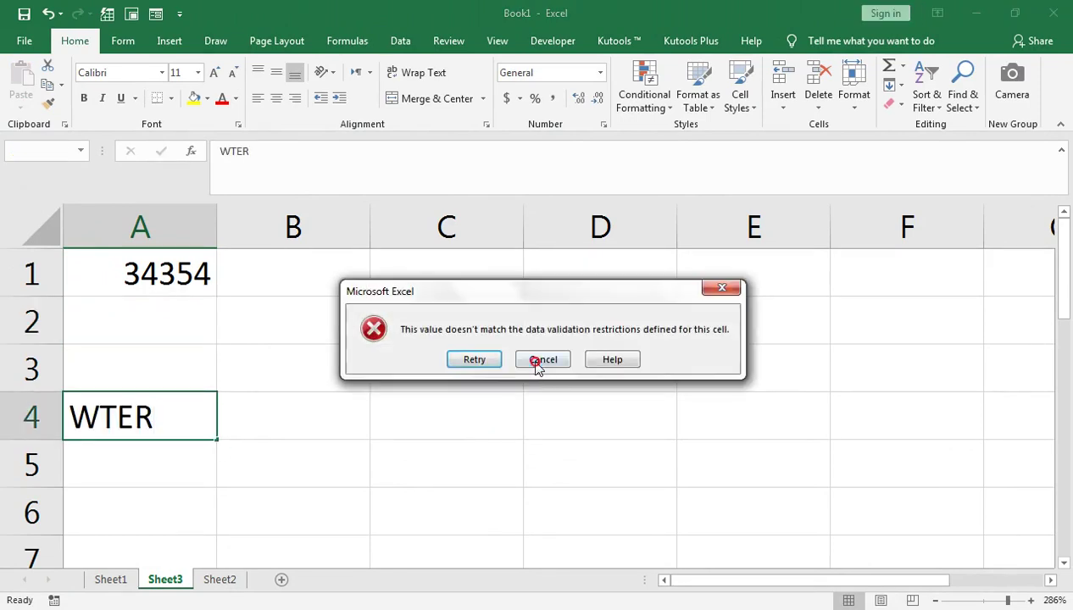
left_click(539, 363)
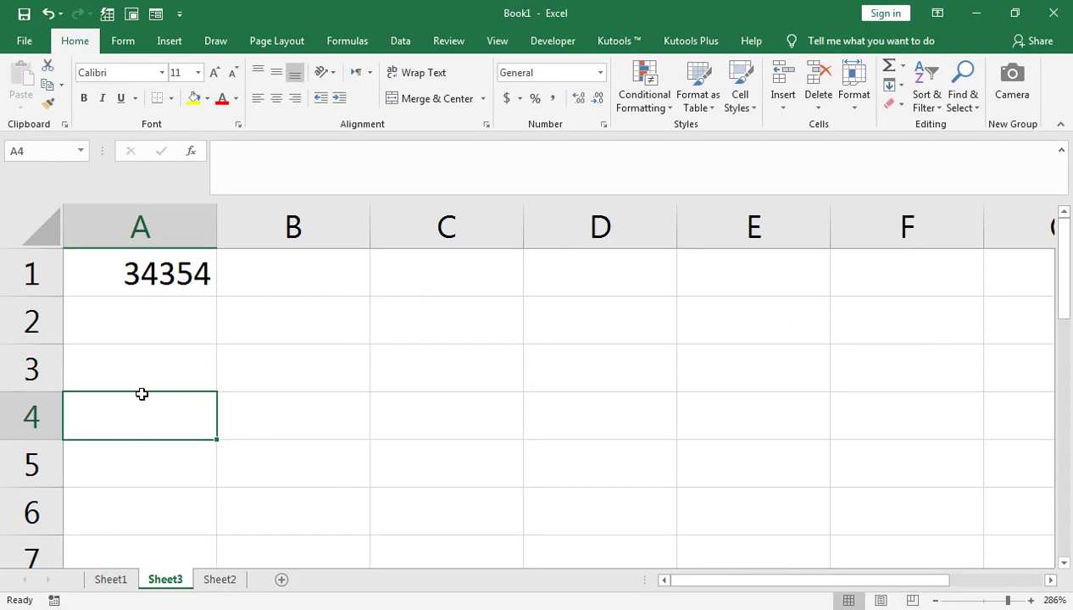
Enter the numbers 354 in cell A2 and 35 in cell A3
left_click(139, 330)
type("354")
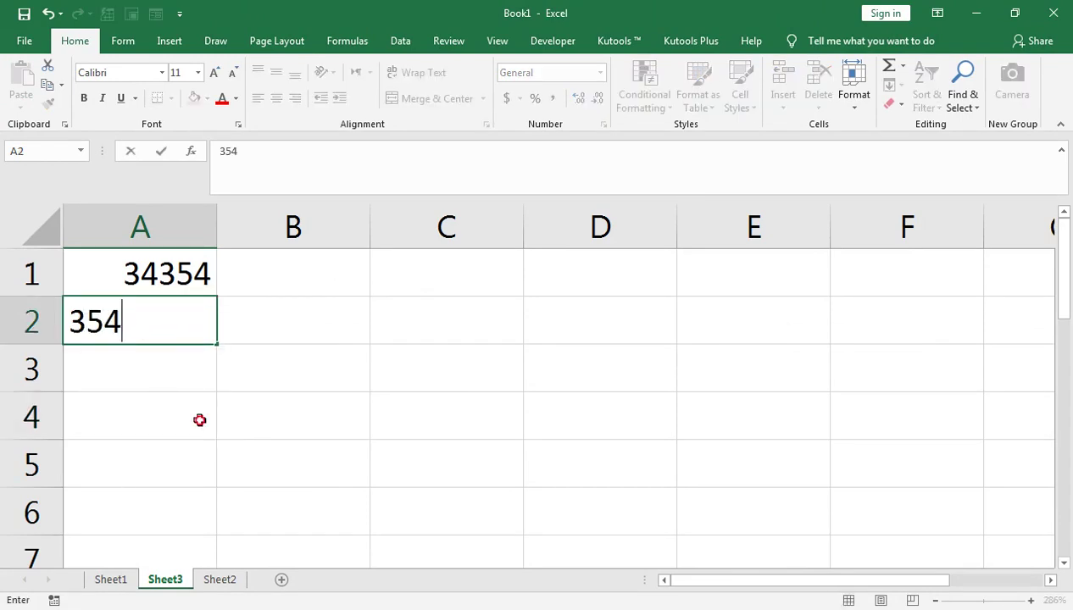
key("Return")
type("35")
key("Return")
left_click(168, 371)
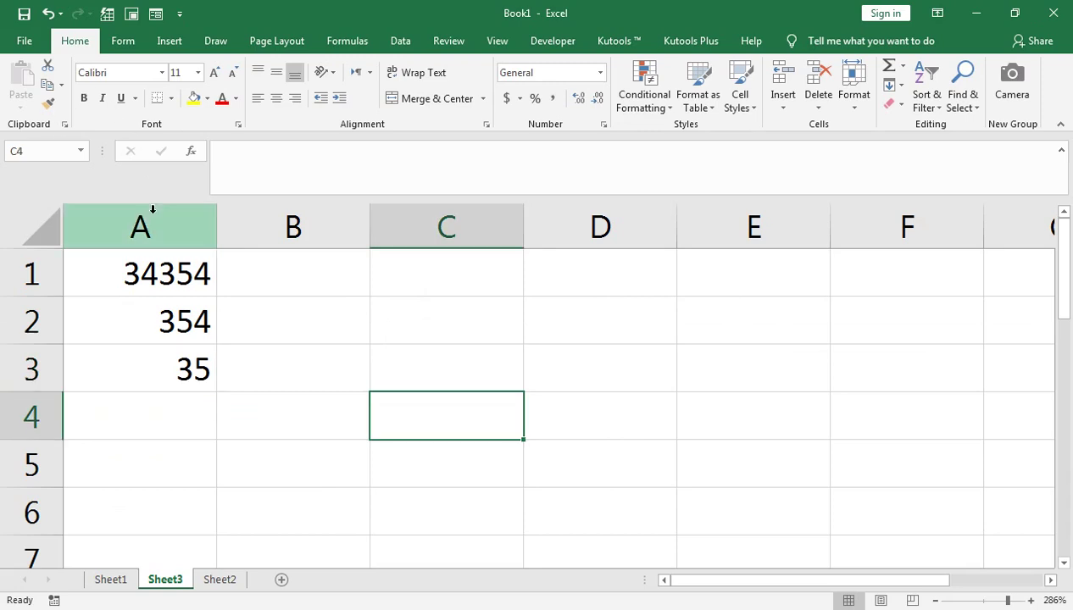
Clear all data validation from the whole of column A, agreeing to extend the settings to the unvalidated cells
left_click(151, 212)
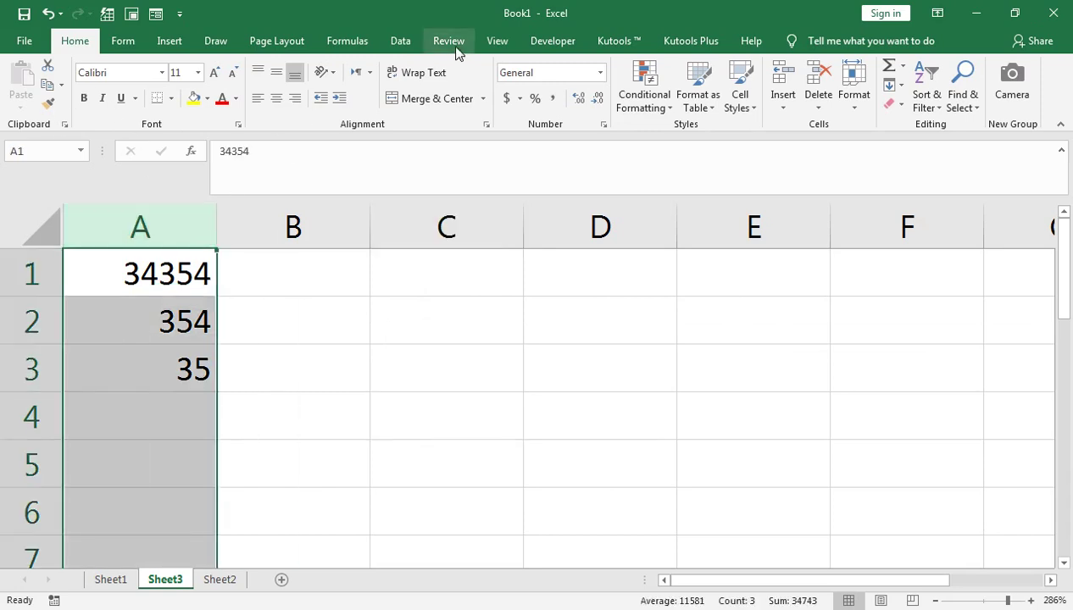
left_click(402, 41)
left_click(681, 103)
left_click(685, 124)
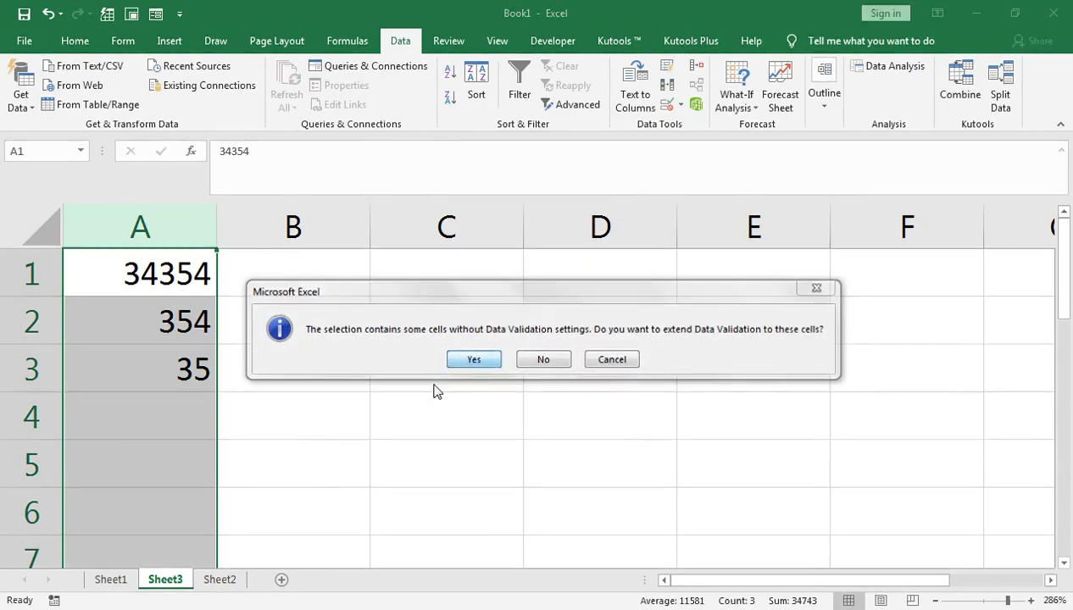
left_click(468, 361)
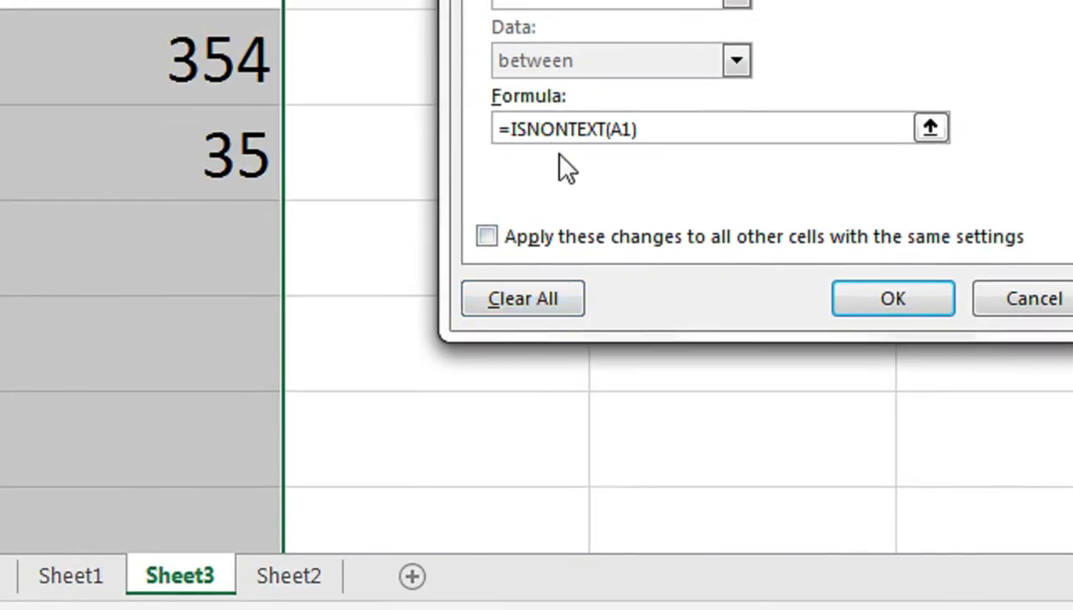
left_click(571, 298)
left_click(893, 298)
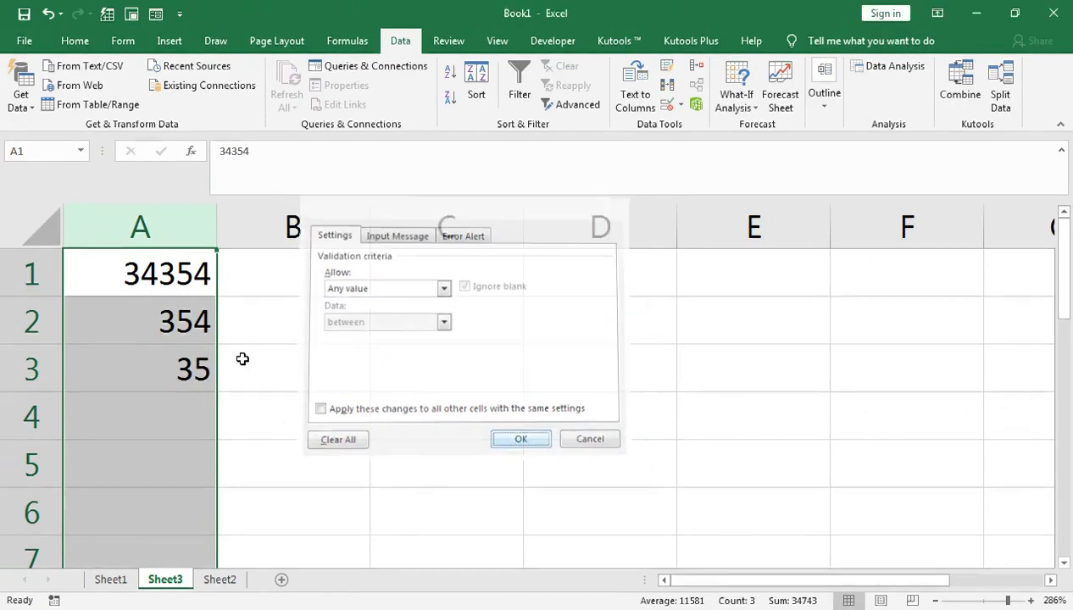
Enter the text "AF" in cell A2 to test column A without the validation rule
left_click(188, 326)
type("AF")
left_click(295, 378)
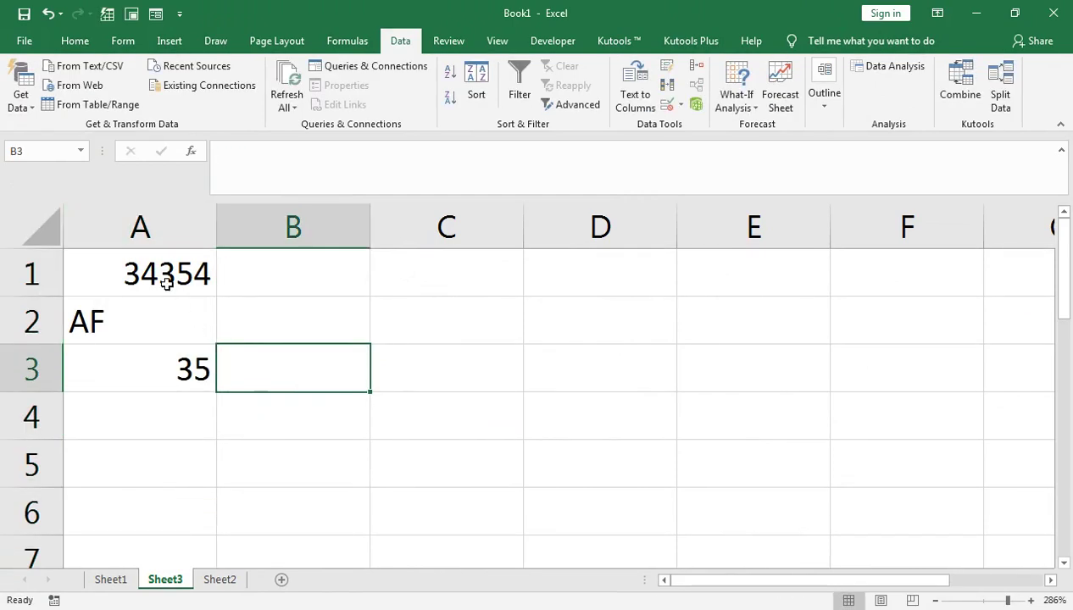
Delete the contents of the whole of column A
left_click(162, 254)
left_click(157, 229)
key("Delete")
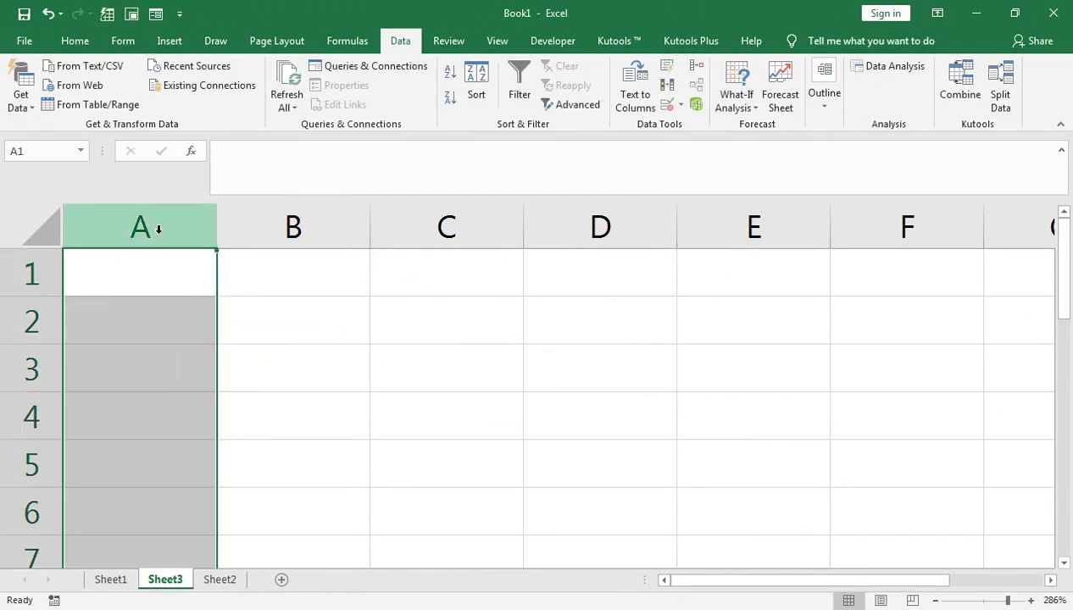
left_click(75, 41)
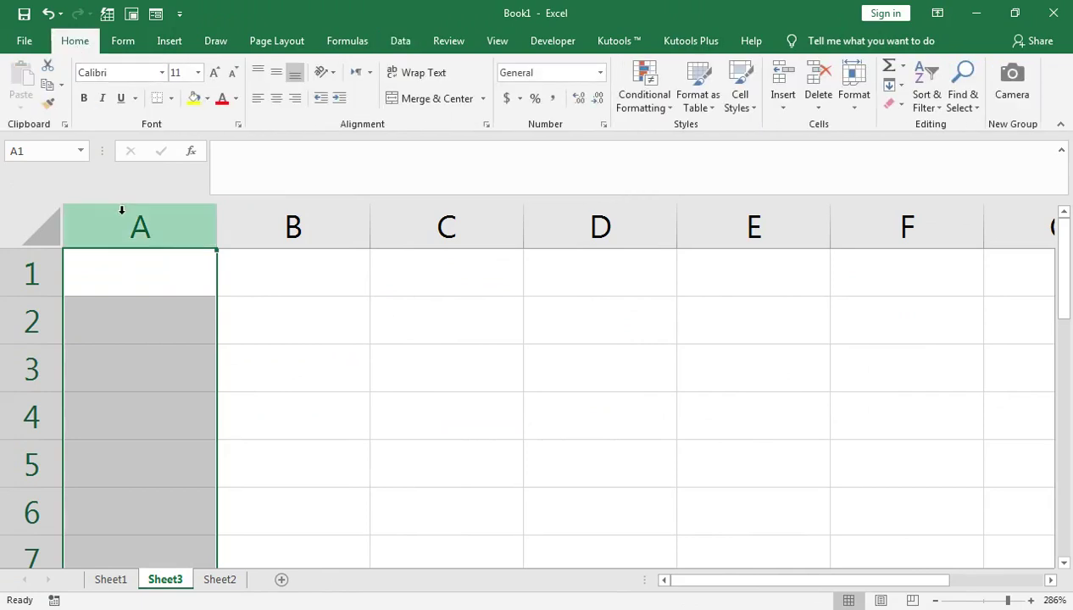
left_click(166, 271)
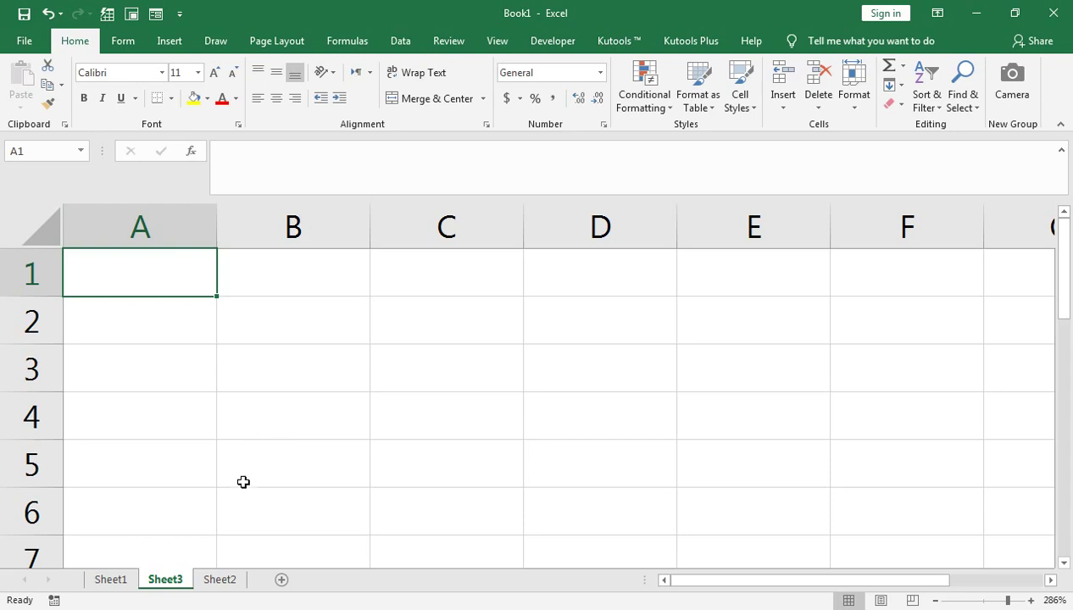
On Sheet2, enter =A1/B1 in cell C1 and fill the formula down to C8
left_click(219, 581)
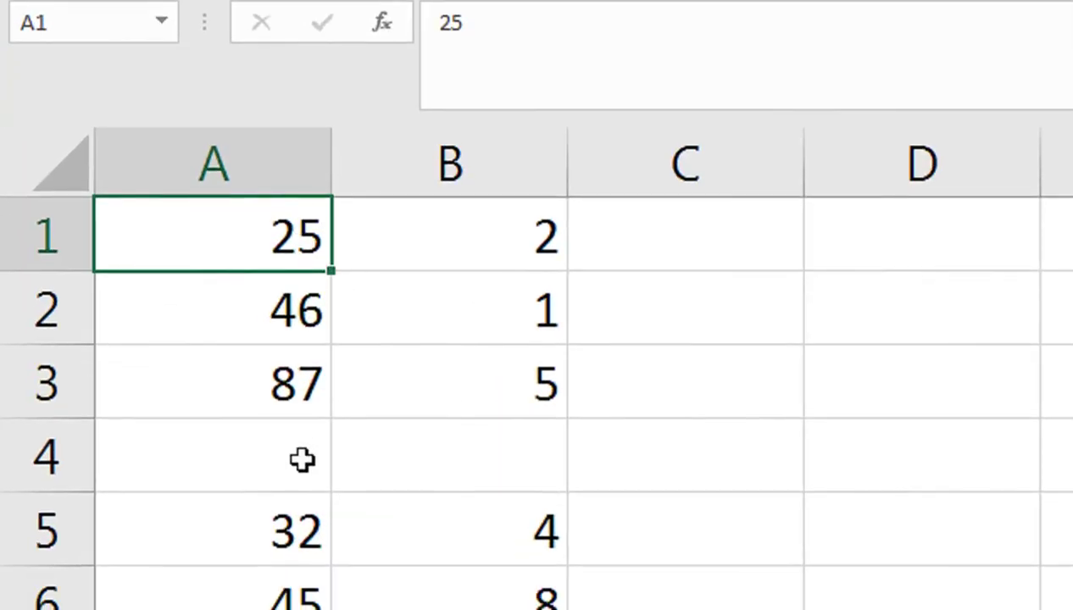
left_click(718, 236)
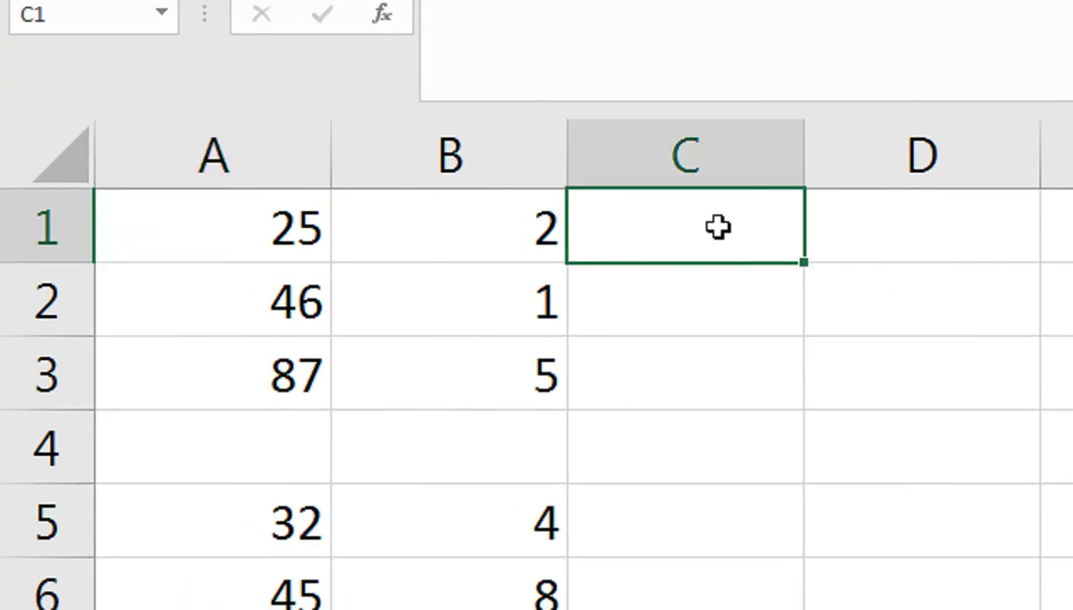
type("=")
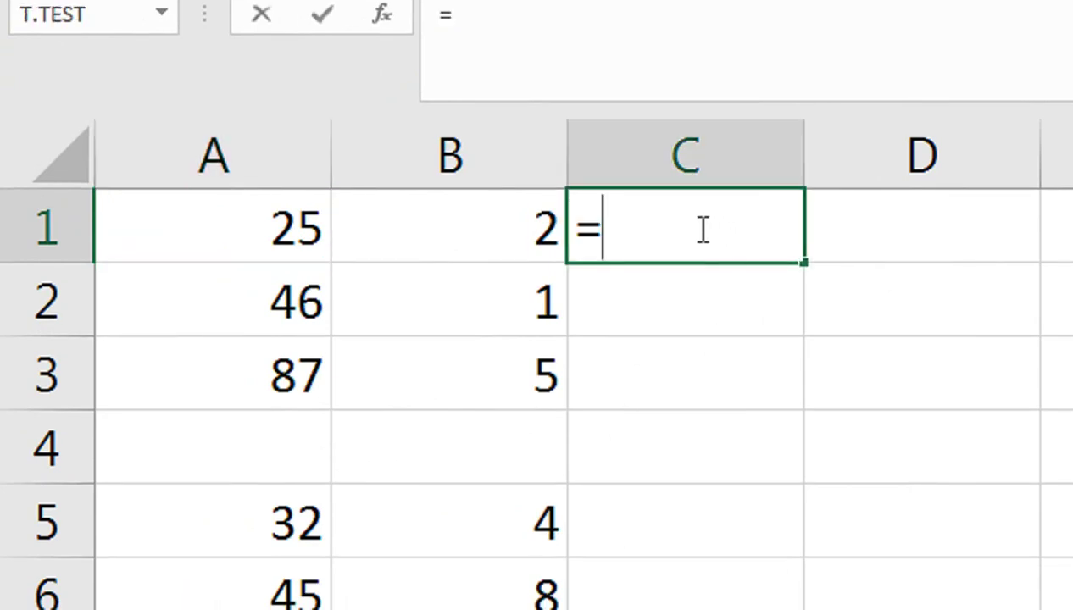
left_click(280, 225)
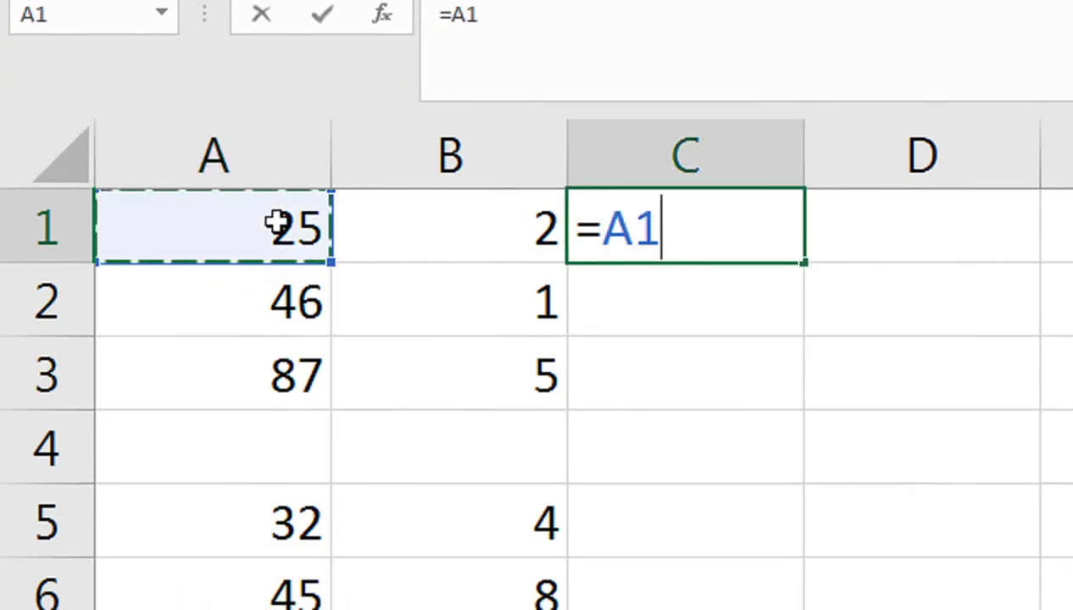
type("/")
left_click(437, 220)
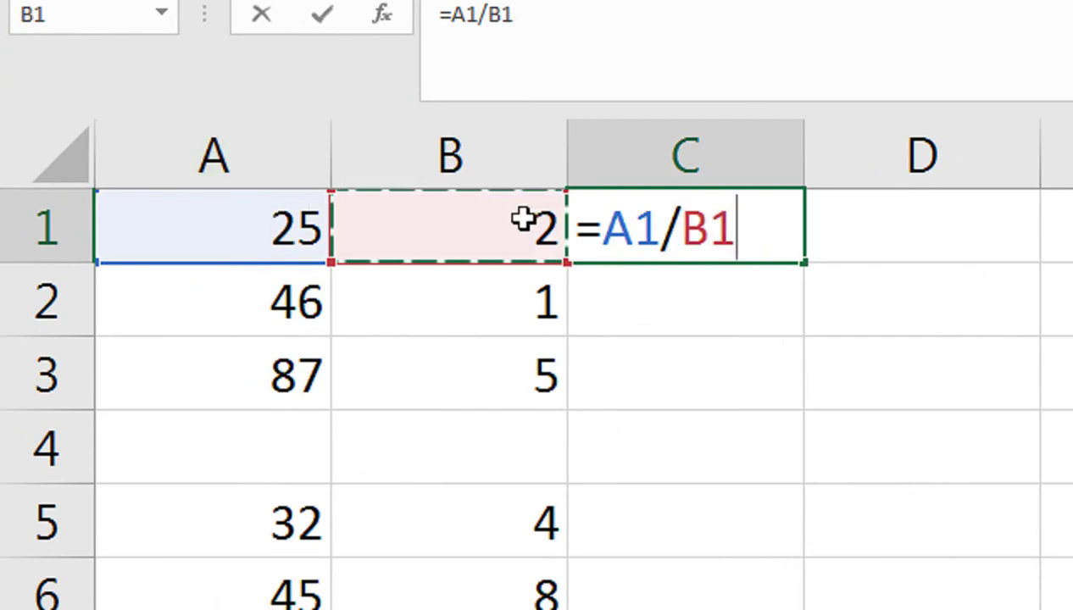
key("Return")
left_click(733, 219)
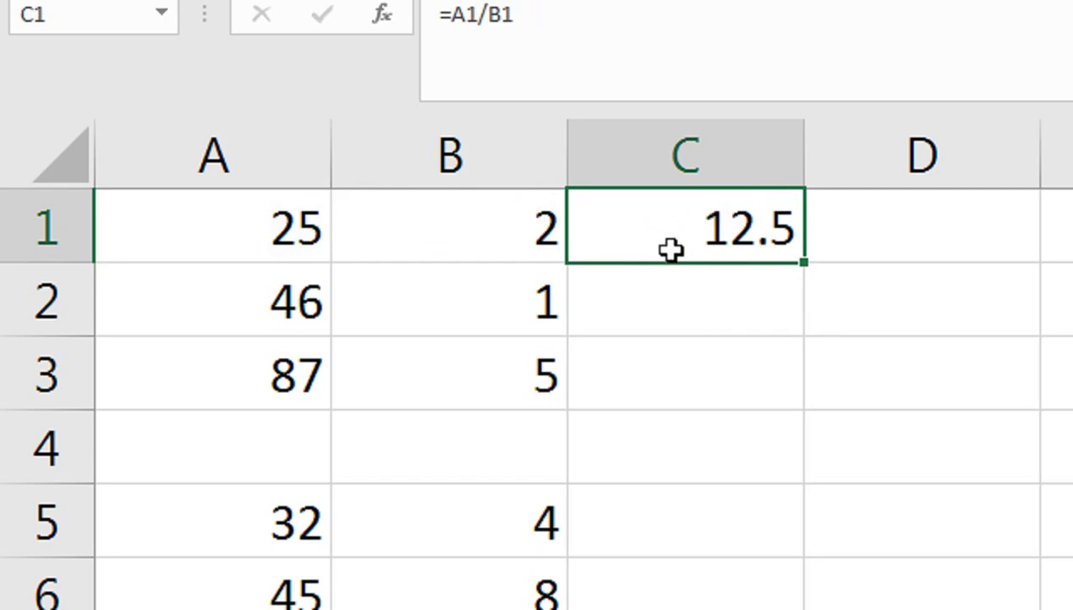
left_click_drag(799, 268, 713, 609)
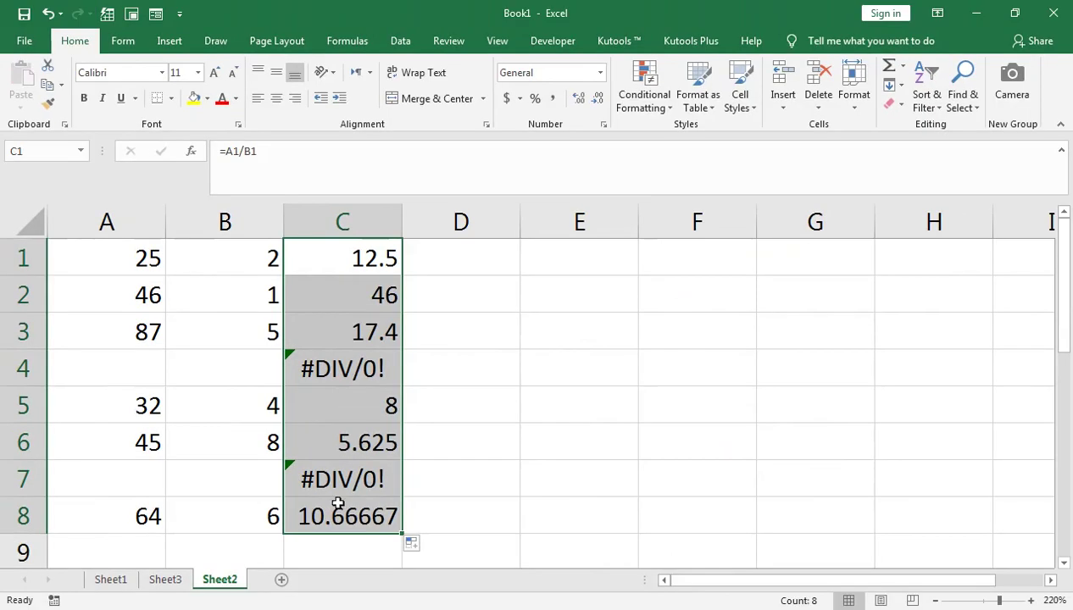
Try to total the division results by entering =SUM(C1:C8) in cell C9
left_click(336, 546)
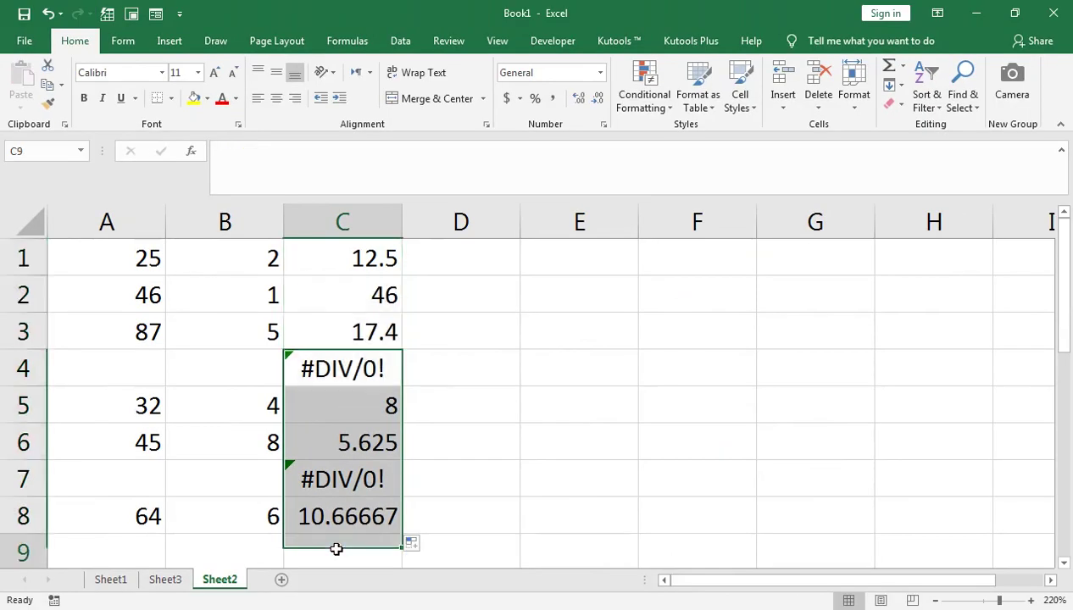
type("=SUM(")
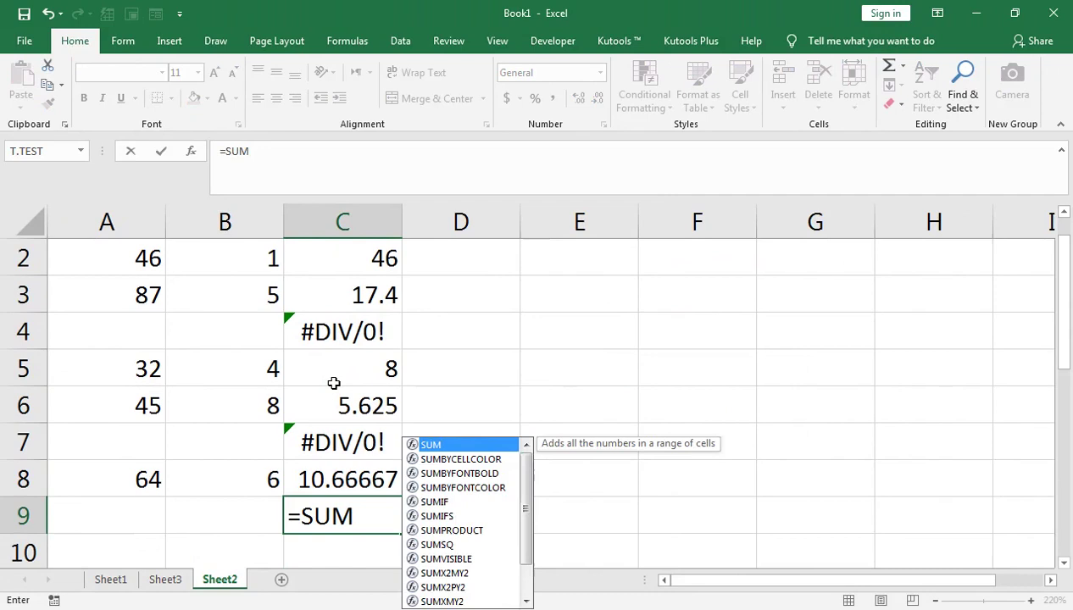
key("Up")
key("shift+Up")
key("shift+Up")
key("shift+Up")
key("shift+Up")
key("shift+Up")
key("shift+Up")
key("shift+Up")
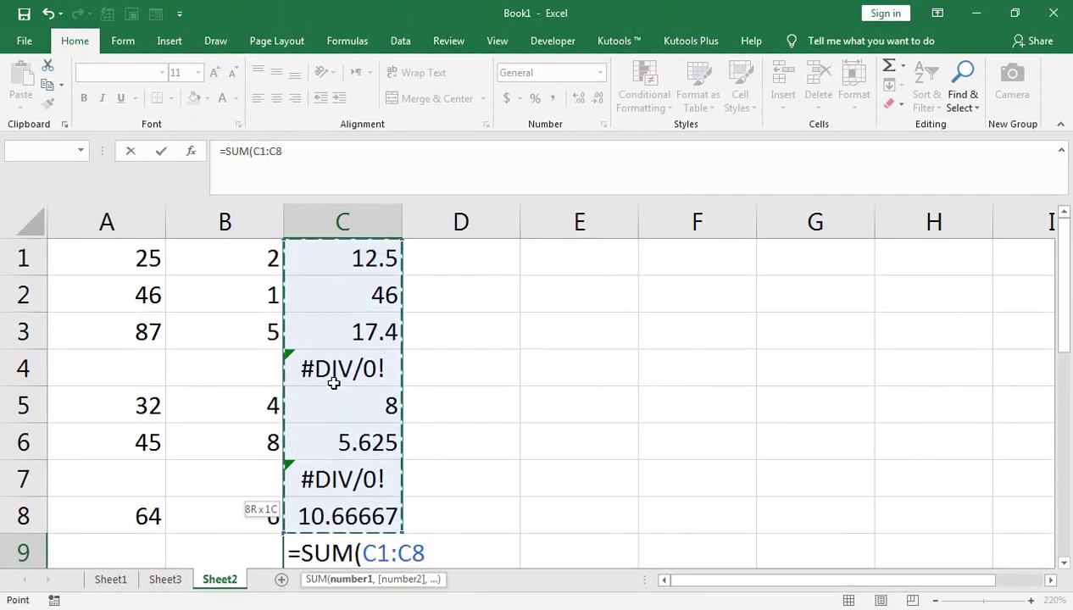
type(")")
key("Return")
key("Up")
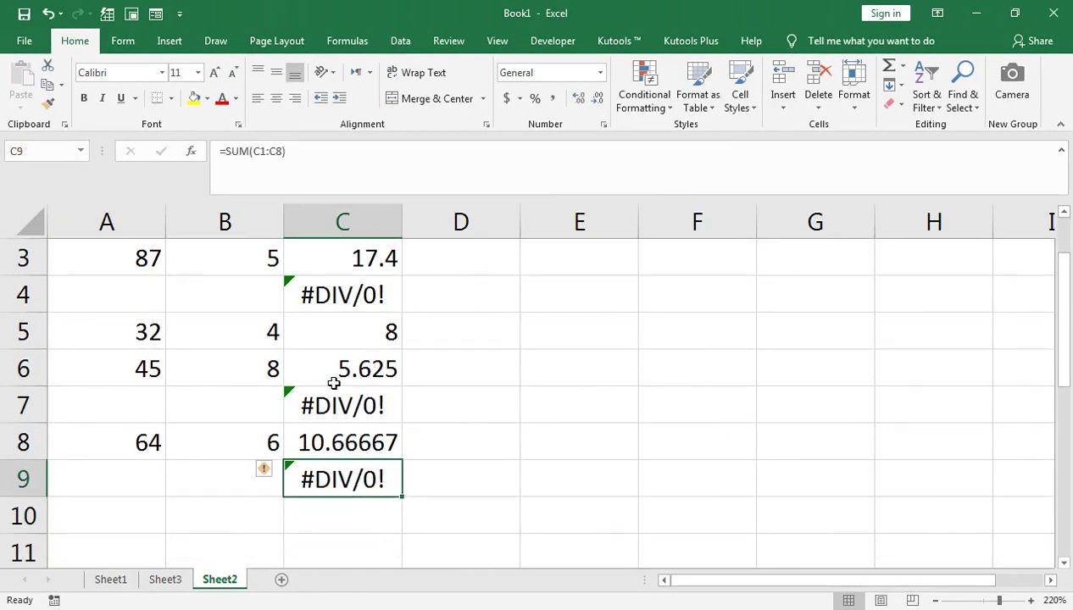
Change the formula in C1 to =IFERROR(A1/B1,0) and fill it down to C8
key("Up")
key("Up")
key("Up")
key("Up")
key("Up")
key("Up")
key("Up")
key("Up")
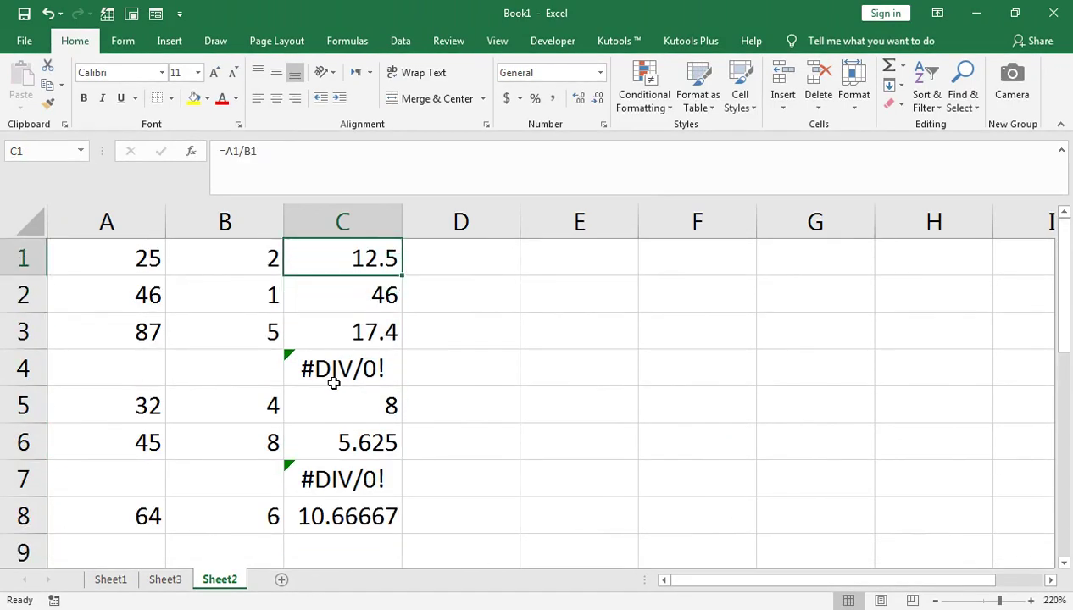
key("F2")
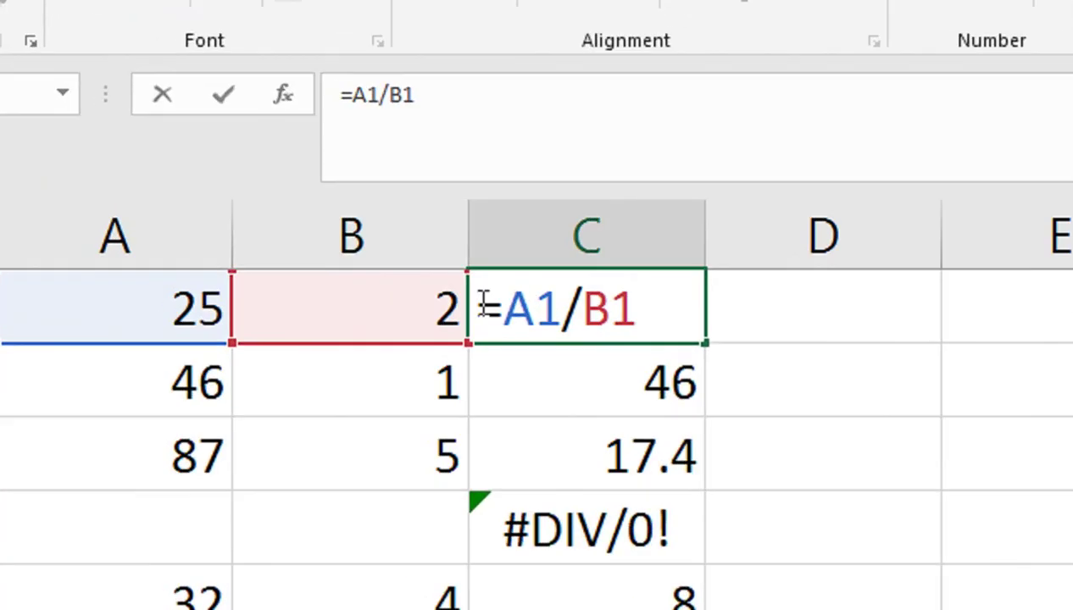
left_click(502, 309)
type("IFERROR(")
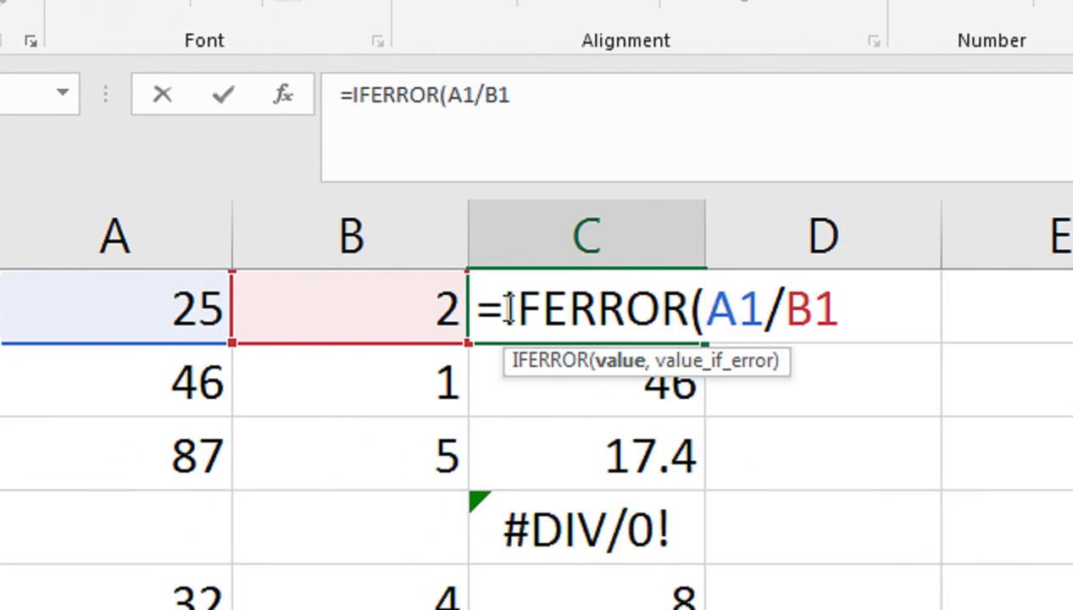
key("End")
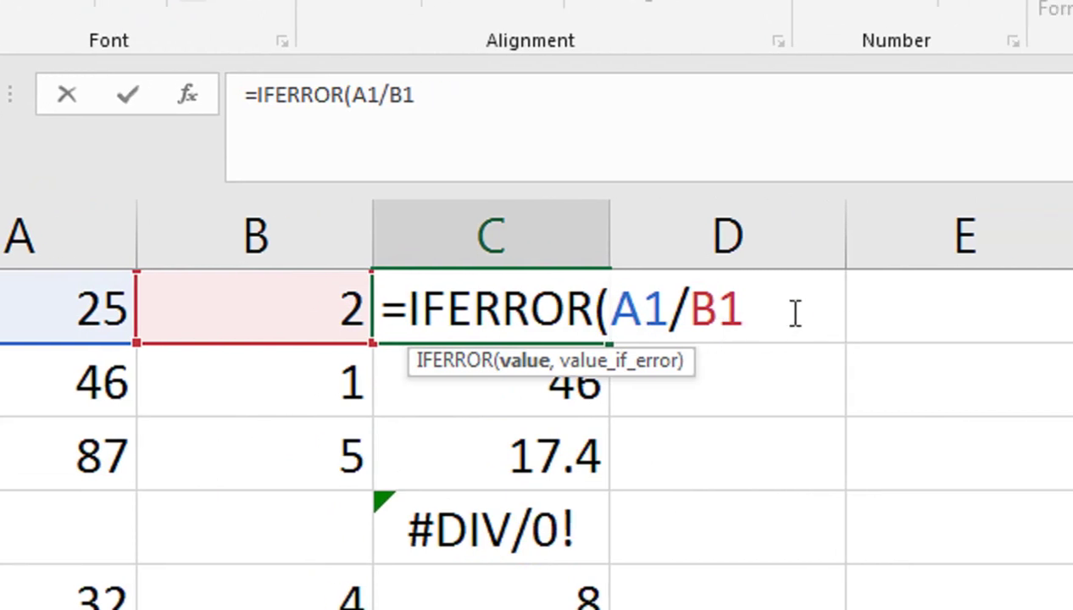
type(",\"")
key("BackSpace")
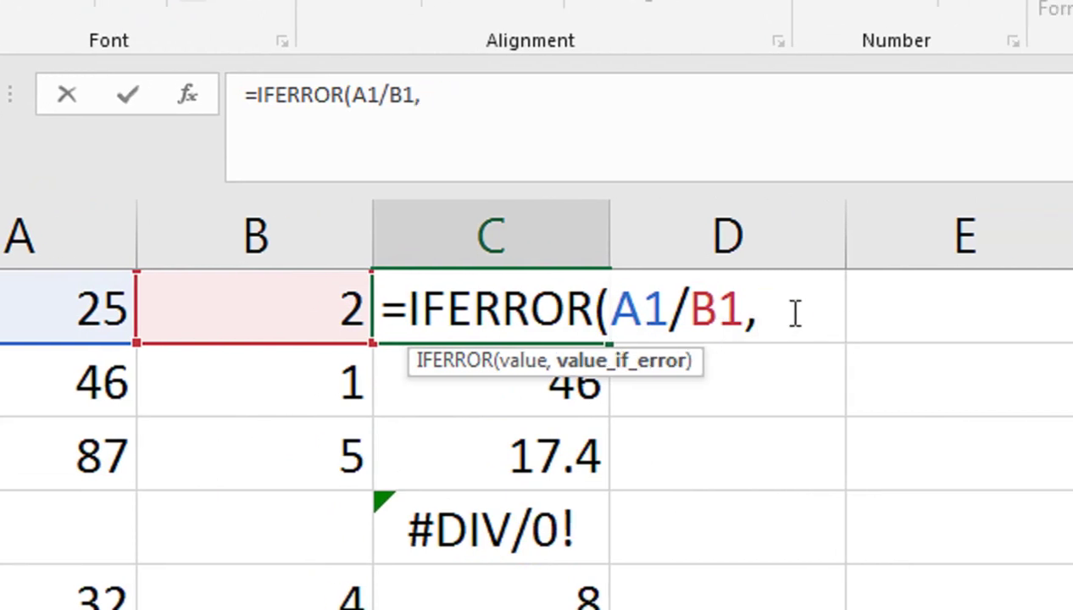
type("0)")
key("Return")
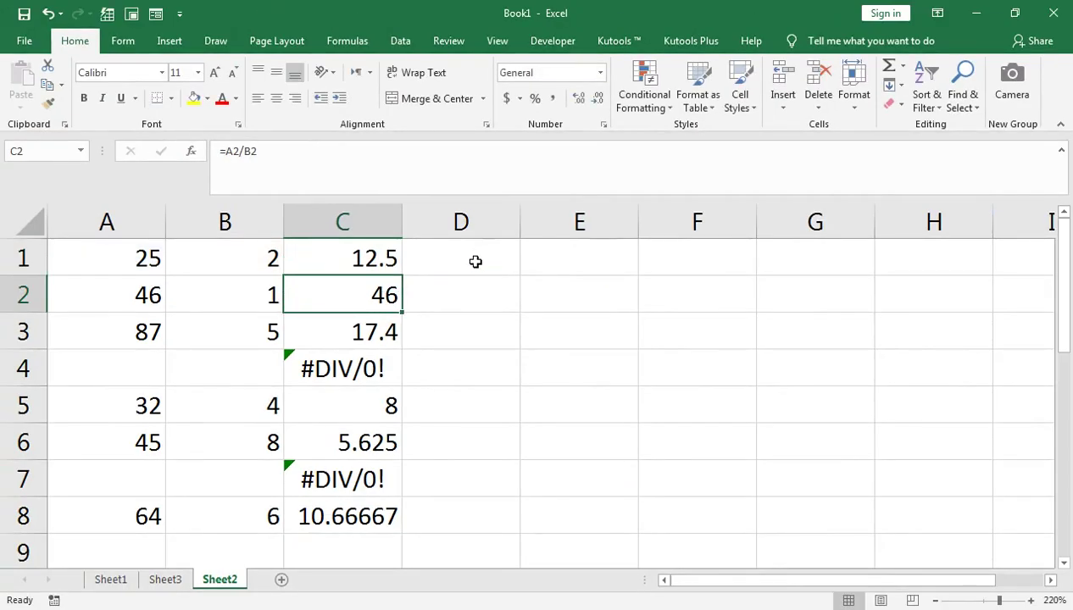
left_click(396, 265)
double_click(402, 275)
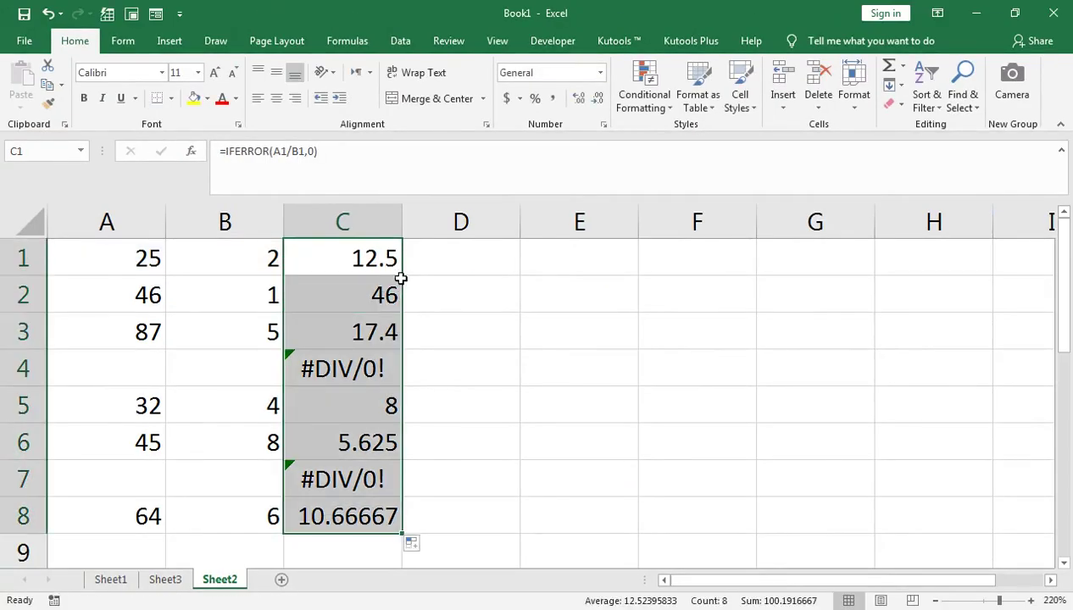
Total the error-proofed results by entering =SUM(C1:C8) in cell C9
left_click(347, 542)
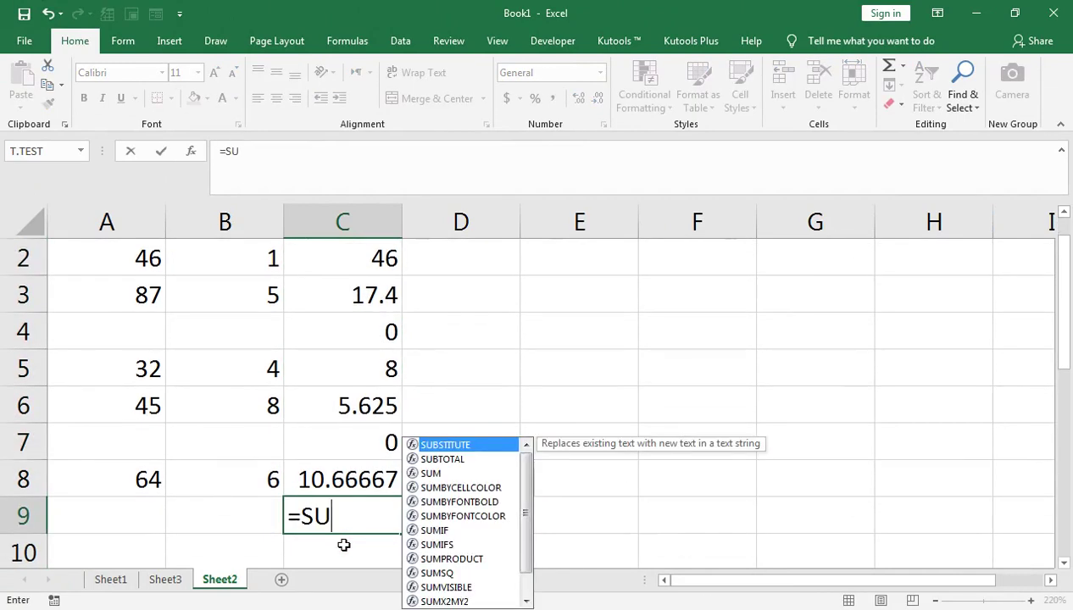
type("=SUM(")
key("Up")
key("shift+Up")
key("shift+Up")
key("shift+Up")
key("shift+Up")
key("shift+Up")
key("shift+Up")
key("shift+Up")
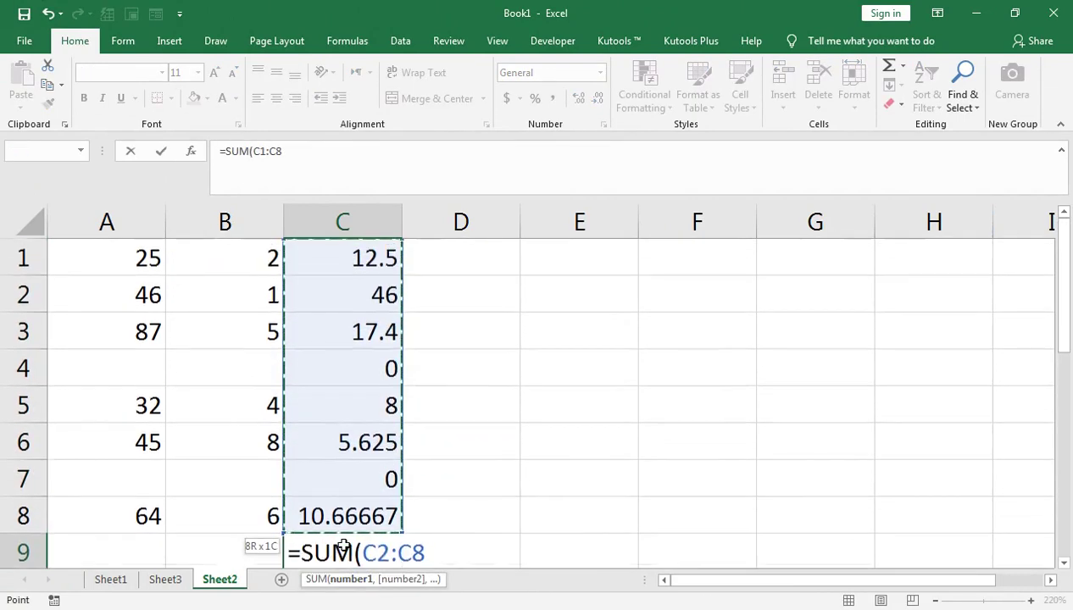
key("Return")
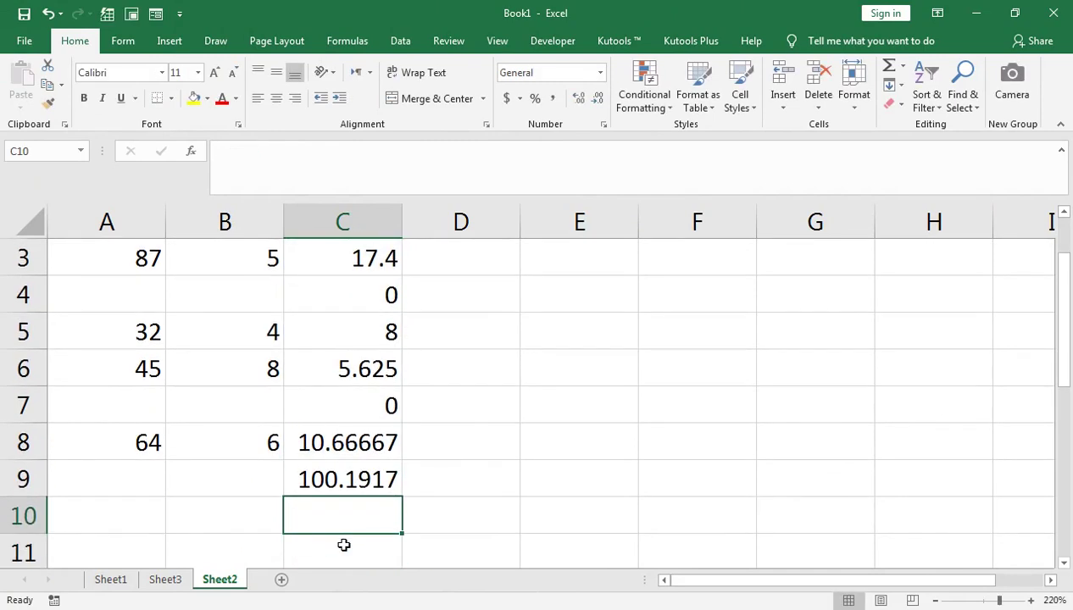